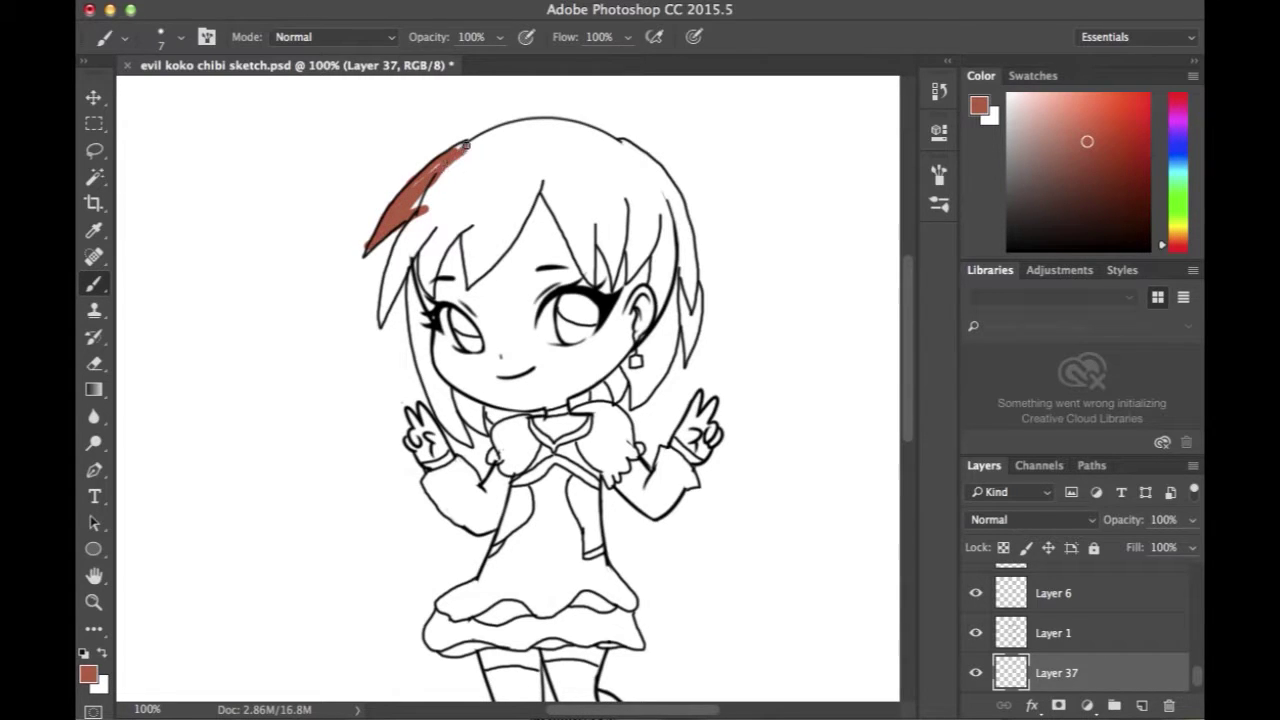
- Paint the main hair and bangs reddish-brown on Layer 37 with the 7 px brush, filling up to the line art
{"action": "mouse_move", "coordinate": [420, 210]}
{"action": "left_mouse_down"}
{"action": "mouse_move", "coordinate": [380, 322]}
{"action": "mouse_move", "coordinate": [439, 226]}
{"action": "mouse_move", "coordinate": [434, 210]}
{"action": "mouse_move", "coordinate": [420, 220]}
{"action": "mouse_move", "coordinate": [390, 296]}
{"action": "mouse_move", "coordinate": [433, 219]}
{"action": "mouse_move", "coordinate": [420, 231]}
{"action": "mouse_move", "coordinate": [429, 289]}
{"action": "mouse_move", "coordinate": [455, 234]}
{"action": "mouse_move", "coordinate": [474, 225]}
{"action": "mouse_move", "coordinate": [443, 231]}
{"action": "mouse_move", "coordinate": [425, 278]}
{"action": "left_mouse_up"}
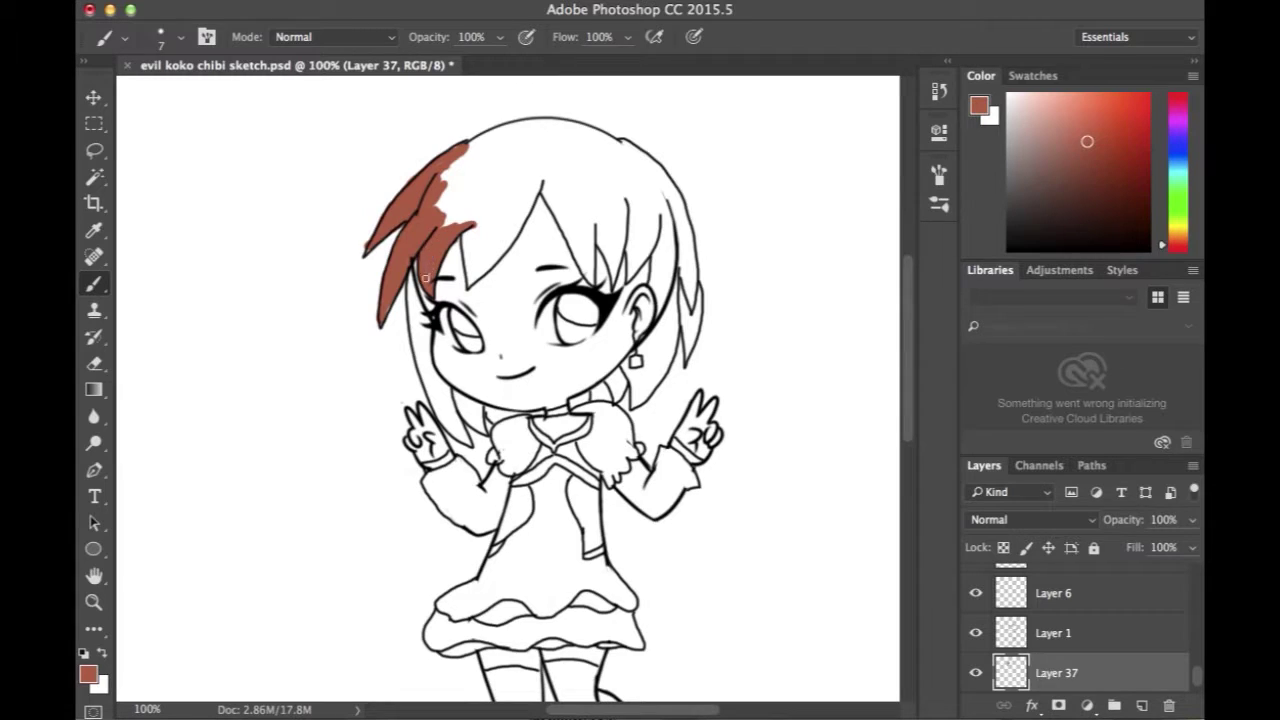
{"action": "mouse_move", "coordinate": [432, 231]}
{"action": "left_mouse_down"}
{"action": "mouse_move", "coordinate": [444, 172]}
{"action": "mouse_move", "coordinate": [446, 226]}
{"action": "mouse_move", "coordinate": [449, 207]}
{"action": "mouse_move", "coordinate": [464, 225]}
{"action": "mouse_move", "coordinate": [452, 212]}
{"action": "mouse_move", "coordinate": [469, 184]}
{"action": "mouse_move", "coordinate": [461, 151]}
{"action": "mouse_move", "coordinate": [452, 191]}
{"action": "mouse_move", "coordinate": [467, 207]}
{"action": "mouse_move", "coordinate": [461, 159]}
{"action": "left_mouse_up"}
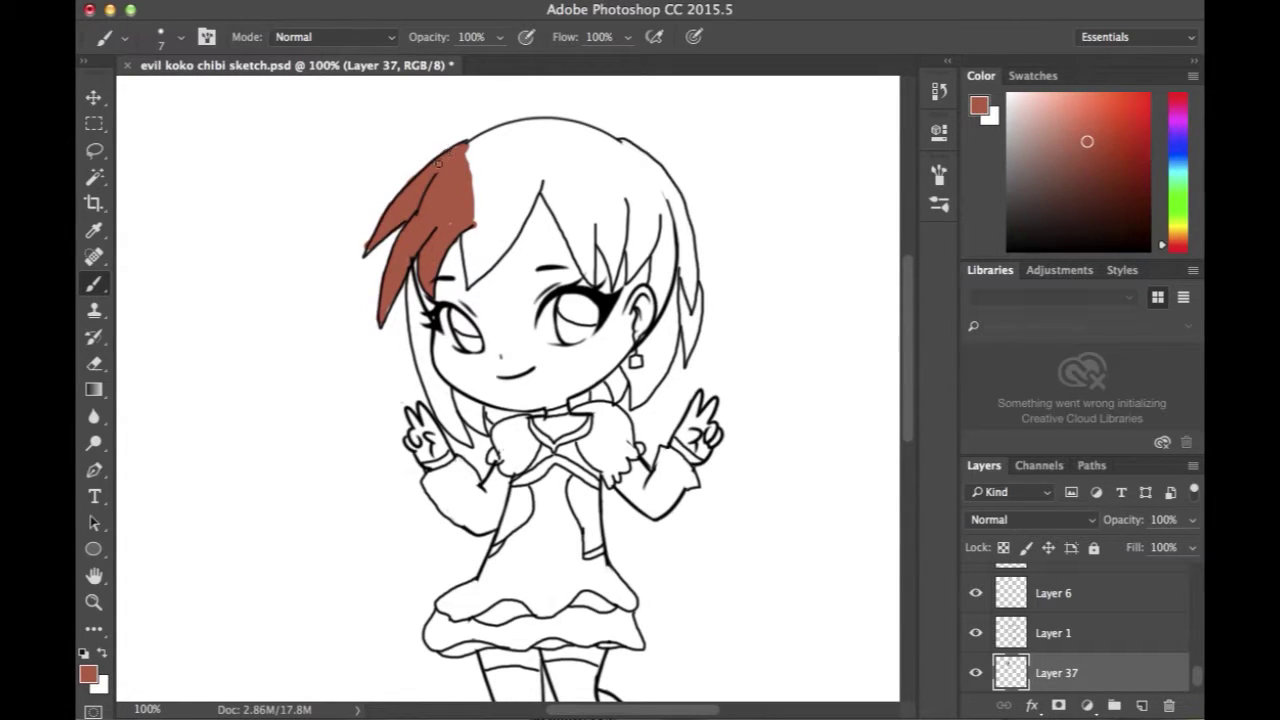
{"action": "mouse_move", "coordinate": [466, 228]}
{"action": "left_mouse_down"}
{"action": "mouse_move", "coordinate": [470, 283]}
{"action": "mouse_move", "coordinate": [466, 261]}
{"action": "mouse_move", "coordinate": [474, 280]}
{"action": "mouse_move", "coordinate": [542, 183]}
{"action": "mouse_move", "coordinate": [513, 238]}
{"action": "mouse_move", "coordinate": [538, 186]}
{"action": "mouse_move", "coordinate": [474, 181]}
{"action": "mouse_move", "coordinate": [474, 272]}
{"action": "mouse_move", "coordinate": [538, 186]}
{"action": "mouse_move", "coordinate": [492, 182]}
{"action": "mouse_move", "coordinate": [506, 186]}
{"action": "mouse_move", "coordinate": [476, 213]}
{"action": "mouse_move", "coordinate": [479, 267]}
{"action": "mouse_move", "coordinate": [519, 215]}
{"action": "mouse_move", "coordinate": [486, 201]}
{"action": "mouse_move", "coordinate": [515, 197]}
{"action": "mouse_move", "coordinate": [485, 243]}
{"action": "mouse_move", "coordinate": [487, 196]}
{"action": "mouse_move", "coordinate": [493, 241]}
{"action": "left_mouse_up"}
{"action": "mouse_move", "coordinate": [543, 178]}
{"action": "left_mouse_down"}
{"action": "mouse_move", "coordinate": [532, 123]}
{"action": "mouse_move", "coordinate": [471, 150]}
{"action": "mouse_move", "coordinate": [473, 172]}
{"action": "mouse_move", "coordinate": [528, 178]}
{"action": "mouse_move", "coordinate": [528, 126]}
{"action": "mouse_move", "coordinate": [480, 158]}
{"action": "mouse_move", "coordinate": [529, 175]}
{"action": "mouse_move", "coordinate": [534, 141]}
{"action": "mouse_move", "coordinate": [505, 136]}
{"action": "mouse_move", "coordinate": [486, 159]}
{"action": "mouse_move", "coordinate": [518, 170]}
{"action": "mouse_move", "coordinate": [528, 133]}
{"action": "mouse_move", "coordinate": [498, 158]}
{"action": "mouse_move", "coordinate": [526, 165]}
{"action": "mouse_move", "coordinate": [527, 142]}
{"action": "mouse_move", "coordinate": [502, 151]}
{"action": "mouse_move", "coordinate": [522, 160]}
{"action": "mouse_move", "coordinate": [529, 142]}
{"action": "mouse_move", "coordinate": [517, 137]}
{"action": "mouse_move", "coordinate": [590, 280]}
{"action": "mouse_move", "coordinate": [592, 210]}
{"action": "mouse_move", "coordinate": [587, 268]}
{"action": "mouse_move", "coordinate": [538, 162]}
{"action": "mouse_move", "coordinate": [574, 183]}
{"action": "mouse_move", "coordinate": [590, 227]}
{"action": "mouse_move", "coordinate": [576, 232]}
{"action": "mouse_move", "coordinate": [581, 207]}
{"action": "mouse_move", "coordinate": [545, 164]}
{"action": "mouse_move", "coordinate": [570, 197]}
{"action": "left_mouse_up"}
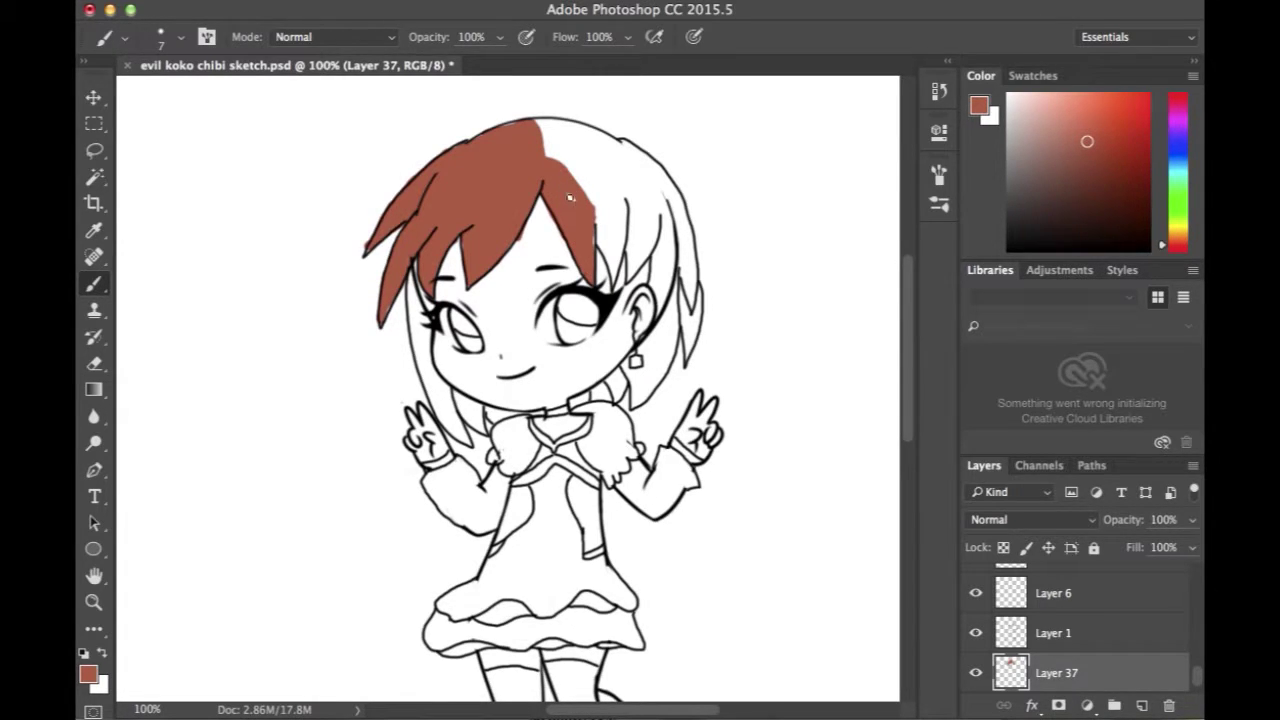
{"action": "mouse_move", "coordinate": [598, 240]}
{"action": "left_mouse_down"}
{"action": "mouse_move", "coordinate": [612, 279]}
{"action": "mouse_move", "coordinate": [625, 222]}
{"action": "mouse_move", "coordinate": [602, 157]}
{"action": "mouse_move", "coordinate": [542, 122]}
{"action": "mouse_move", "coordinate": [567, 179]}
{"action": "mouse_move", "coordinate": [544, 162]}
{"action": "mouse_move", "coordinate": [545, 140]}
{"action": "mouse_move", "coordinate": [552, 170]}
{"action": "mouse_move", "coordinate": [552, 129]}
{"action": "mouse_move", "coordinate": [600, 158]}
{"action": "mouse_move", "coordinate": [577, 138]}
{"action": "mouse_move", "coordinate": [620, 213]}
{"action": "mouse_move", "coordinate": [616, 259]}
{"action": "mouse_move", "coordinate": [606, 176]}
{"action": "mouse_move", "coordinate": [573, 143]}
{"action": "mouse_move", "coordinate": [557, 153]}
{"action": "mouse_move", "coordinate": [601, 226]}
{"action": "mouse_move", "coordinate": [604, 188]}
{"action": "mouse_move", "coordinate": [573, 161]}
{"action": "left_mouse_up"}
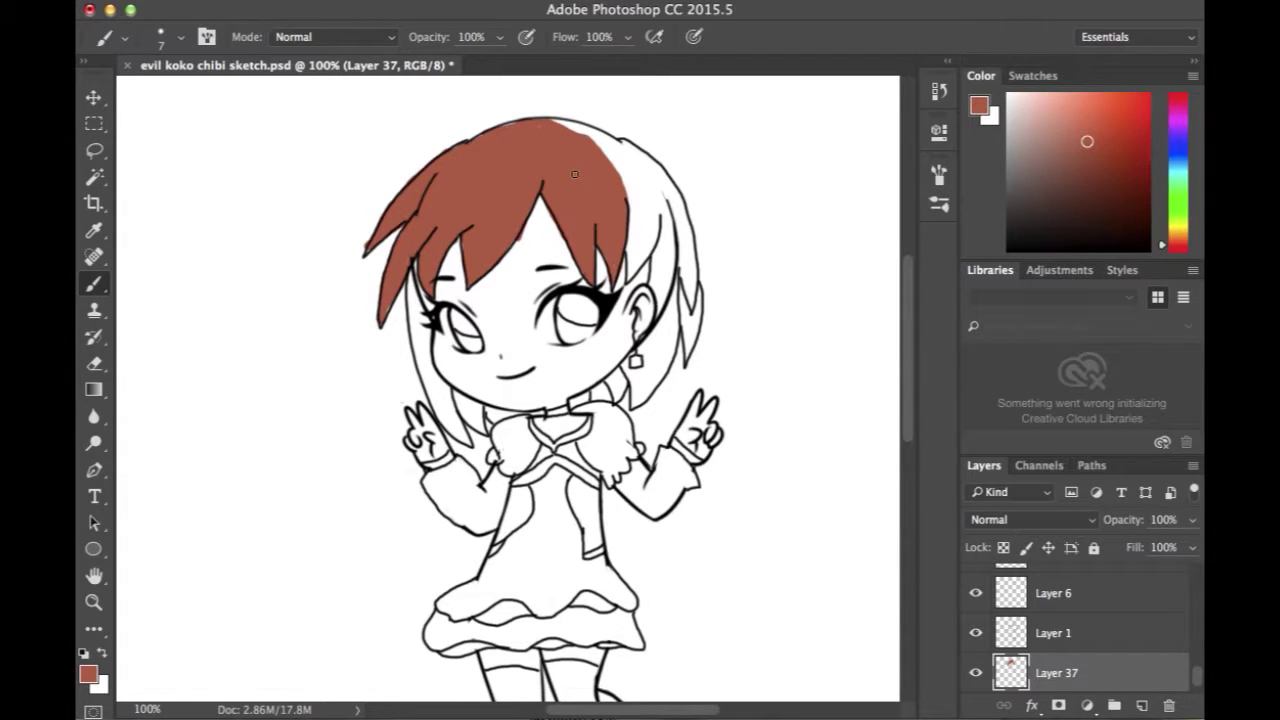
{"action": "mouse_move", "coordinate": [628, 202]}
{"action": "left_mouse_down"}
{"action": "mouse_move", "coordinate": [633, 271]}
{"action": "mouse_move", "coordinate": [657, 229]}
{"action": "mouse_move", "coordinate": [652, 175]}
{"action": "mouse_move", "coordinate": [626, 147]}
{"action": "left_mouse_up"}
{"action": "mouse_move", "coordinate": [550, 121]}
{"action": "left_mouse_down"}
{"action": "mouse_move", "coordinate": [615, 138]}
{"action": "mouse_move", "coordinate": [551, 124]}
{"action": "mouse_move", "coordinate": [628, 159]}
{"action": "mouse_move", "coordinate": [650, 189]}
{"action": "mouse_move", "coordinate": [653, 229]}
{"action": "mouse_move", "coordinate": [635, 259]}
{"action": "mouse_move", "coordinate": [647, 218]}
{"action": "mouse_move", "coordinate": [630, 222]}
{"action": "mouse_move", "coordinate": [609, 160]}
{"action": "left_mouse_up"}
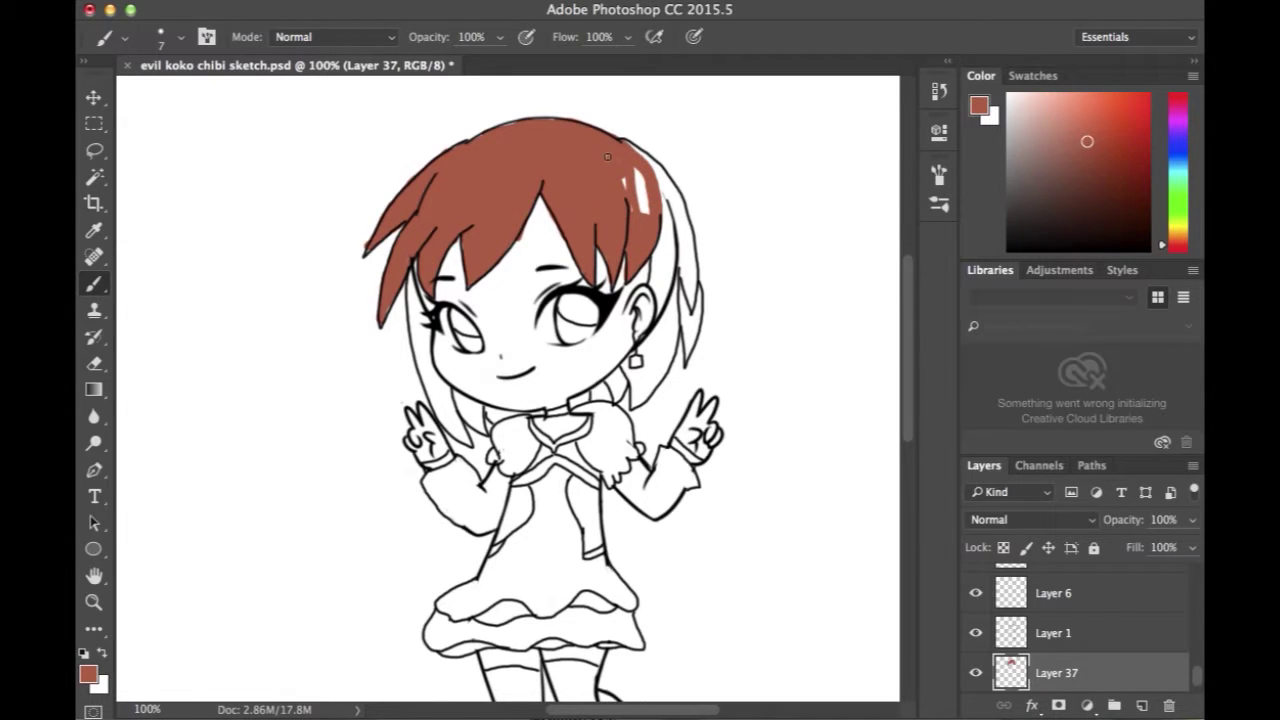
{"action": "mouse_move", "coordinate": [638, 213]}
{"action": "left_mouse_down"}
{"action": "mouse_move", "coordinate": [635, 163]}
{"action": "mouse_move", "coordinate": [643, 211]}
{"action": "mouse_move", "coordinate": [630, 176]}
{"action": "mouse_move", "coordinate": [620, 189]}
{"action": "mouse_move", "coordinate": [625, 143]}
{"action": "mouse_move", "coordinate": [659, 172]}
{"action": "mouse_move", "coordinate": [669, 208]}
{"action": "mouse_move", "coordinate": [655, 176]}
{"action": "mouse_move", "coordinate": [670, 186]}
{"action": "mouse_move", "coordinate": [692, 302]}
{"action": "mouse_move", "coordinate": [673, 226]}
{"action": "mouse_move", "coordinate": [687, 258]}
{"action": "left_mouse_up"}
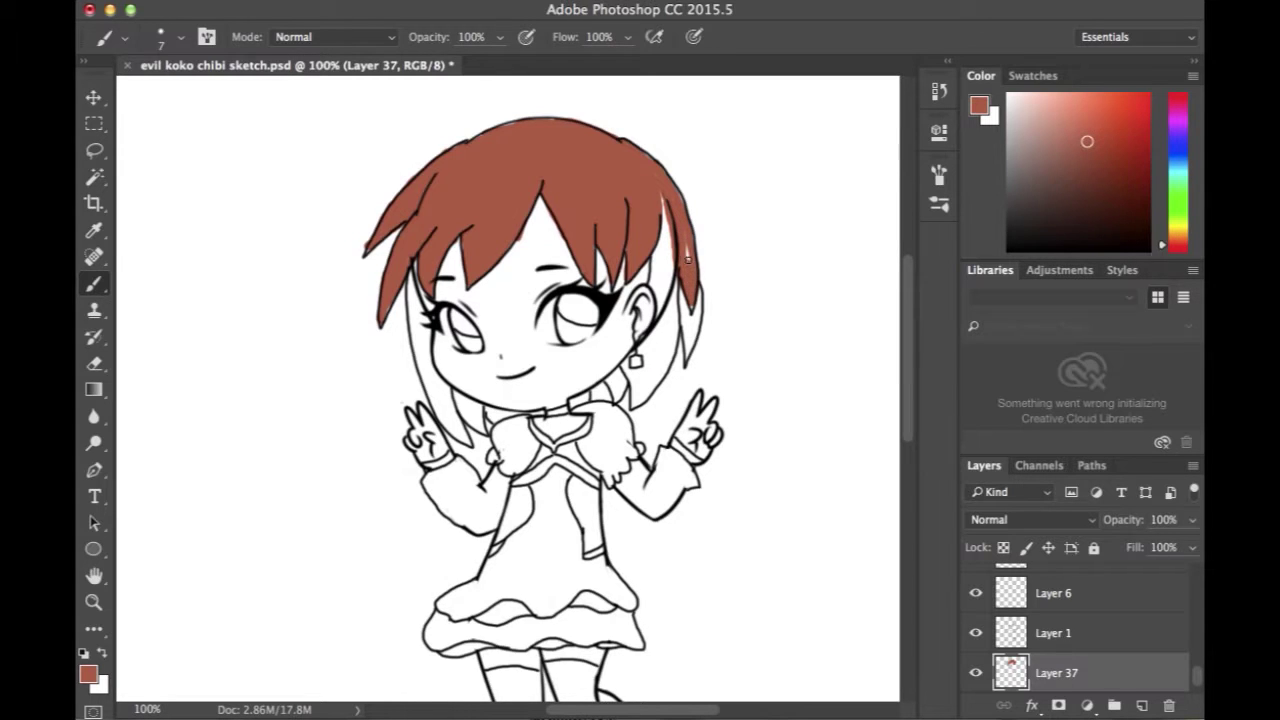
{"action": "mouse_move", "coordinate": [664, 199]}
{"action": "left_mouse_down"}
{"action": "mouse_move", "coordinate": [656, 298]}
{"action": "mouse_move", "coordinate": [668, 250]}
{"action": "mouse_move", "coordinate": [659, 278]}
{"action": "left_mouse_up"}
- Add a new layer beneath Layer 37 and paint the outer side strands of hair in a slightly darker reddish-brown
{"action": "left_click", "coordinate": [1141, 705]}
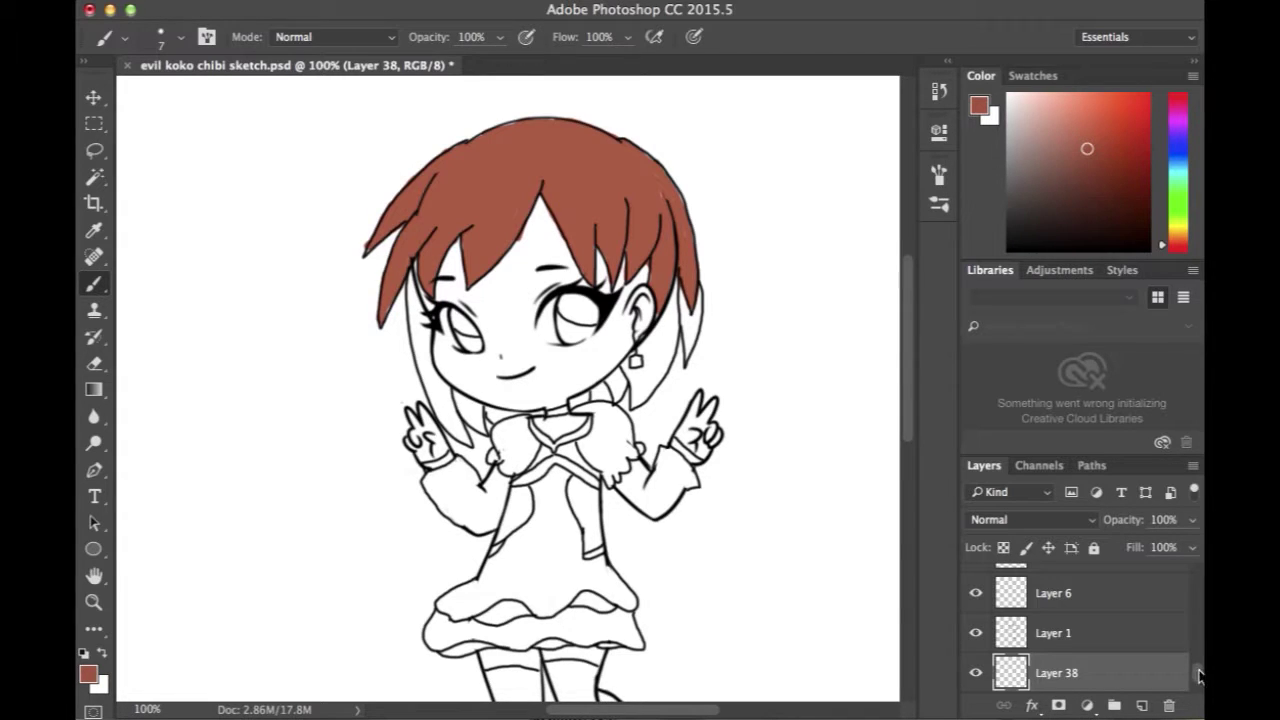
{"action": "scroll", "coordinate": [1077, 610], "scroll_direction": "down", "scroll_amount": 2}
{"action": "scroll", "coordinate": [1077, 610], "scroll_direction": "up", "scroll_amount": 1}
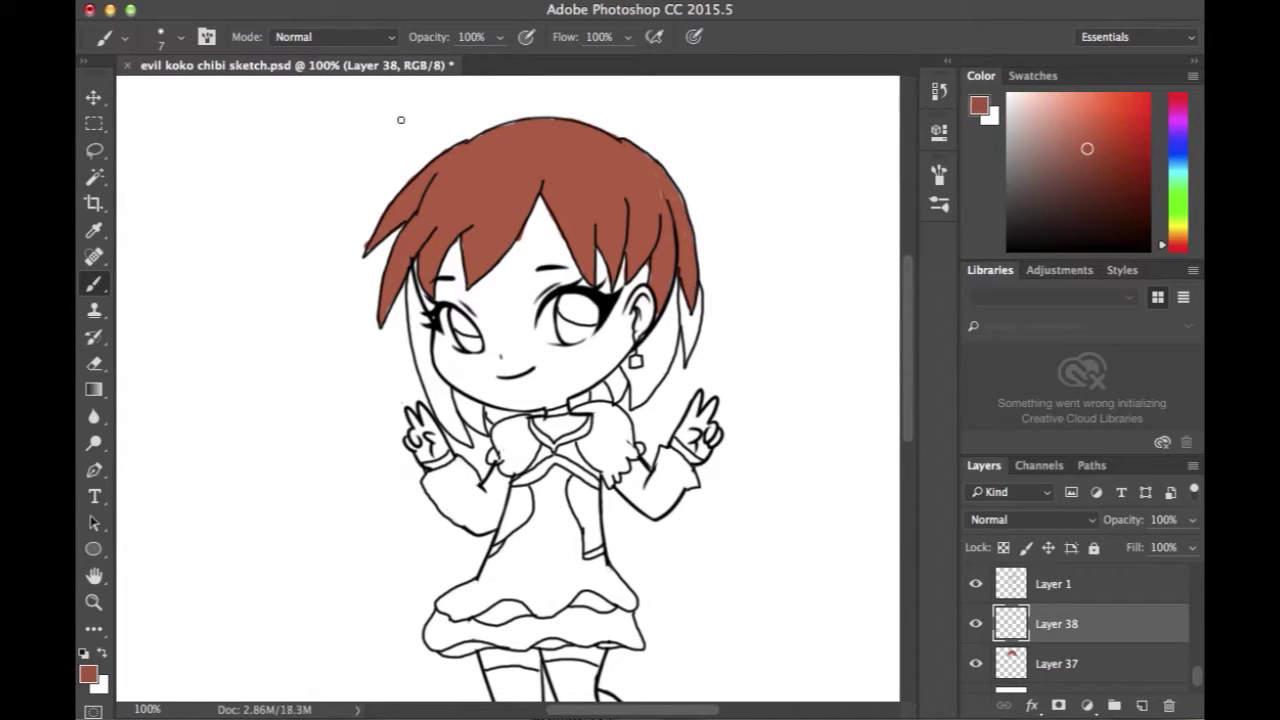
{"action": "key", "text": "ctrl+bracketleft"}
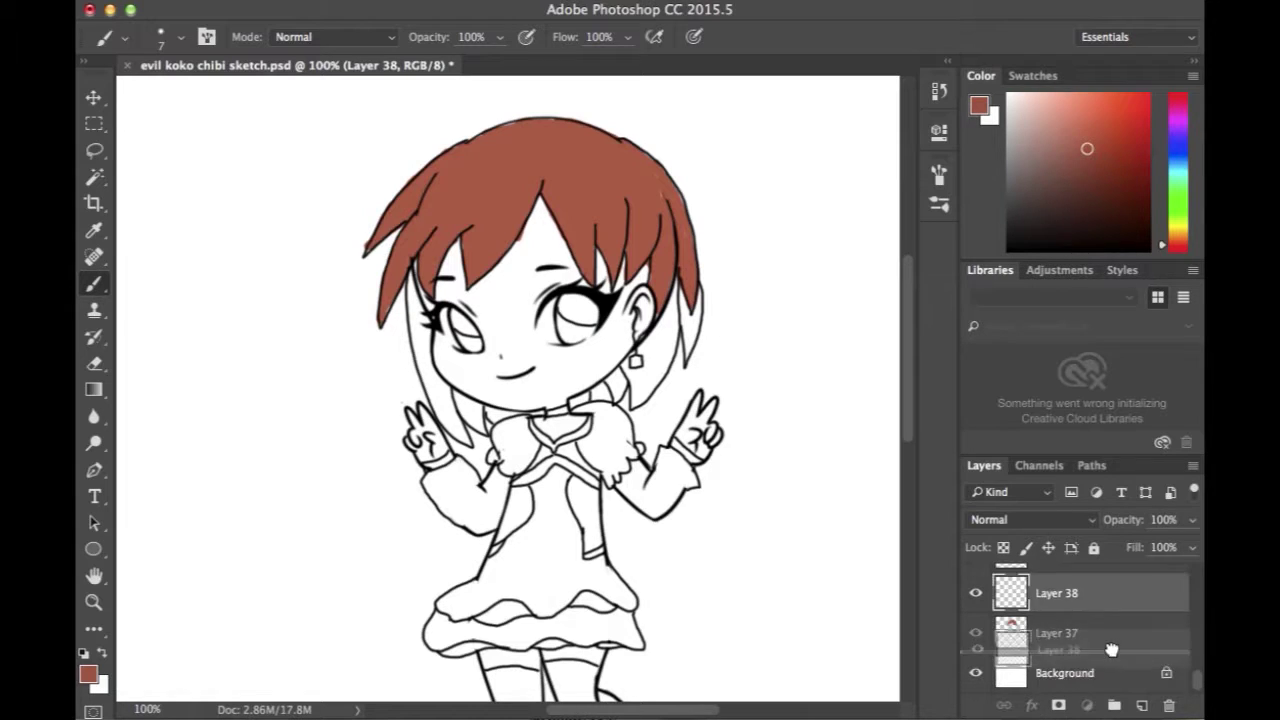
{"action": "mouse_move", "coordinate": [684, 316]}
{"action": "left_mouse_down"}
{"action": "mouse_move", "coordinate": [682, 286]}
{"action": "mouse_move", "coordinate": [687, 356]}
{"action": "mouse_move", "coordinate": [699, 294]}
{"action": "mouse_move", "coordinate": [686, 354]}
{"action": "left_mouse_up"}
{"action": "mouse_move", "coordinate": [407, 287]}
{"action": "left_mouse_down"}
{"action": "mouse_move", "coordinate": [417, 351]}
{"action": "mouse_move", "coordinate": [405, 348]}
{"action": "mouse_move", "coordinate": [435, 412]}
{"action": "mouse_move", "coordinate": [469, 442]}
{"action": "mouse_move", "coordinate": [431, 372]}
{"action": "mouse_move", "coordinate": [413, 296]}
{"action": "mouse_move", "coordinate": [457, 430]}
{"action": "mouse_move", "coordinate": [441, 391]}
{"action": "left_mouse_up"}
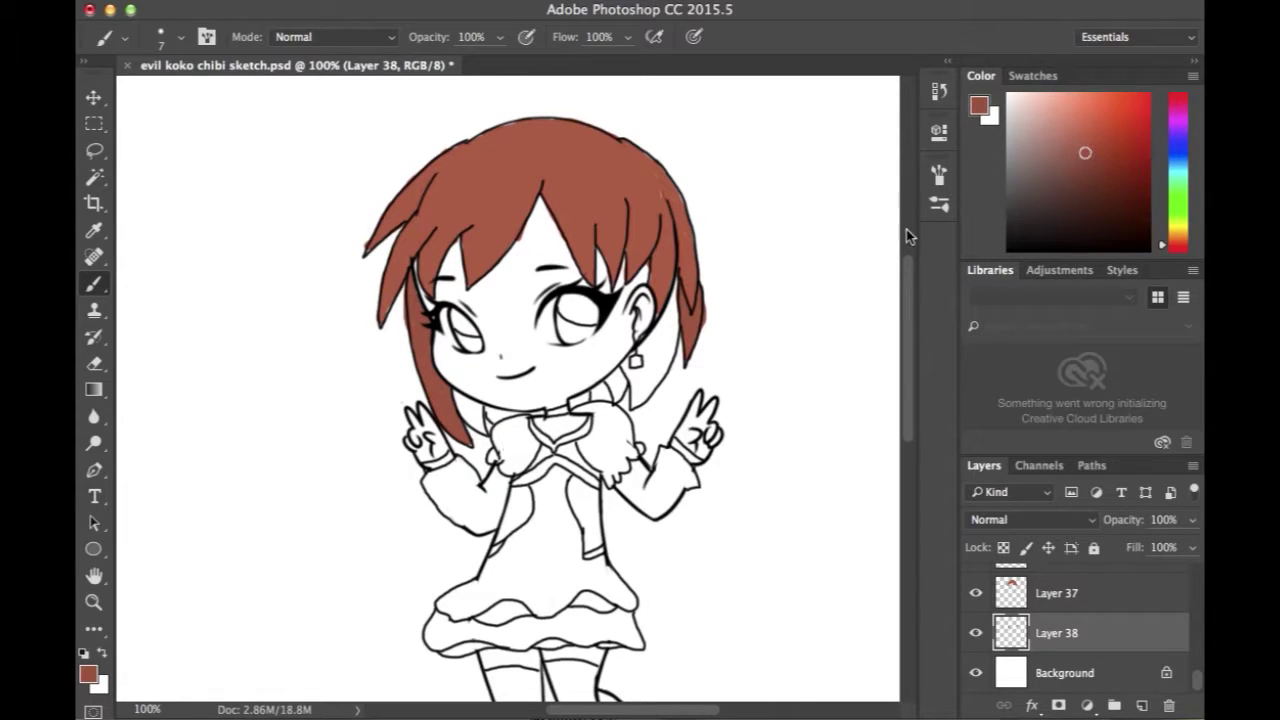
{"action": "left_click_drag", "start_coordinate": [669, 329], "coordinate": [677, 283]}
- Add a new layer just above Background and paint the hair behind the earring and beside the opposite cheek brown
{"action": "left_click", "coordinate": [1065, 672]}
{"action": "left_click", "coordinate": [1142, 705]}
{"action": "mouse_move", "coordinate": [671, 310]}
{"action": "left_mouse_down"}
{"action": "mouse_move", "coordinate": [677, 282]}
{"action": "mouse_move", "coordinate": [676, 330]}
{"action": "mouse_move", "coordinate": [641, 398]}
{"action": "mouse_move", "coordinate": [626, 366]}
{"action": "left_mouse_up"}
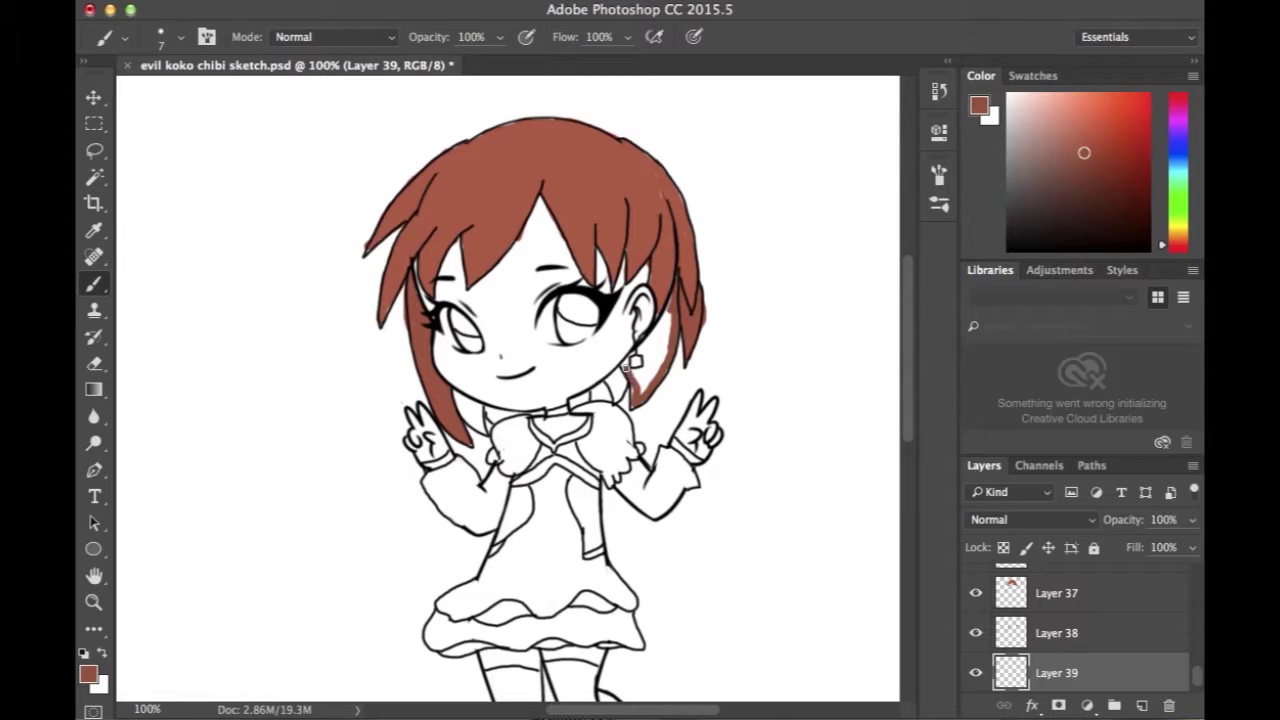
{"action": "mouse_move", "coordinate": [642, 390]}
{"action": "left_mouse_down"}
{"action": "mouse_move", "coordinate": [665, 358]}
{"action": "mouse_move", "coordinate": [674, 300]}
{"action": "mouse_move", "coordinate": [638, 352]}
{"action": "mouse_move", "coordinate": [668, 324]}
{"action": "mouse_move", "coordinate": [647, 366]}
{"action": "left_mouse_up"}
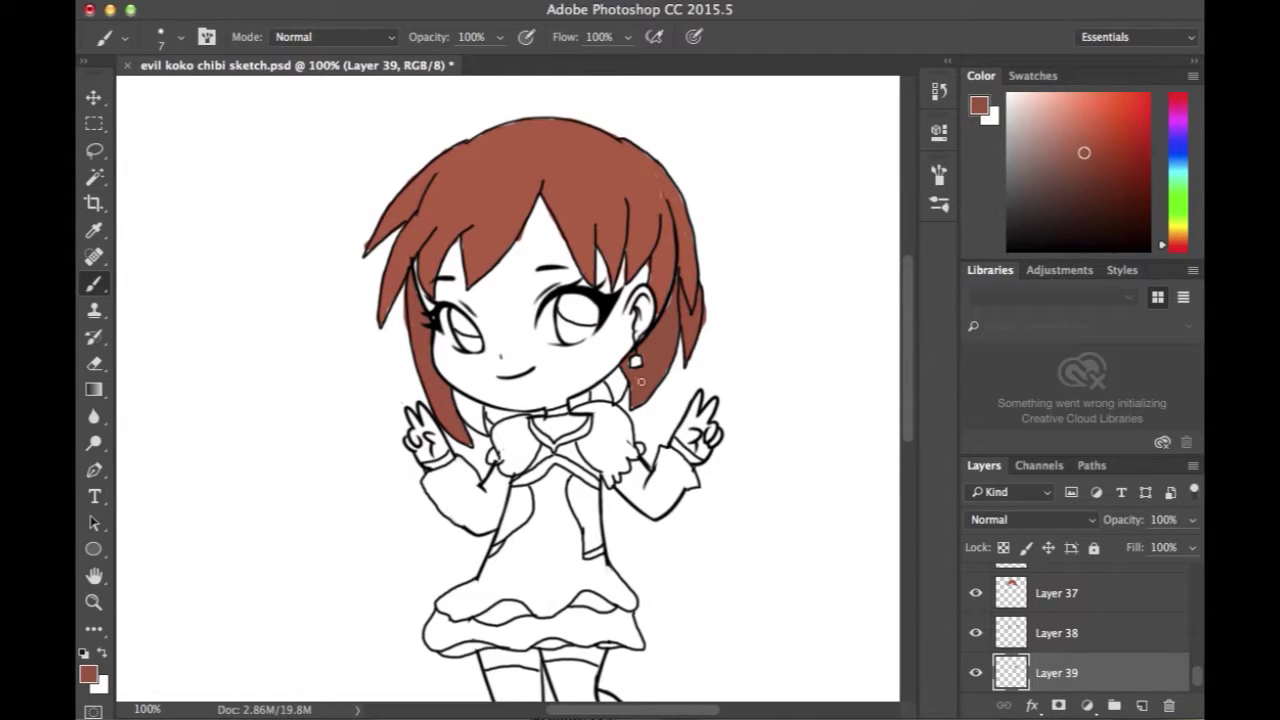
{"action": "mouse_move", "coordinate": [471, 411]}
{"action": "left_mouse_down"}
{"action": "mouse_move", "coordinate": [458, 396]}
{"action": "mouse_move", "coordinate": [481, 430]}
{"action": "mouse_move", "coordinate": [465, 402]}
{"action": "mouse_move", "coordinate": [480, 419]}
{"action": "left_mouse_up"}
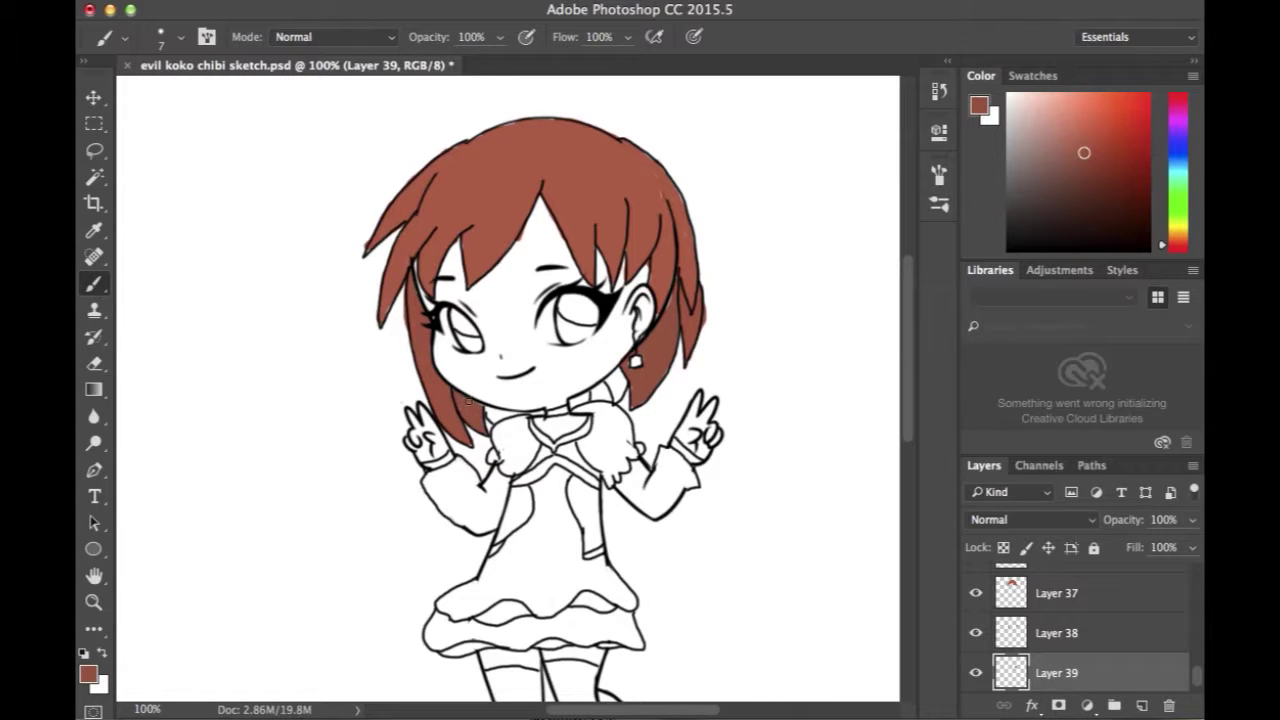
- Paint the innermost hair around the neck on new layers above Background, using progressively darker browns
{"action": "left_click", "coordinate": [1141, 705]}
{"action": "left_click", "coordinate": [1084, 159]}
{"action": "mouse_move", "coordinate": [617, 400]}
{"action": "left_mouse_down"}
{"action": "mouse_move", "coordinate": [622, 378]}
{"action": "mouse_move", "coordinate": [610, 374]}
{"action": "mouse_move", "coordinate": [617, 384]}
{"action": "left_mouse_up"}
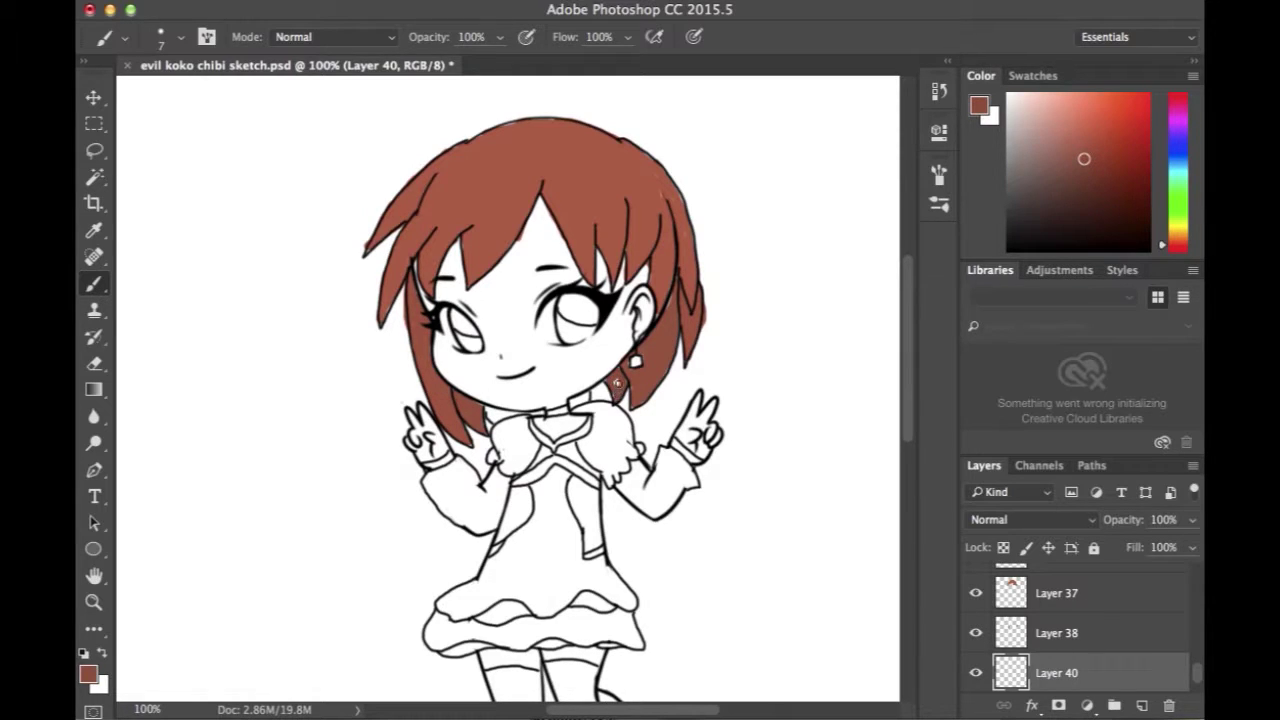
{"action": "mouse_move", "coordinate": [491, 414]}
{"action": "left_mouse_down"}
{"action": "mouse_move", "coordinate": [515, 414]}
{"action": "mouse_move", "coordinate": [489, 408]}
{"action": "left_mouse_up"}
{"action": "left_click", "coordinate": [1141, 705]}
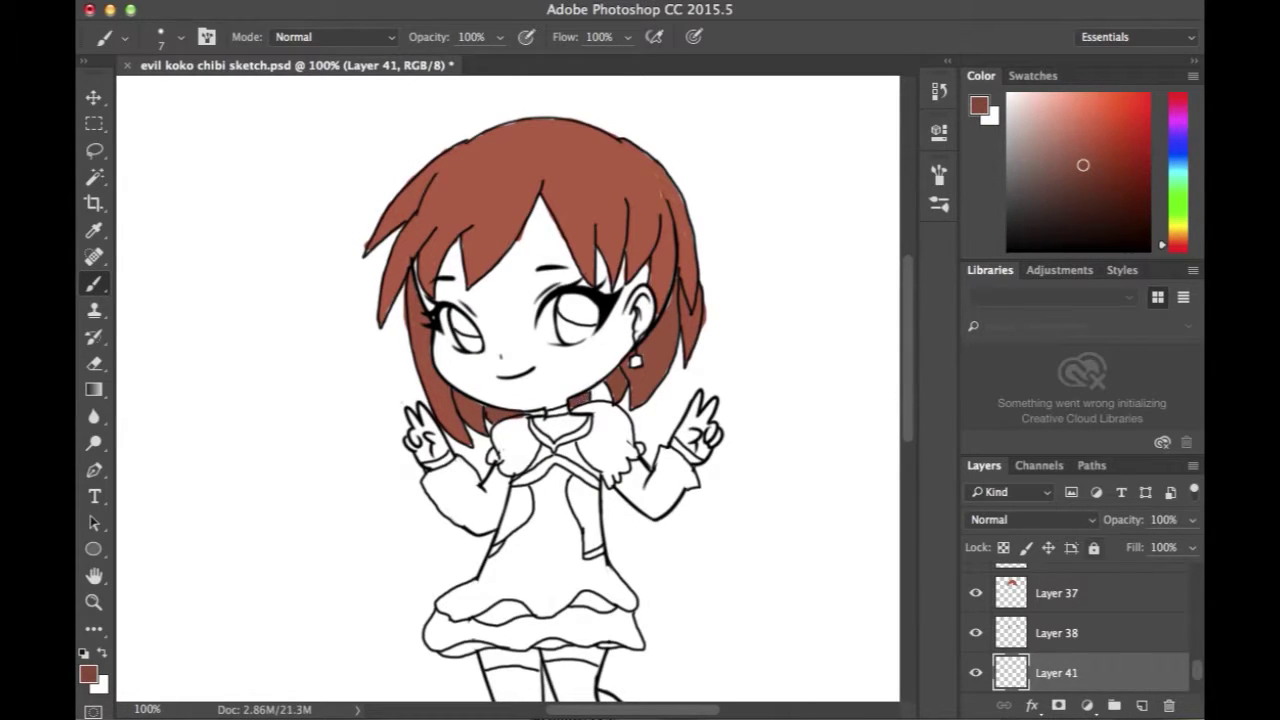
- Add a new layer above Layer 37 and paint the earring golden yellow
{"action": "scroll", "coordinate": [1095, 625], "scroll_direction": "up", "scroll_amount": 1}
{"action": "left_click", "coordinate": [1097, 625]}
{"action": "left_click", "coordinate": [1141, 705]}
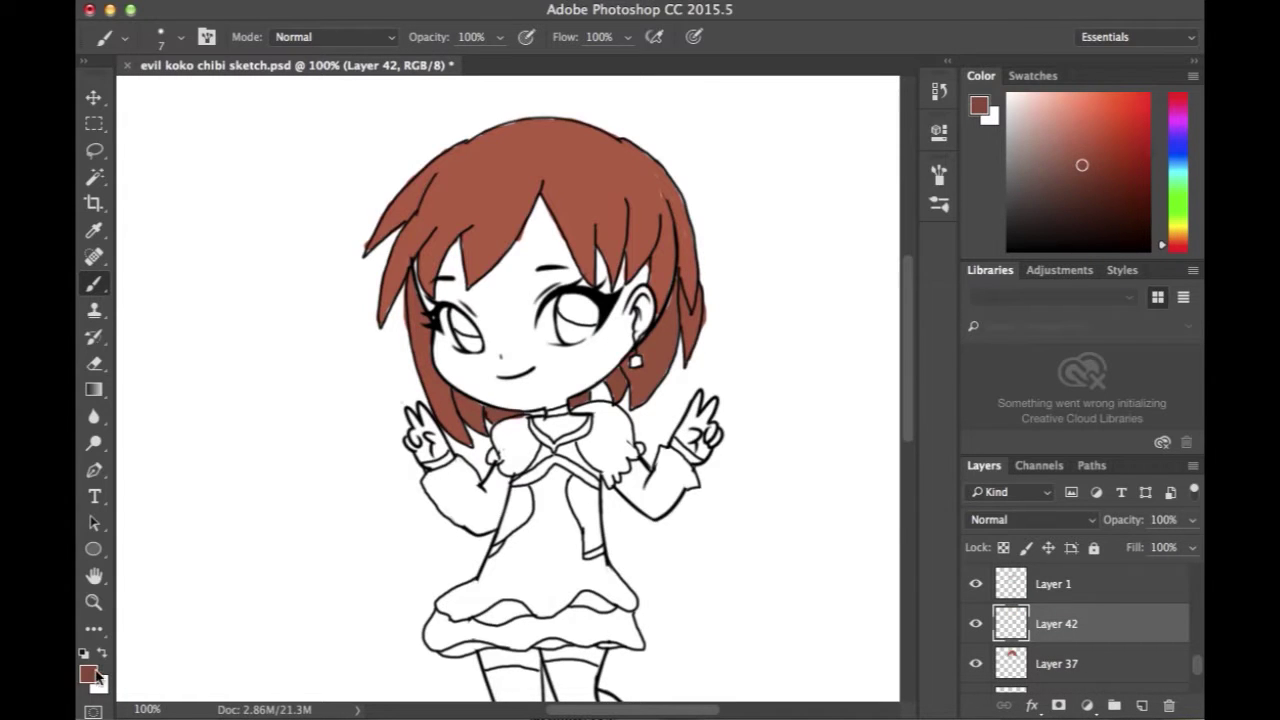
{"action": "left_click", "coordinate": [88, 673]}
{"action": "left_click", "coordinate": [712, 405]}
{"action": "left_click_drag", "start_coordinate": [721, 403], "coordinate": [721, 400]}
{"action": "left_click", "coordinate": [887, 166]}
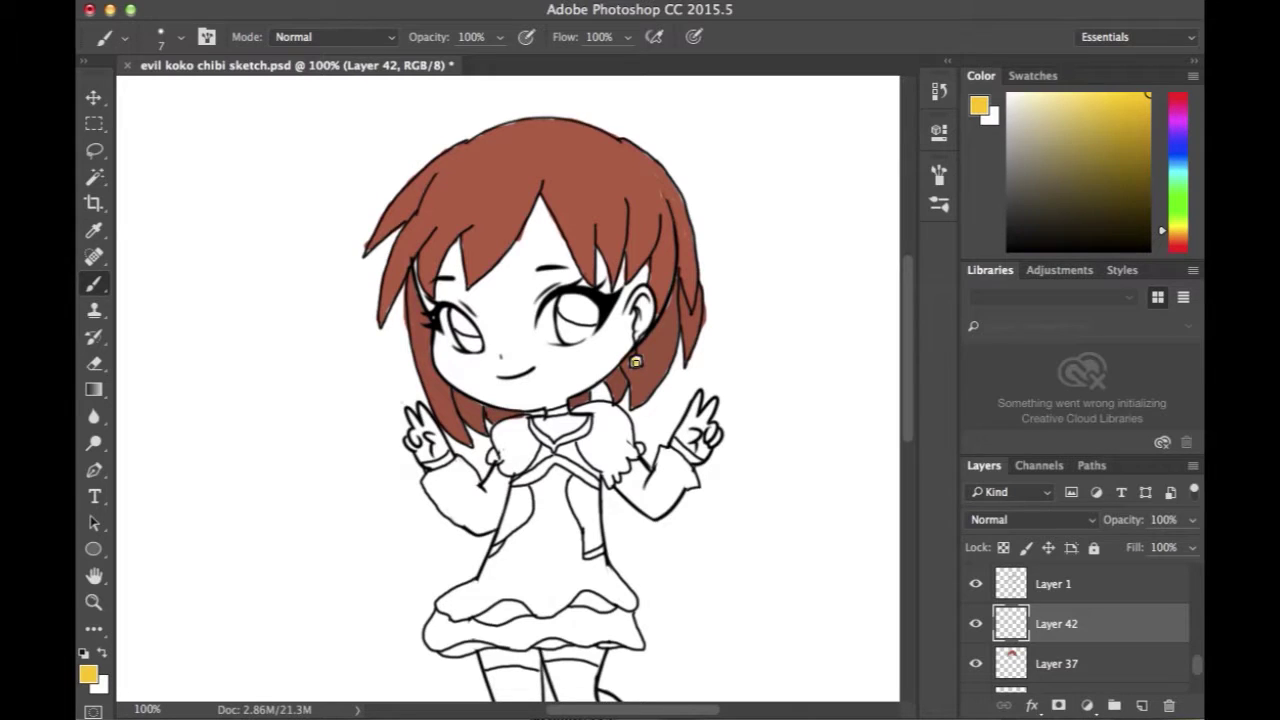
- Add a new layer, sample the purple eye color from koko.png, and paint the lower part of both irises with it
{"action": "left_click", "coordinate": [1141, 705]}
{"action": "left_click", "coordinate": [94, 230]}
{"action": "left_click", "coordinate": [1120, 700]}
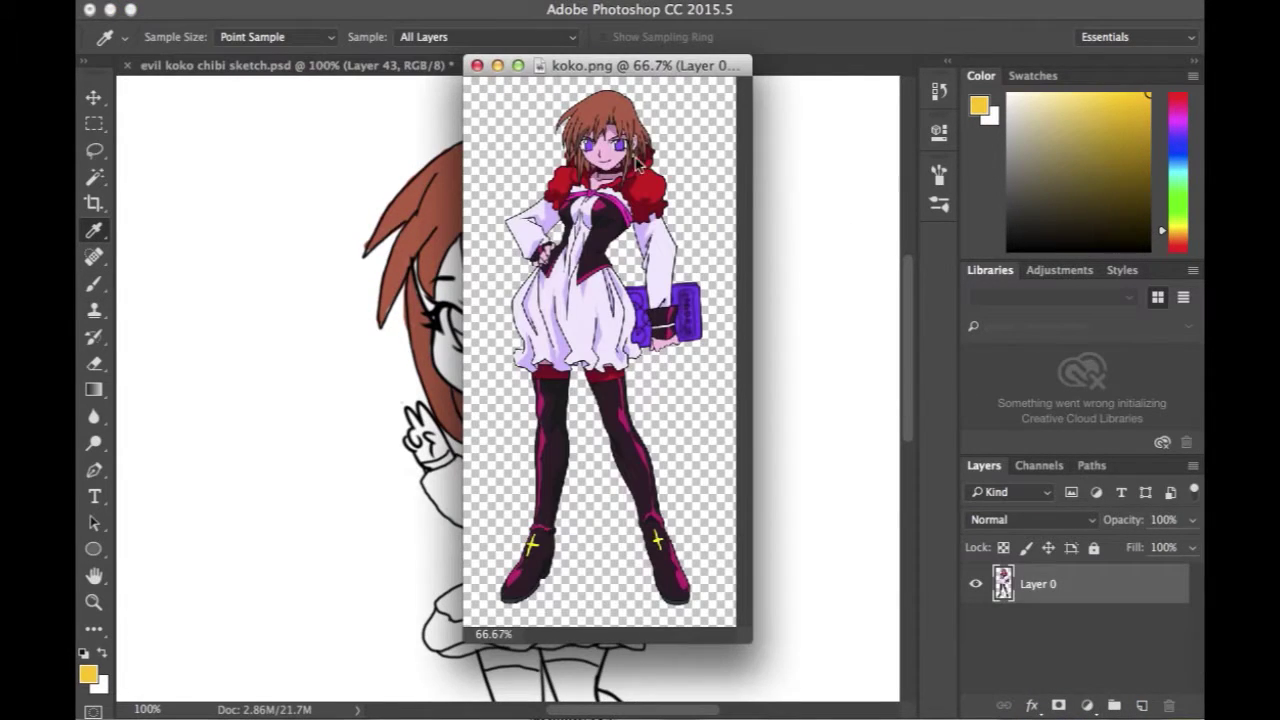
{"action": "left_click", "coordinate": [622, 146]}
{"action": "left_click", "coordinate": [497, 65]}
{"action": "key", "text": "b"}
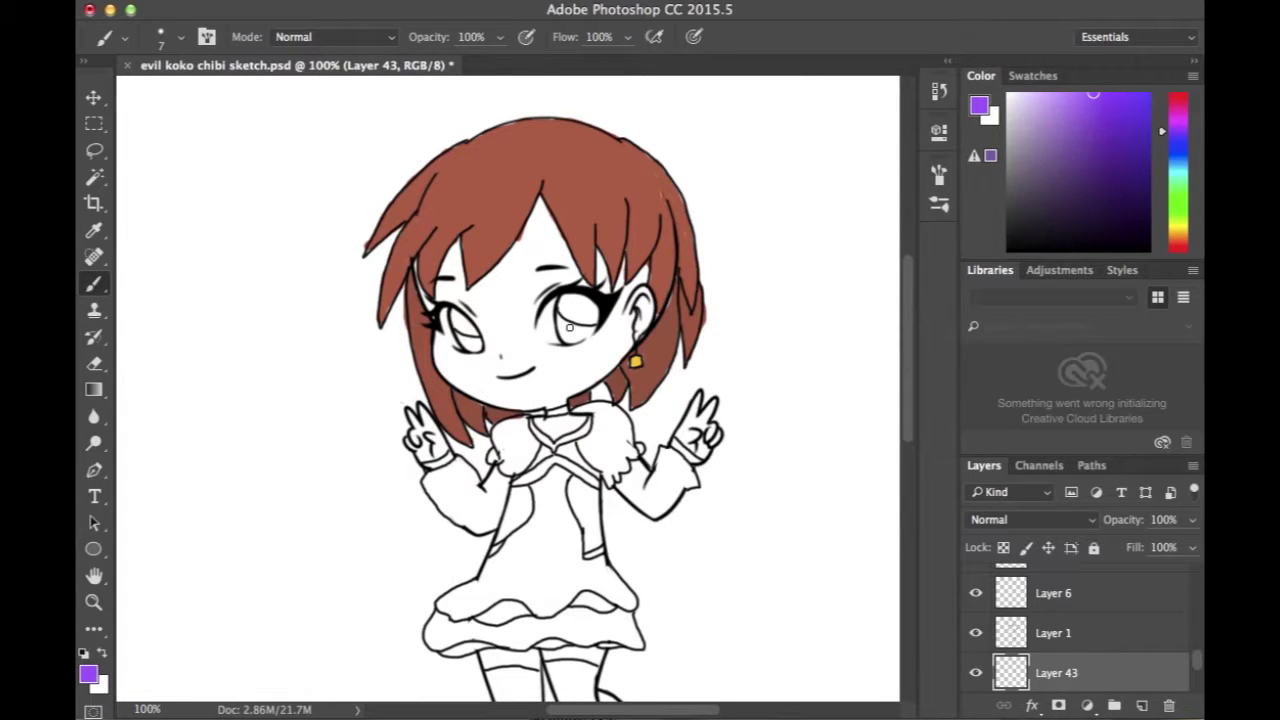
{"action": "left_click_drag", "start_coordinate": [567, 331], "coordinate": [557, 318]}
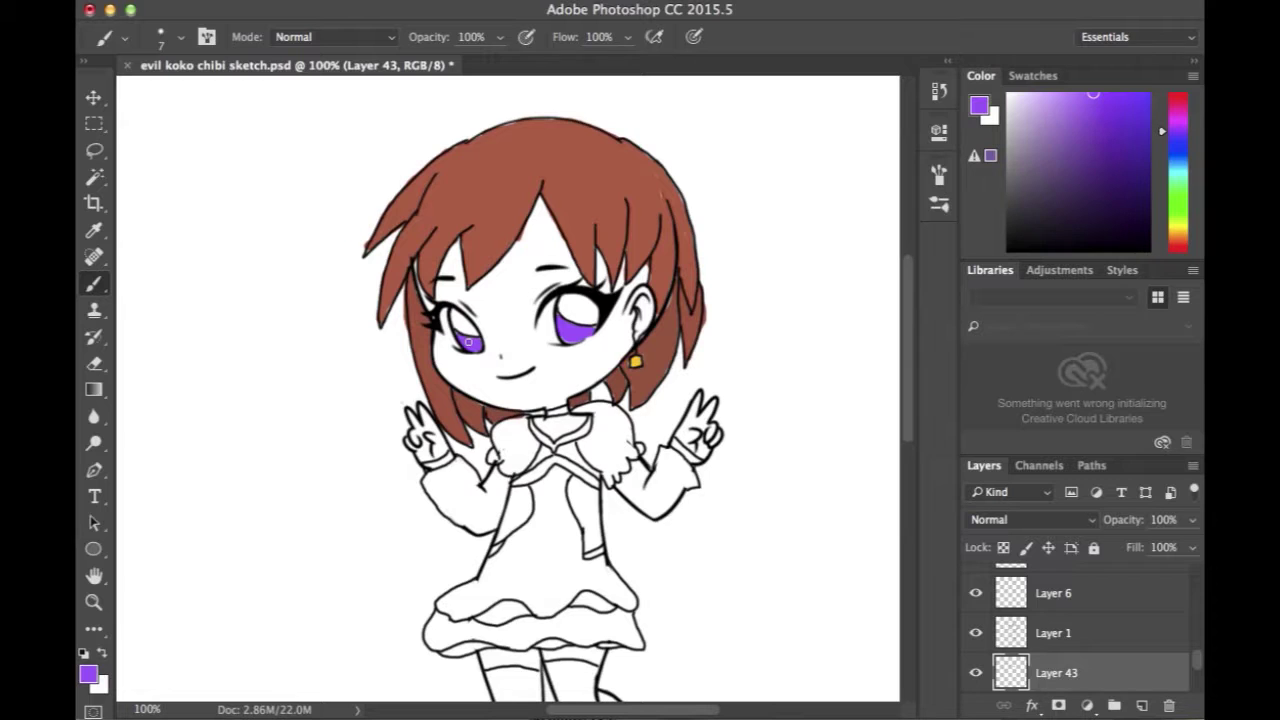
- Add a new layer, choose a dark red foreground color, and paint the choker with it
{"action": "left_click", "coordinate": [1141, 705]}
{"action": "left_click", "coordinate": [88, 673]}
{"action": "left_click", "coordinate": [703, 425]}
{"action": "left_click", "coordinate": [703, 436]}
{"action": "left_click", "coordinate": [674, 252]}
{"action": "left_click", "coordinate": [887, 166]}
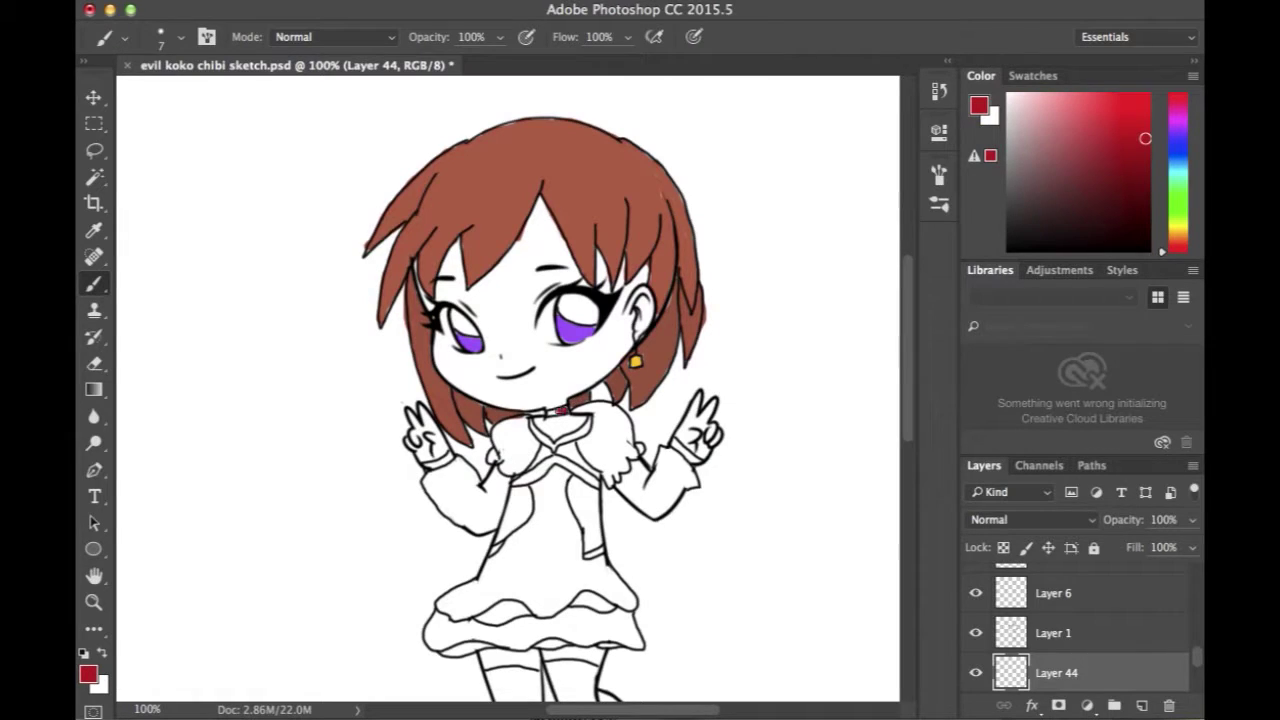
- Add a new layer and paint both puffed shoulder sleeves dark red
{"action": "left_click", "coordinate": [1141, 705]}
{"action": "left_click_drag", "start_coordinate": [520, 420], "coordinate": [492, 456]}
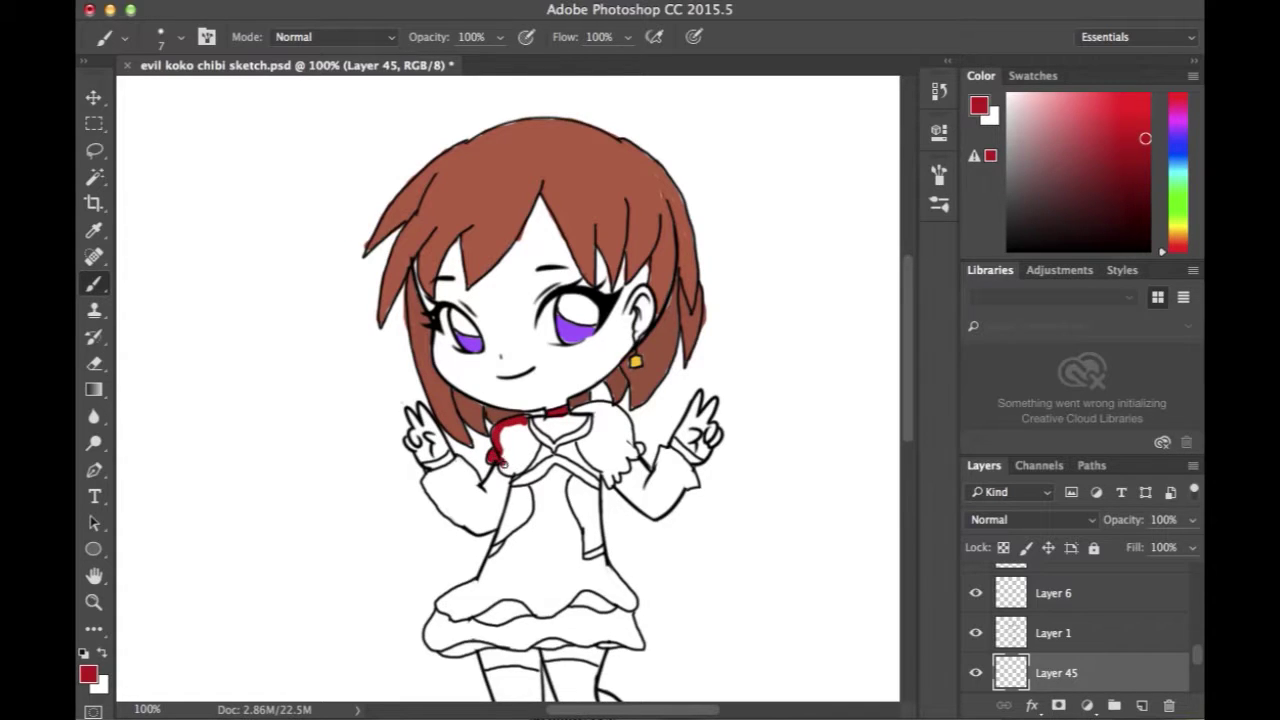
{"action": "mouse_move", "coordinate": [512, 470]}
{"action": "left_mouse_down"}
{"action": "mouse_move", "coordinate": [538, 455]}
{"action": "mouse_move", "coordinate": [522, 428]}
{"action": "mouse_move", "coordinate": [505, 438]}
{"action": "mouse_move", "coordinate": [507, 459]}
{"action": "mouse_move", "coordinate": [526, 436]}
{"action": "mouse_move", "coordinate": [514, 450]}
{"action": "left_mouse_up"}
{"action": "mouse_move", "coordinate": [576, 409]}
{"action": "left_mouse_down"}
{"action": "mouse_move", "coordinate": [614, 405]}
{"action": "mouse_move", "coordinate": [639, 448]}
{"action": "mouse_move", "coordinate": [602, 484]}
{"action": "mouse_move", "coordinate": [582, 443]}
{"action": "mouse_move", "coordinate": [595, 412]}
{"action": "left_mouse_up"}
{"action": "mouse_move", "coordinate": [608, 412]}
{"action": "left_mouse_down"}
{"action": "mouse_move", "coordinate": [622, 438]}
{"action": "mouse_move", "coordinate": [612, 466]}
{"action": "mouse_move", "coordinate": [594, 432]}
{"action": "mouse_move", "coordinate": [620, 446]}
{"action": "mouse_move", "coordinate": [606, 456]}
{"action": "mouse_move", "coordinate": [600, 440]}
{"action": "mouse_move", "coordinate": [618, 434]}
{"action": "left_mouse_up"}
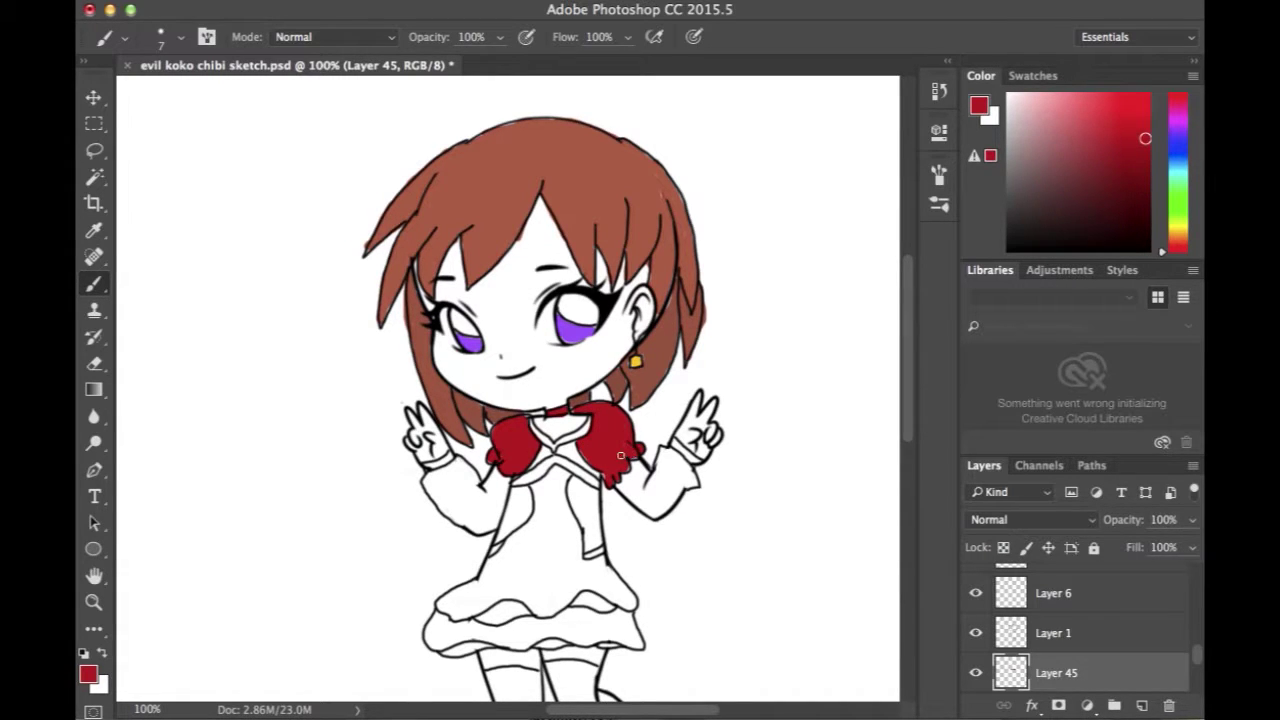
- Check the outfit in koko.png, then add a new layer and paint the V-shaped collar dark red
{"action": "left_click", "coordinate": [1146, 698]}
{"action": "left_click", "coordinate": [496, 66]}
{"action": "left_click", "coordinate": [1141, 705]}
{"action": "left_click_drag", "start_coordinate": [594, 432], "coordinate": [585, 413]}
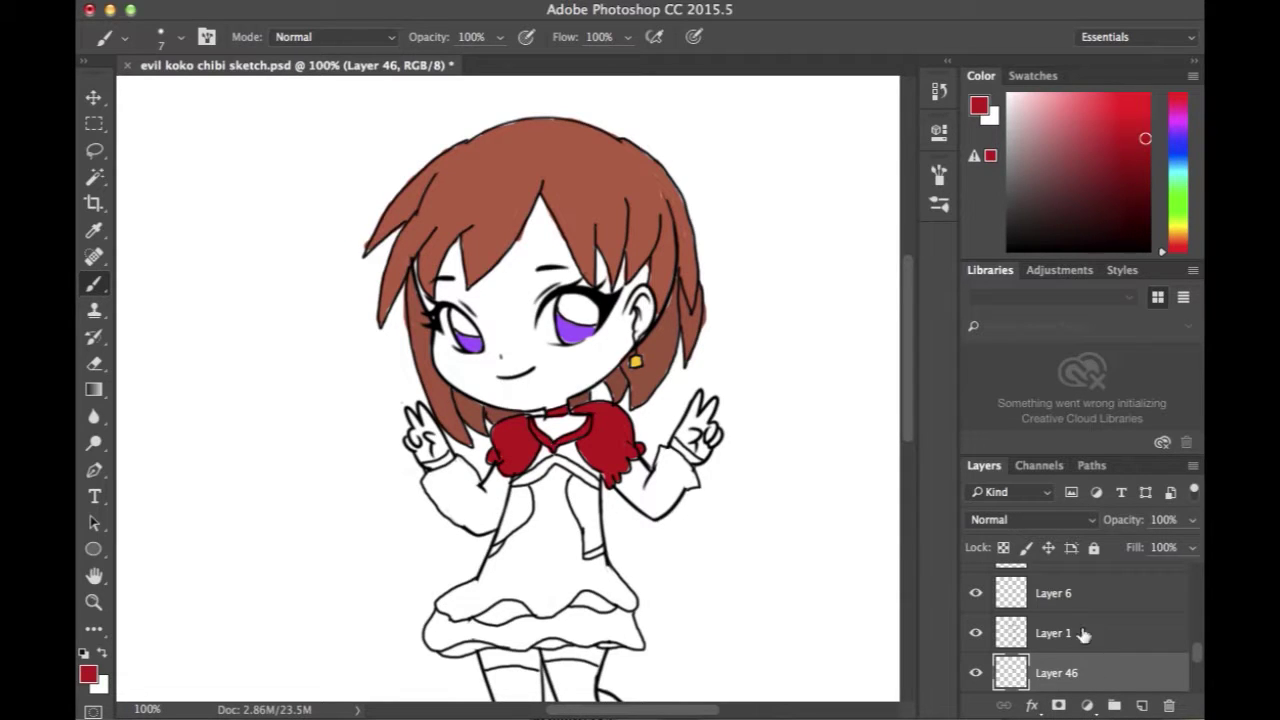
- Add a new layer above Layer 33 and redraw the inner outline of the puffed sleeve below the earring in black (000000) with a 3 px brush
{"action": "scroll", "coordinate": [1085, 635], "scroll_direction": "up", "scroll_amount": 10}
{"action": "left_click", "coordinate": [1153, 586]}
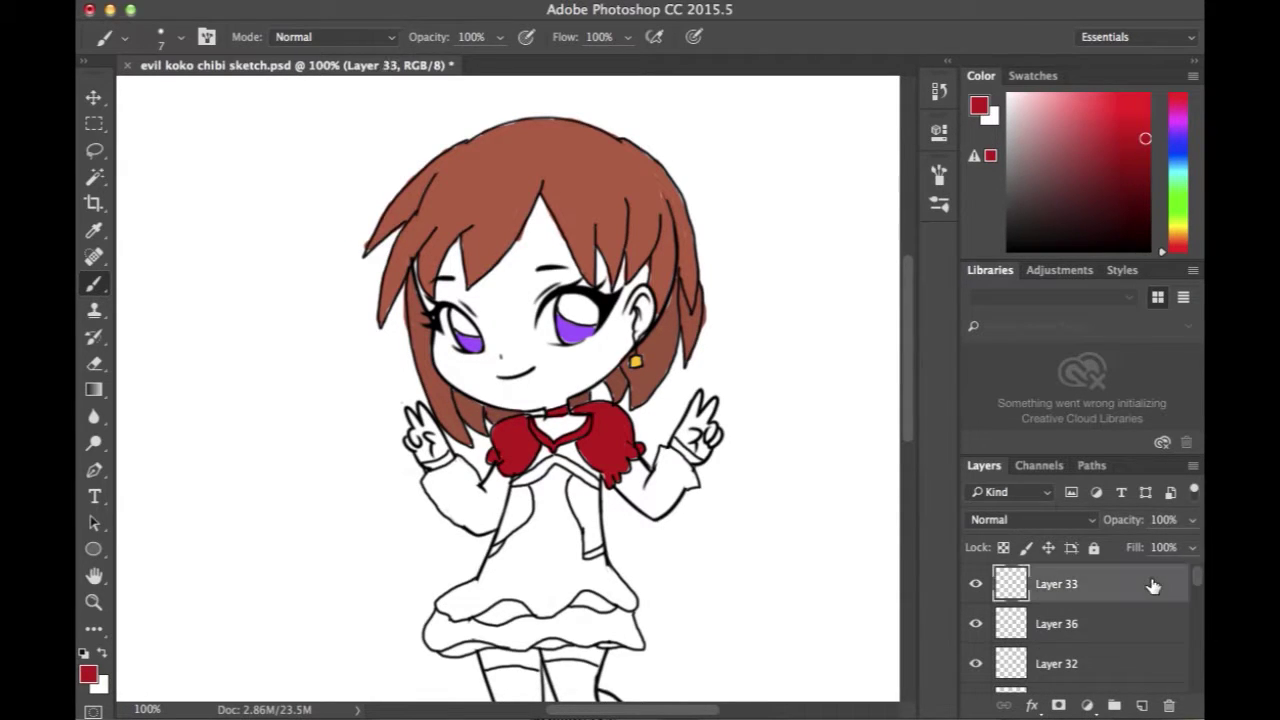
{"action": "left_click", "coordinate": [1141, 705]}
{"action": "mouse_move", "coordinate": [575, 413]}
{"action": "left_mouse_down"}
{"action": "mouse_move", "coordinate": [582, 441]}
{"action": "mouse_move", "coordinate": [585, 416]}
{"action": "left_mouse_up"}
{"action": "left_click", "coordinate": [1141, 705]}
{"action": "key", "text": "ctrl+z"}
{"action": "left_click", "coordinate": [88, 674]}
{"action": "type", "text": "000000"}
{"action": "left_click", "coordinate": [840, 163]}
{"action": "left_click", "coordinate": [180, 37]}
{"action": "left_click_drag", "start_coordinate": [200, 106], "coordinate": [190, 108]}
{"action": "key", "text": "Return"}
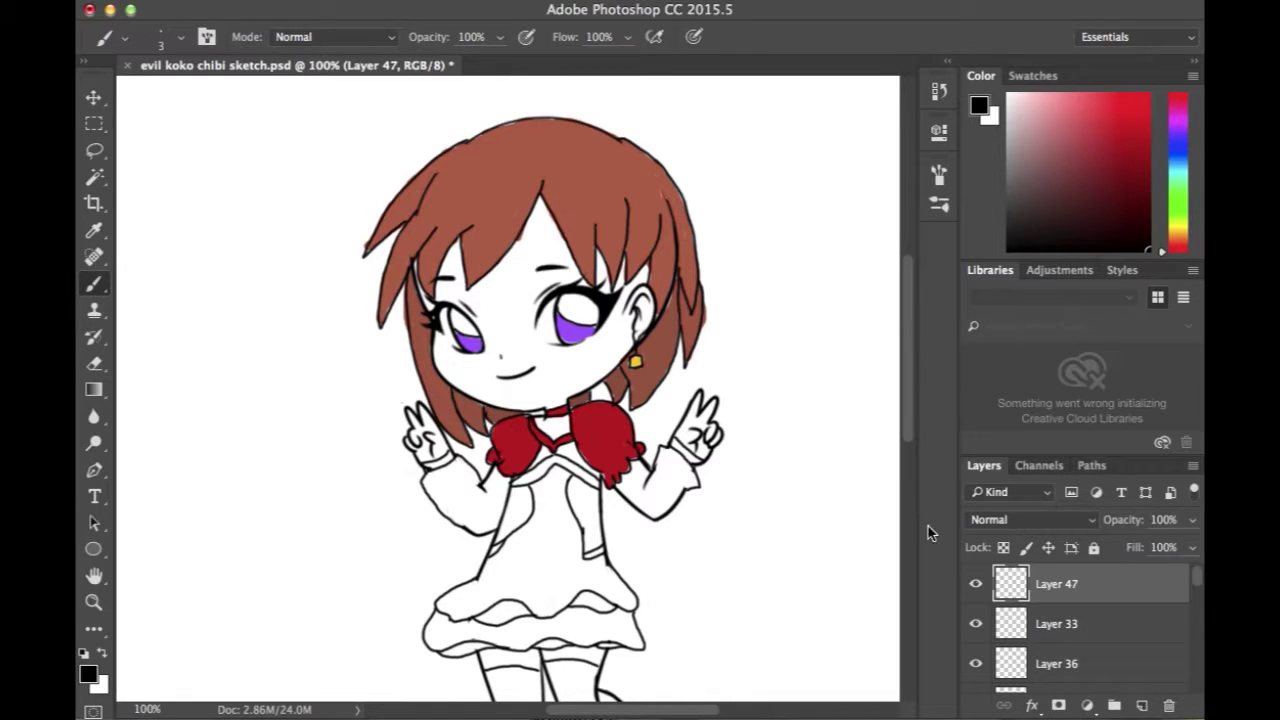
- Add a new layer above Layer 46 and sample the magenta bodice trim color from koko.png
{"action": "left_click_drag", "start_coordinate": [1197, 578], "coordinate": [1200, 657]}
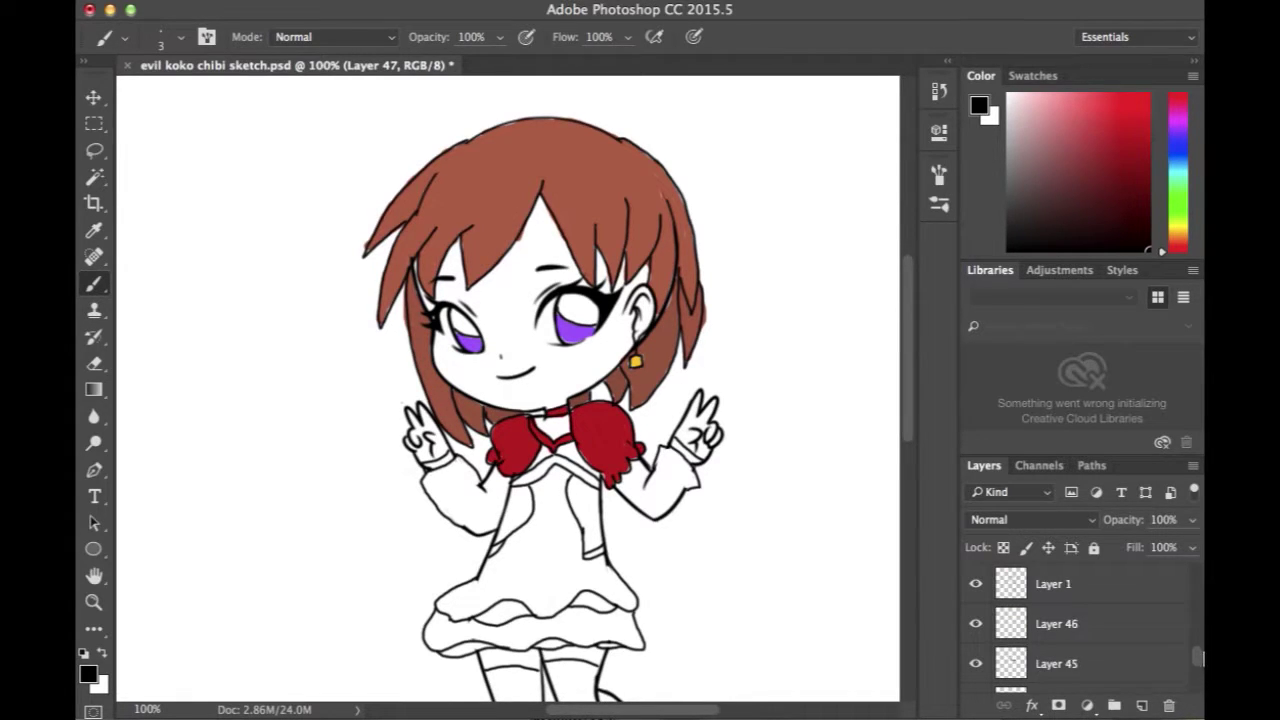
{"action": "left_click", "coordinate": [1099, 626]}
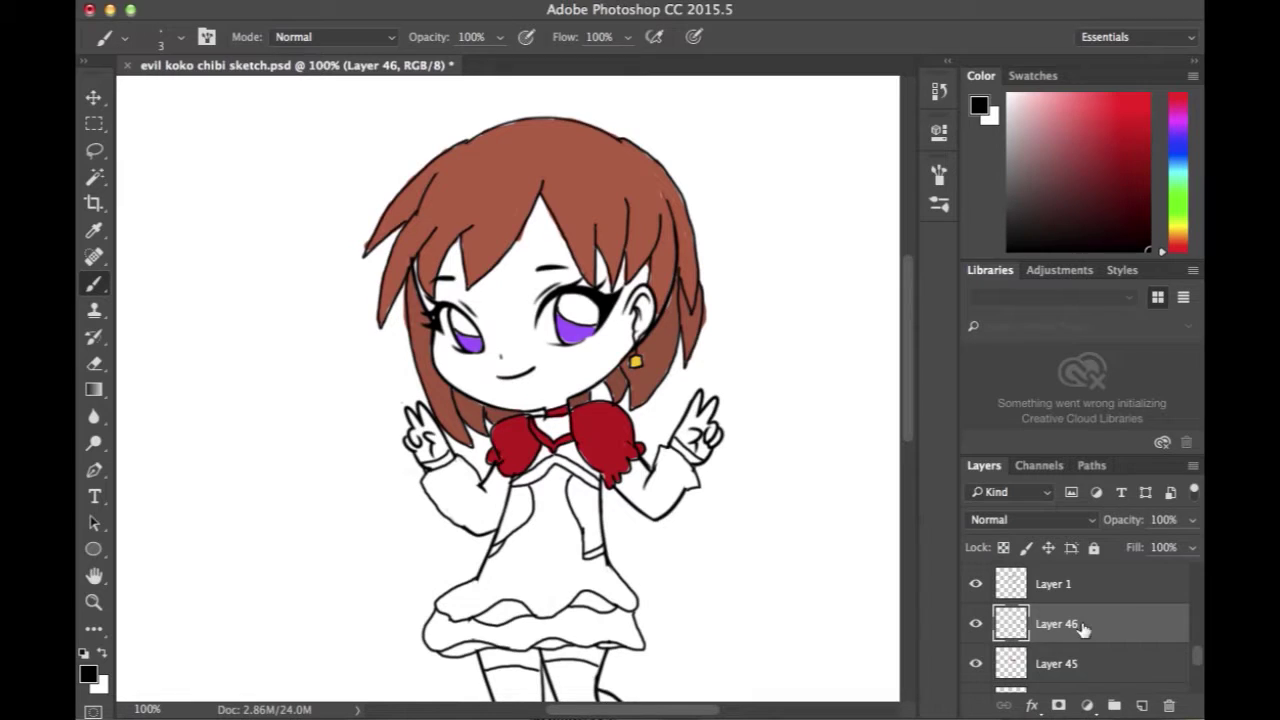
{"action": "left_click", "coordinate": [1142, 706]}
{"action": "key", "text": "ctrl+Tab"}
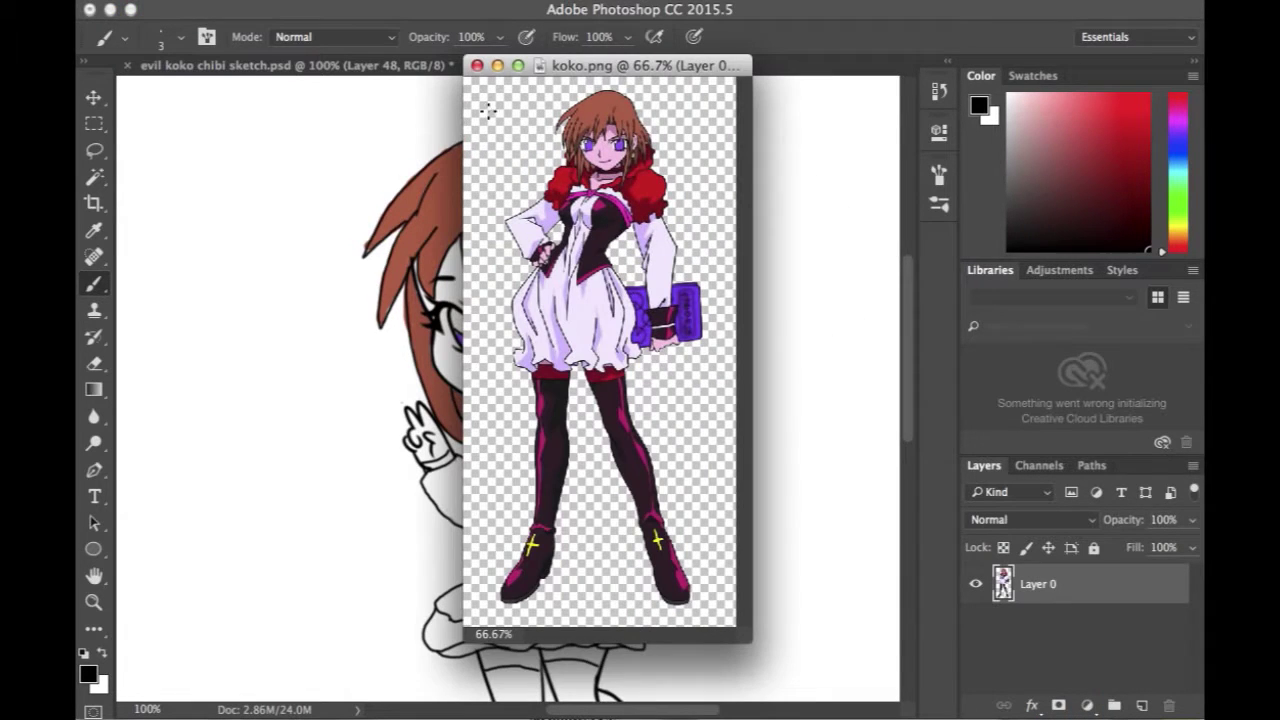
{"action": "left_click", "coordinate": [94, 230]}
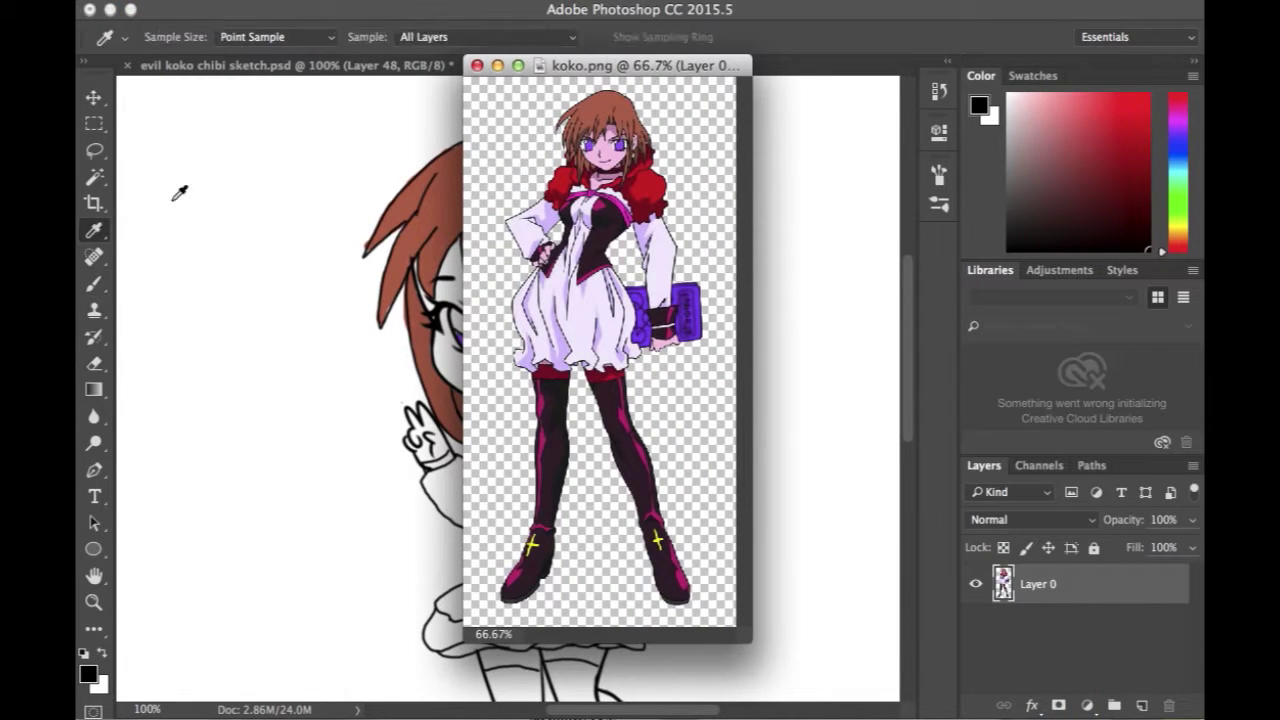
{"action": "left_click", "coordinate": [625, 208]}
{"action": "left_click", "coordinate": [497, 65]}
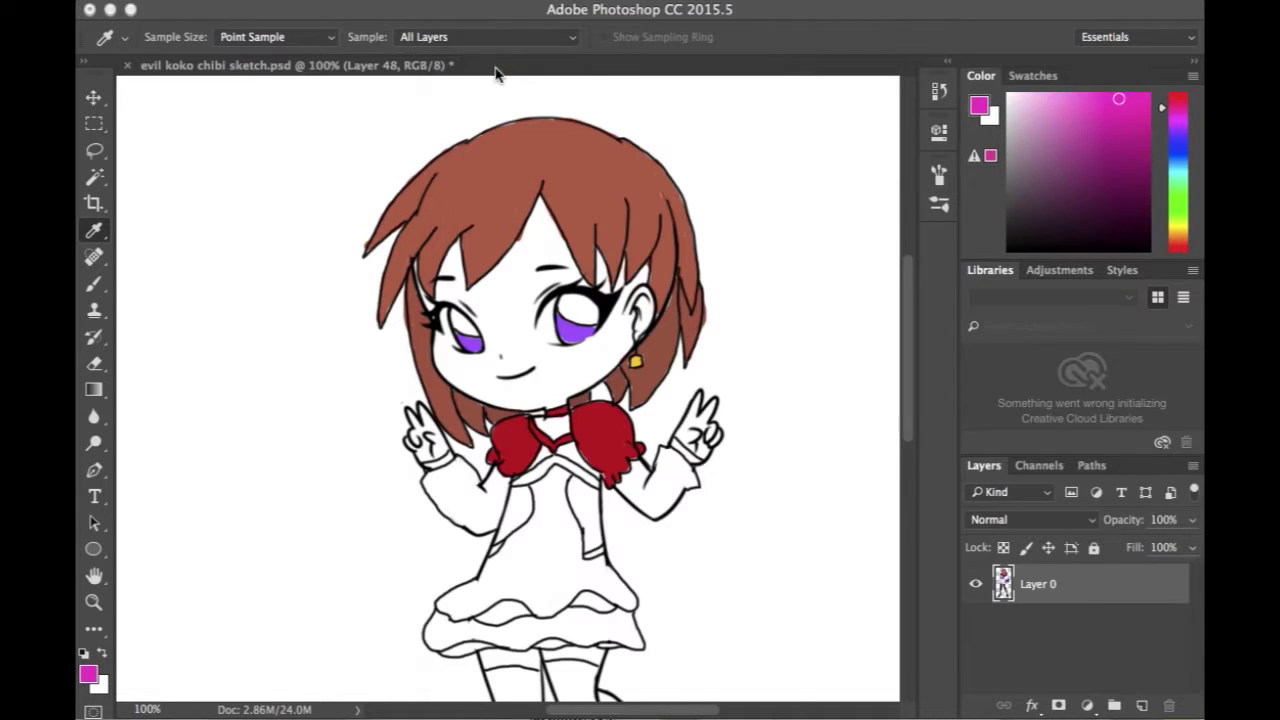
- Paint the curved trim across the top of the bodice magenta with a 6 px brush
{"action": "left_click", "coordinate": [94, 285]}
{"action": "left_click", "coordinate": [178, 40]}
{"action": "left_click_drag", "start_coordinate": [191, 103], "coordinate": [195, 103]}
{"action": "left_click", "coordinate": [180, 37]}
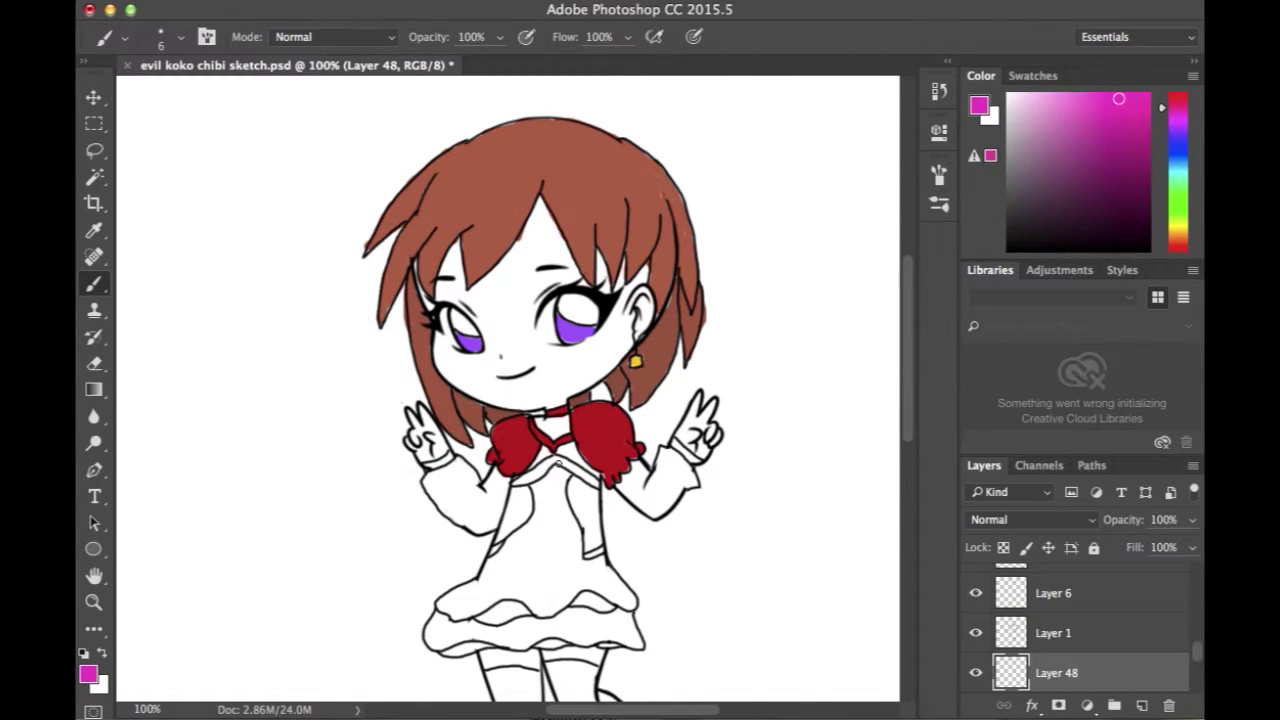
{"action": "mouse_move", "coordinate": [556, 460]}
{"action": "left_mouse_down"}
{"action": "mouse_move", "coordinate": [515, 480]}
{"action": "mouse_move", "coordinate": [561, 464]}
{"action": "mouse_move", "coordinate": [597, 486]}
{"action": "left_mouse_up"}
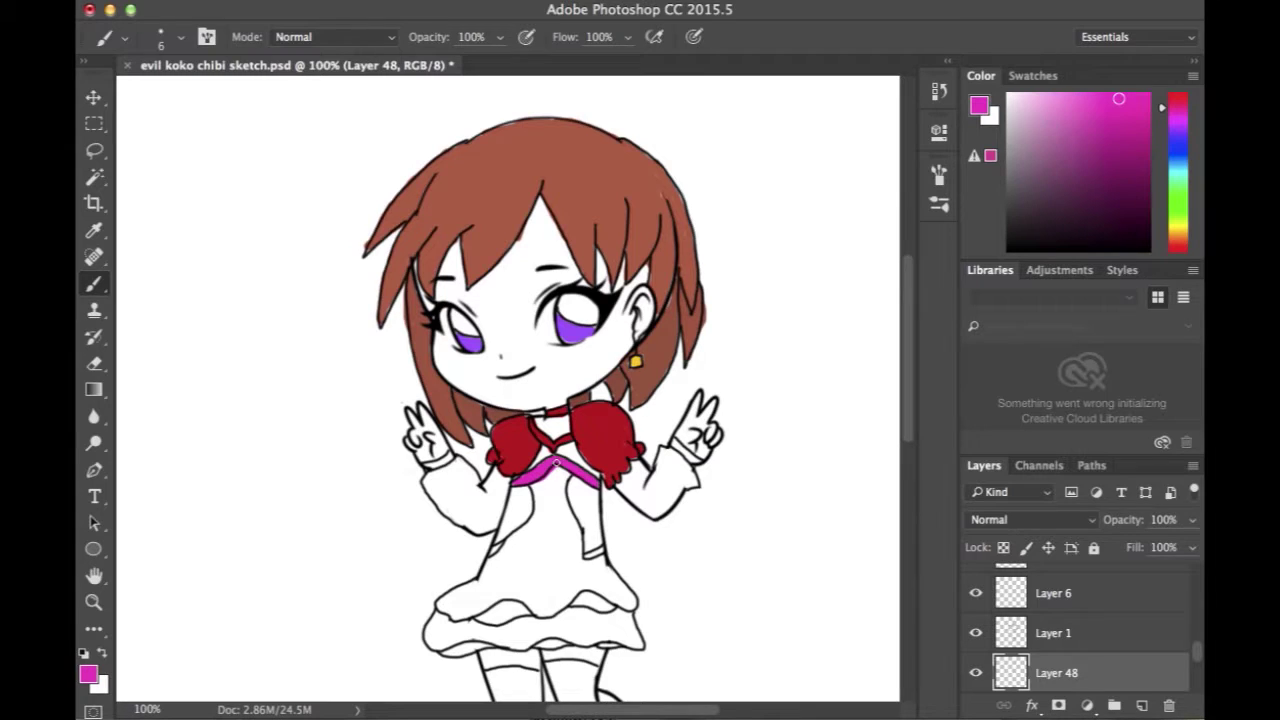
- Sample the dark bodice color from koko.png and paint the two side panels of the bodice on separate new layers
{"action": "left_click", "coordinate": [1132, 696]}
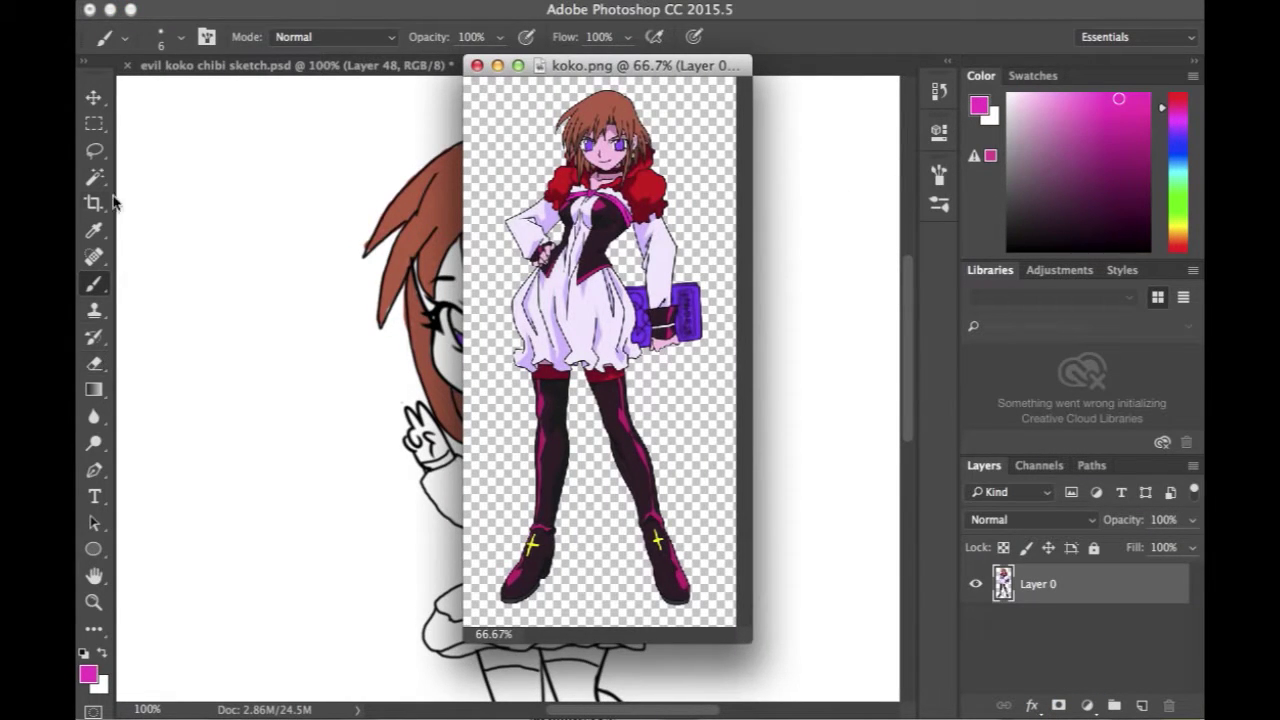
{"action": "left_click", "coordinate": [94, 230]}
{"action": "left_click", "coordinate": [596, 226]}
{"action": "left_click", "coordinate": [497, 65]}
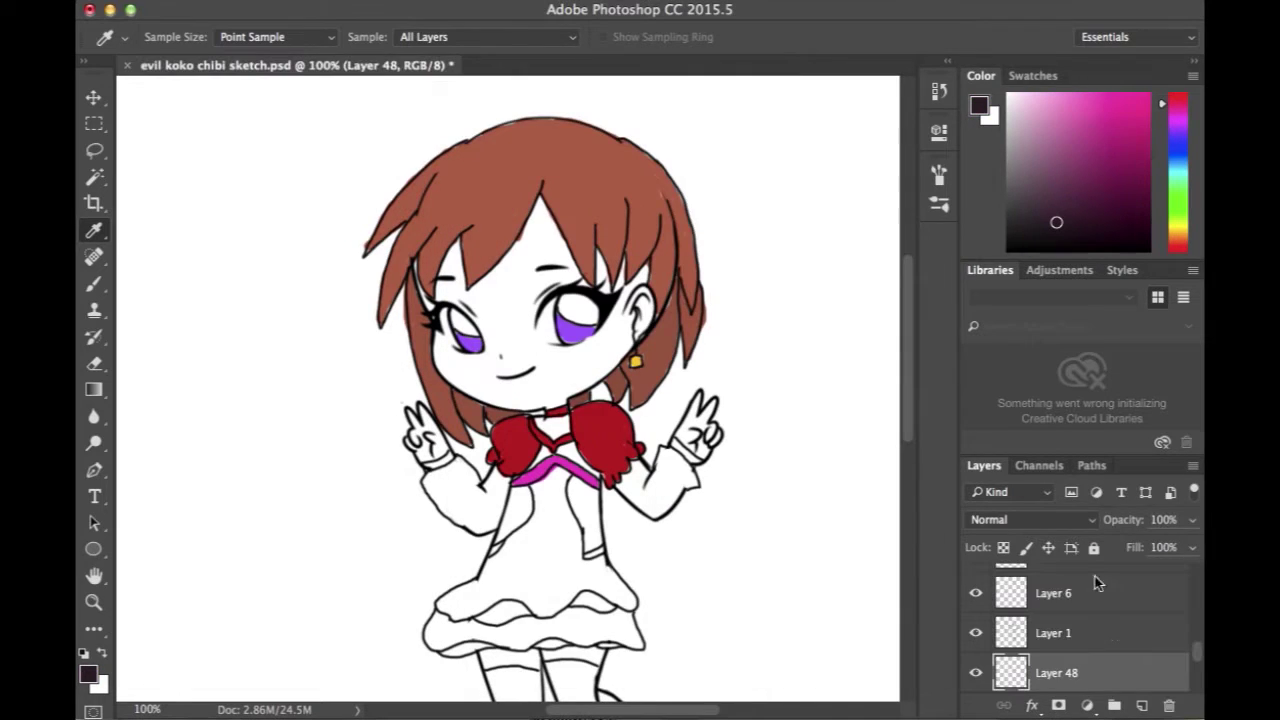
{"action": "key", "text": "b"}
{"action": "mouse_move", "coordinate": [595, 504]}
{"action": "left_mouse_down"}
{"action": "mouse_move", "coordinate": [584, 550]}
{"action": "mouse_move", "coordinate": [595, 543]}
{"action": "mouse_move", "coordinate": [580, 483]}
{"action": "mouse_move", "coordinate": [592, 529]}
{"action": "left_mouse_up"}
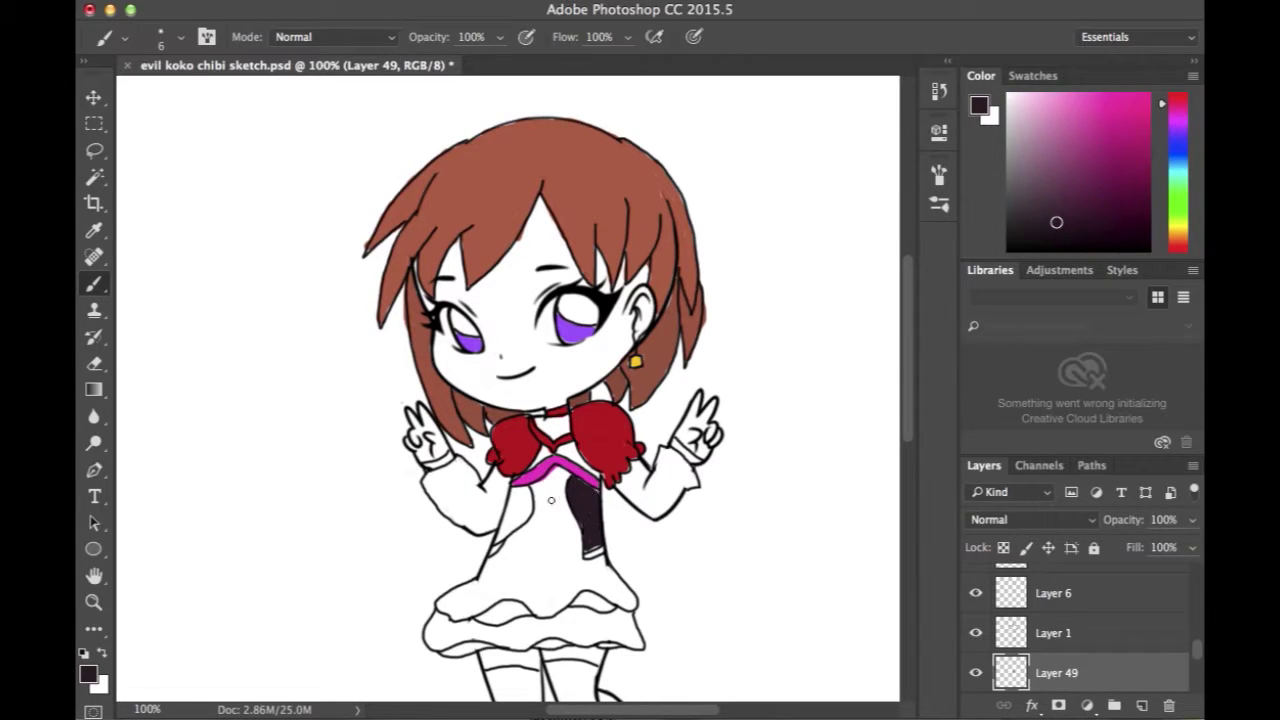
{"action": "left_click", "coordinate": [1141, 706]}
{"action": "mouse_move", "coordinate": [512, 490]}
{"action": "left_mouse_down"}
{"action": "mouse_move", "coordinate": [496, 542]}
{"action": "mouse_move", "coordinate": [510, 547]}
{"action": "mouse_move", "coordinate": [498, 538]}
{"action": "mouse_move", "coordinate": [526, 514]}
{"action": "mouse_move", "coordinate": [520, 490]}
{"action": "mouse_move", "coordinate": [513, 510]}
{"action": "left_mouse_up"}
- Sample the magenta bodice hem color from koko.png and paint the lower edges of both dark side panels on a new layer
{"action": "left_click", "coordinate": [1141, 707]}
{"action": "left_click", "coordinate": [1200, 705]}
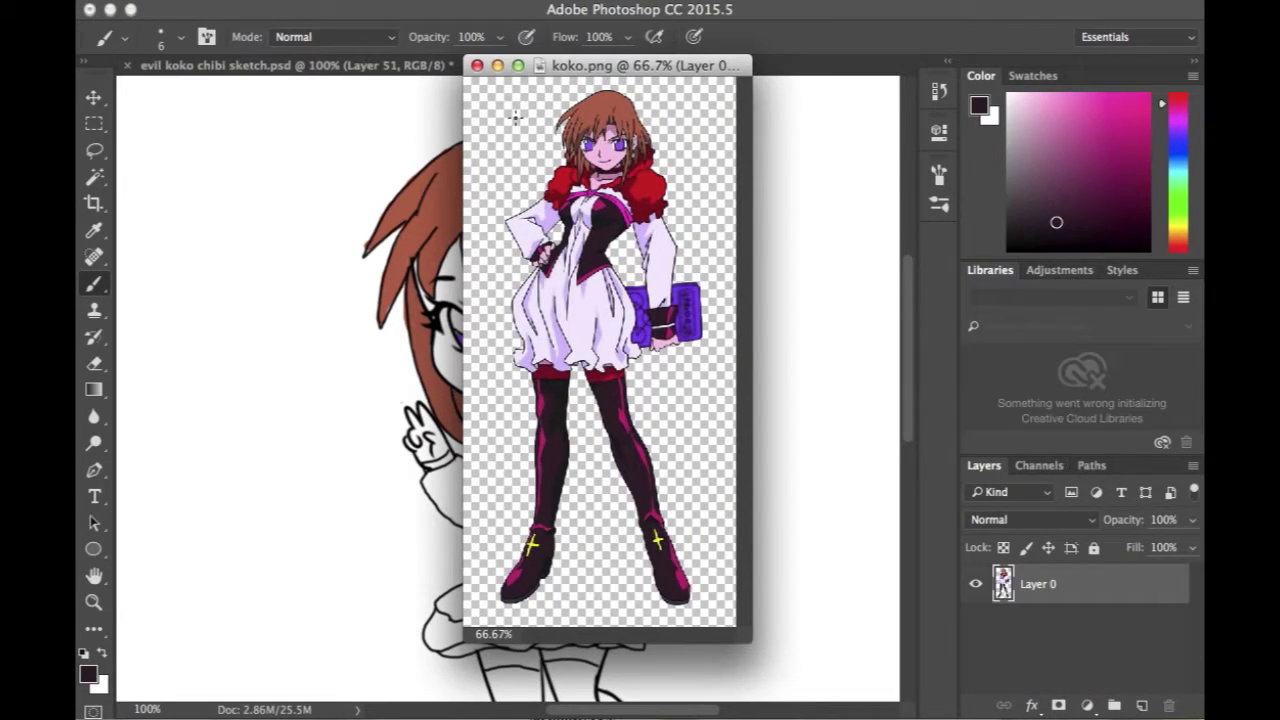
{"action": "left_click", "coordinate": [94, 230]}
{"action": "left_click", "coordinate": [586, 273]}
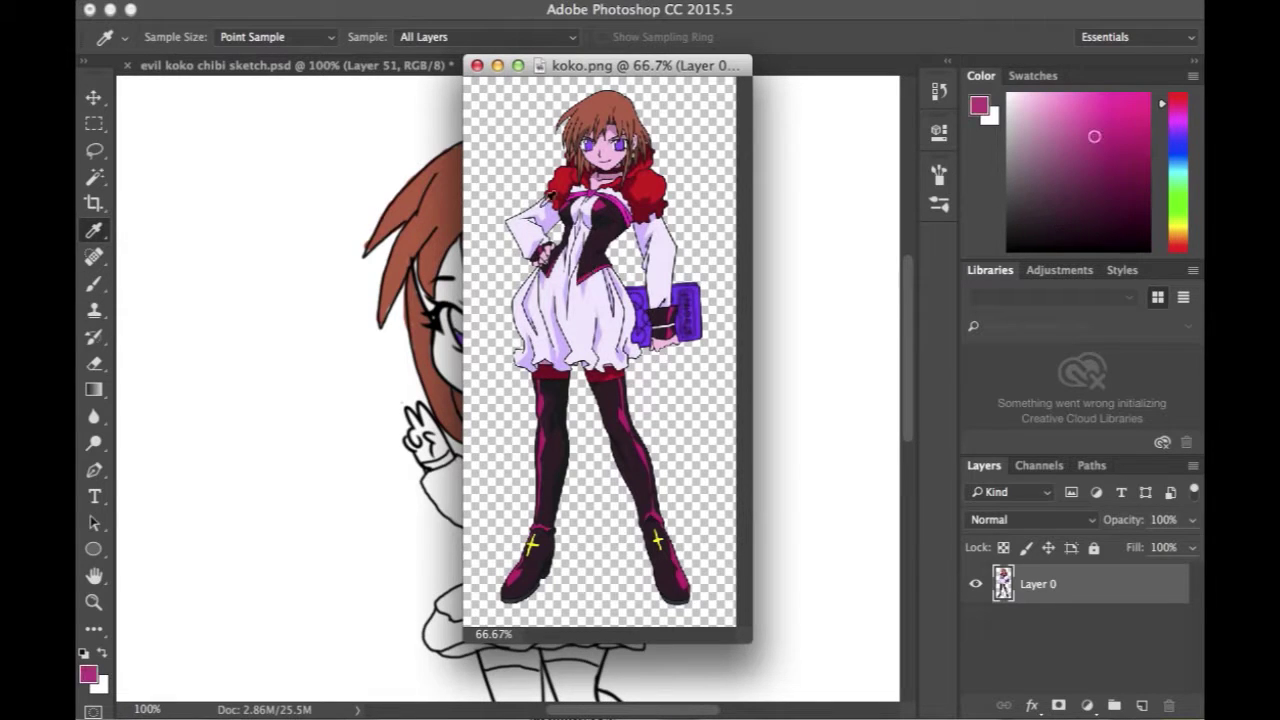
{"action": "left_click", "coordinate": [477, 65]}
{"action": "key", "text": "b"}
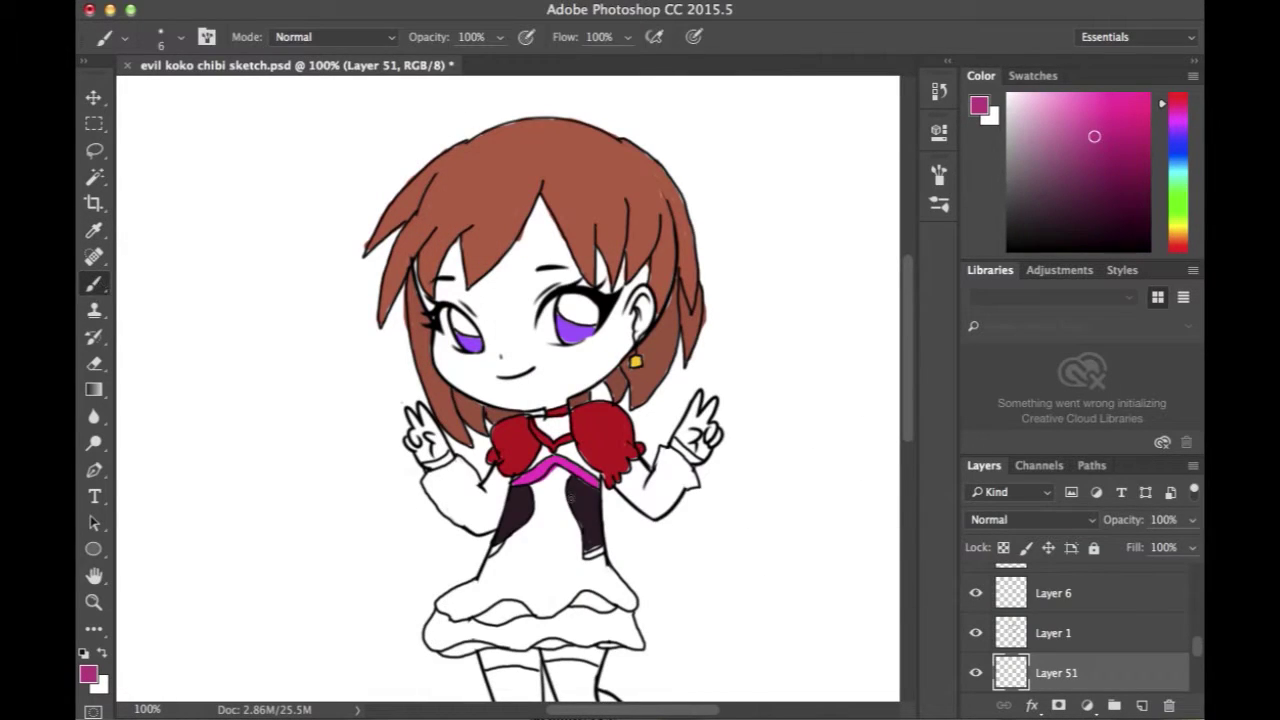
{"action": "left_click", "coordinate": [1141, 705]}
{"action": "left_click_drag", "start_coordinate": [582, 558], "coordinate": [602, 550]}
- Add a new layer above the Background, sample the dark cuff color from koko.png, and paint both wrist cuffs
{"action": "left_click_drag", "start_coordinate": [1198, 643], "coordinate": [1198, 682]}
{"action": "left_click", "coordinate": [1060, 673]}
{"action": "left_click", "coordinate": [1141, 705]}
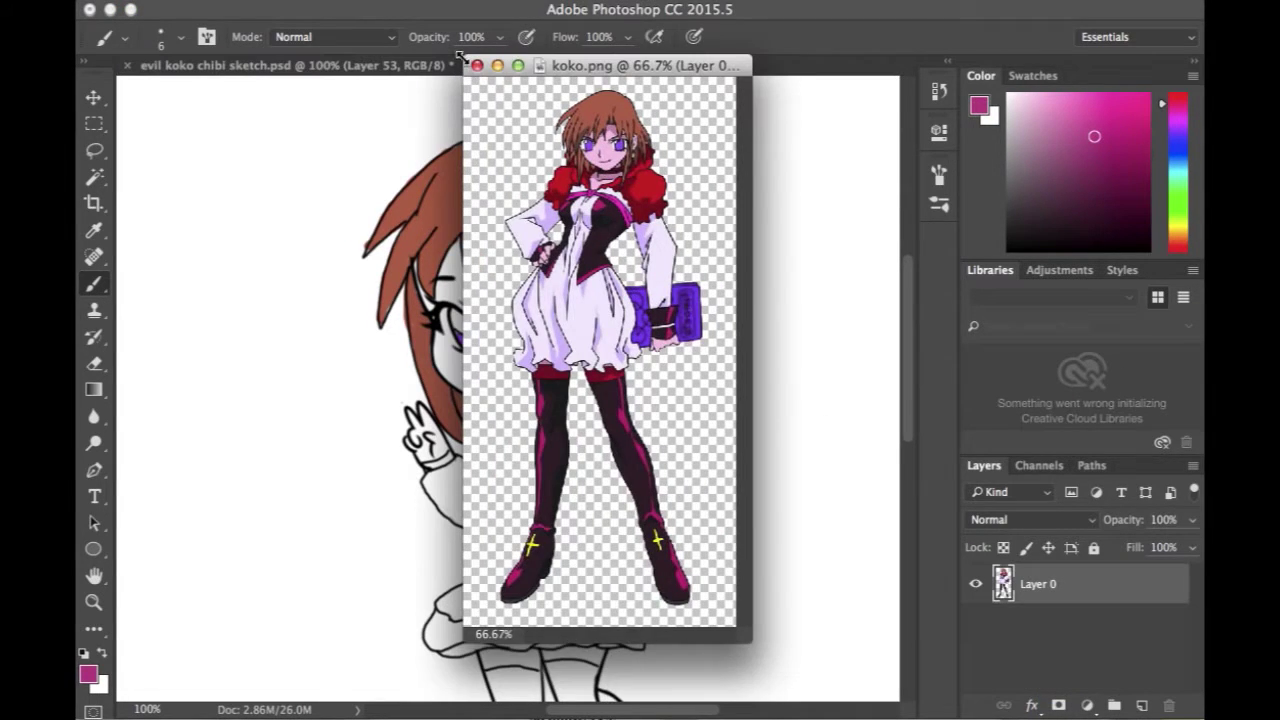
{"action": "left_click", "coordinate": [497, 66]}
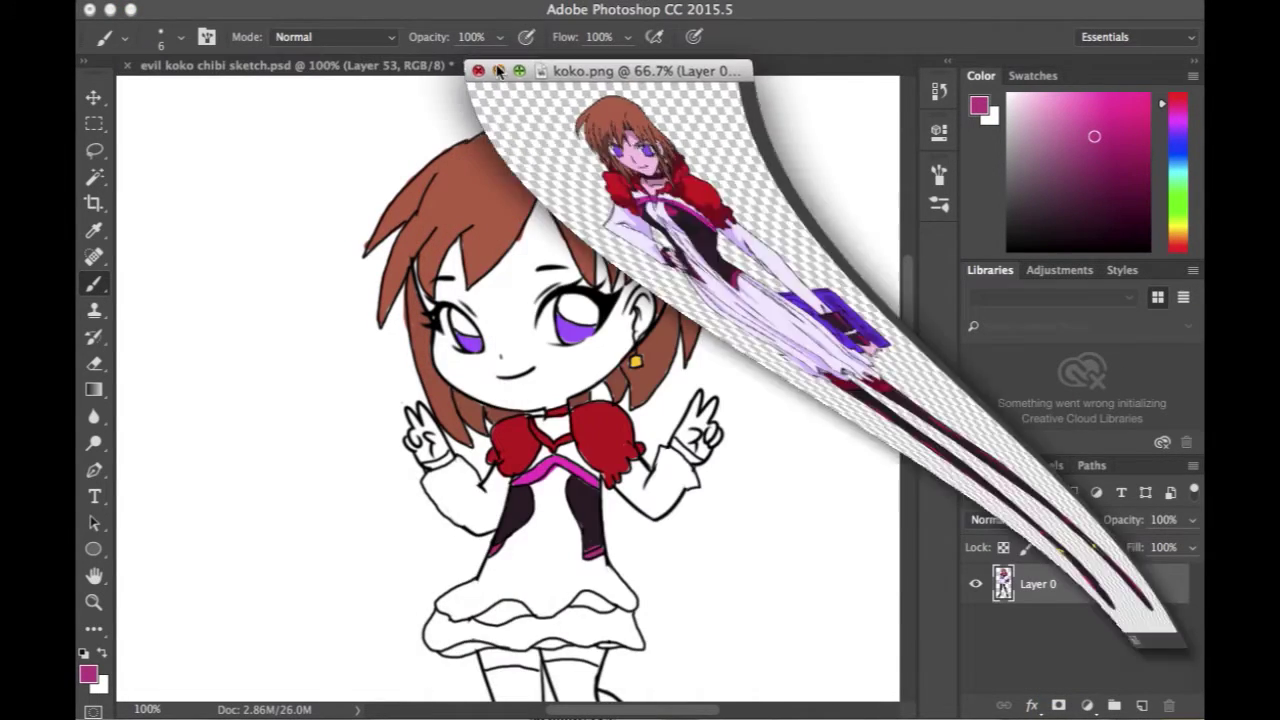
{"action": "left_click", "coordinate": [1171, 705]}
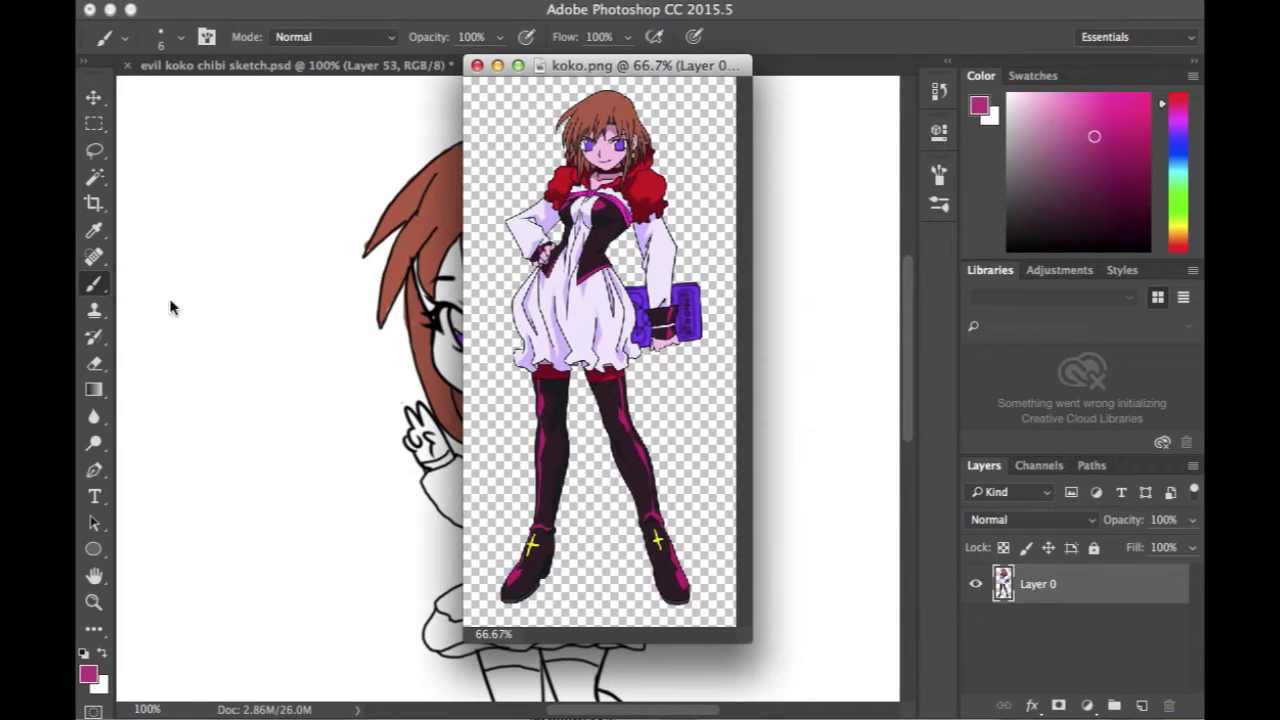
{"action": "left_click", "coordinate": [94, 230]}
{"action": "left_click", "coordinate": [663, 317]}
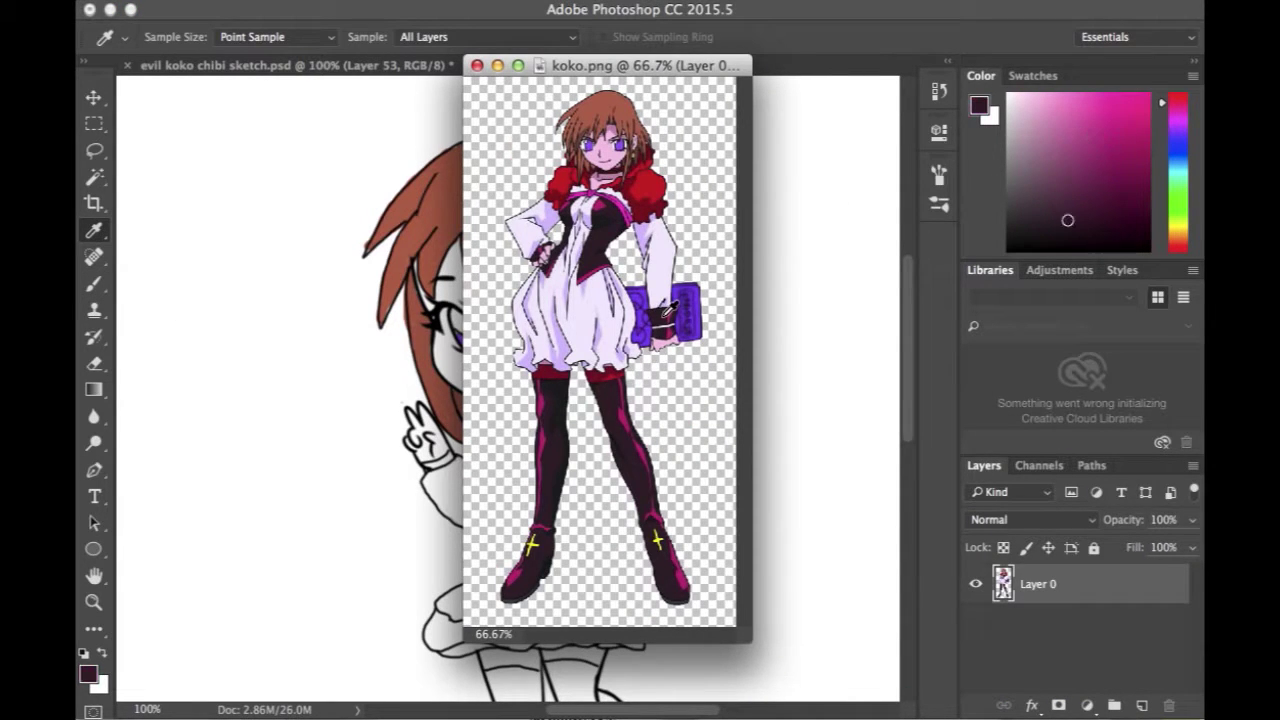
{"action": "left_click", "coordinate": [498, 66]}
{"action": "key", "text": "b"}
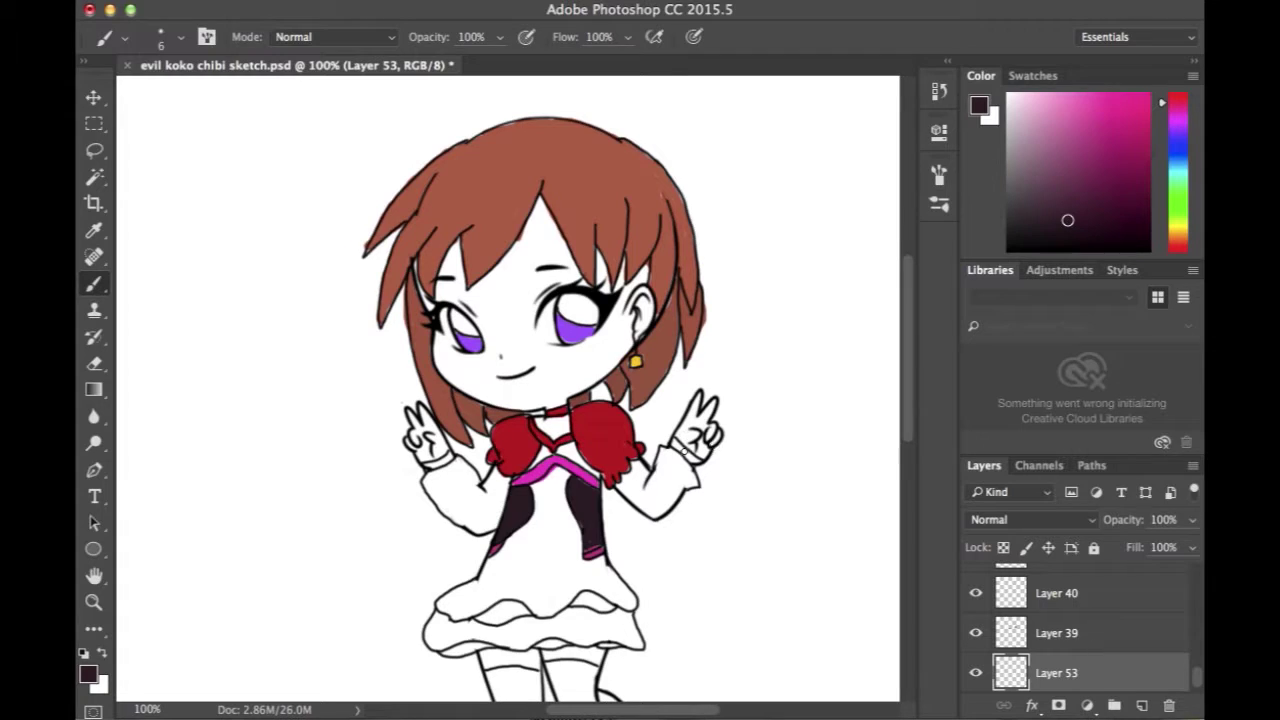
{"action": "left_click_drag", "start_coordinate": [673, 443], "coordinate": [687, 453]}
{"action": "left_click_drag", "start_coordinate": [425, 468], "coordinate": [447, 458]}
- Add another new layer directly above the Background and sample the pale lavender dress color from koko.png
{"action": "left_click_drag", "start_coordinate": [913, 399], "coordinate": [914, 443]}
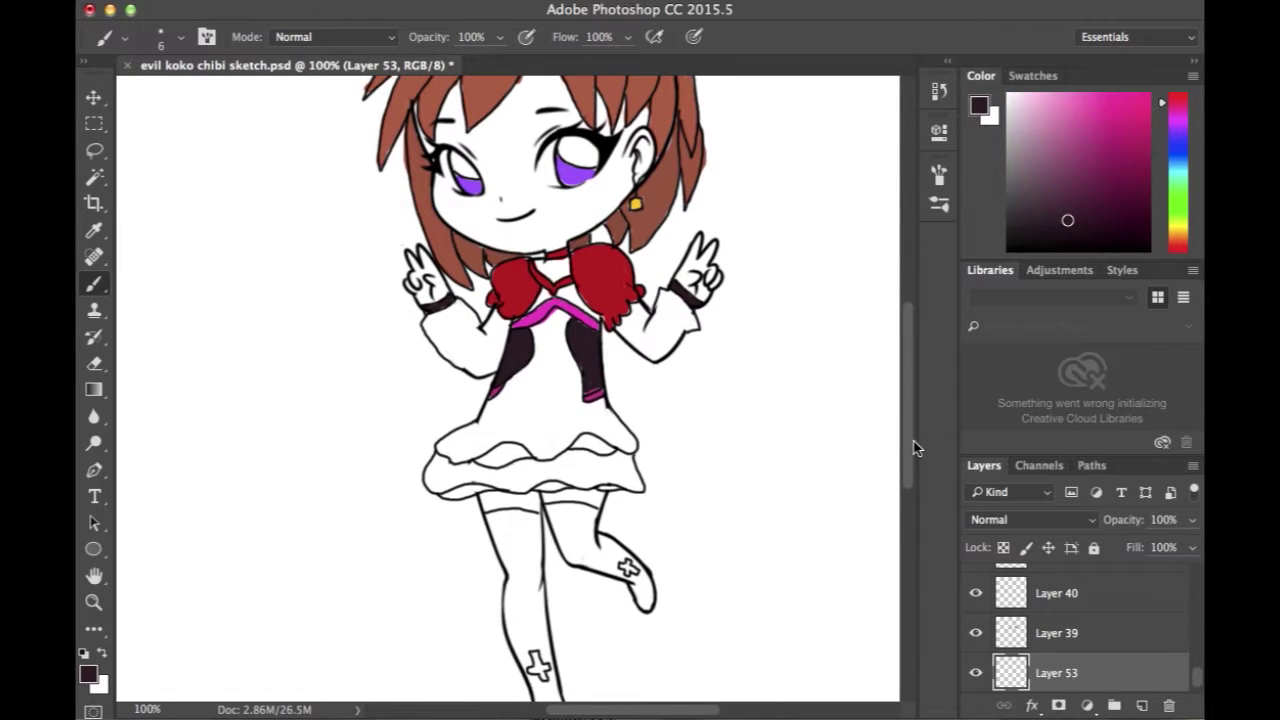
{"action": "left_click_drag", "start_coordinate": [1197, 679], "coordinate": [1197, 687]}
{"action": "left_click", "coordinate": [1126, 680]}
{"action": "left_click", "coordinate": [1142, 706]}
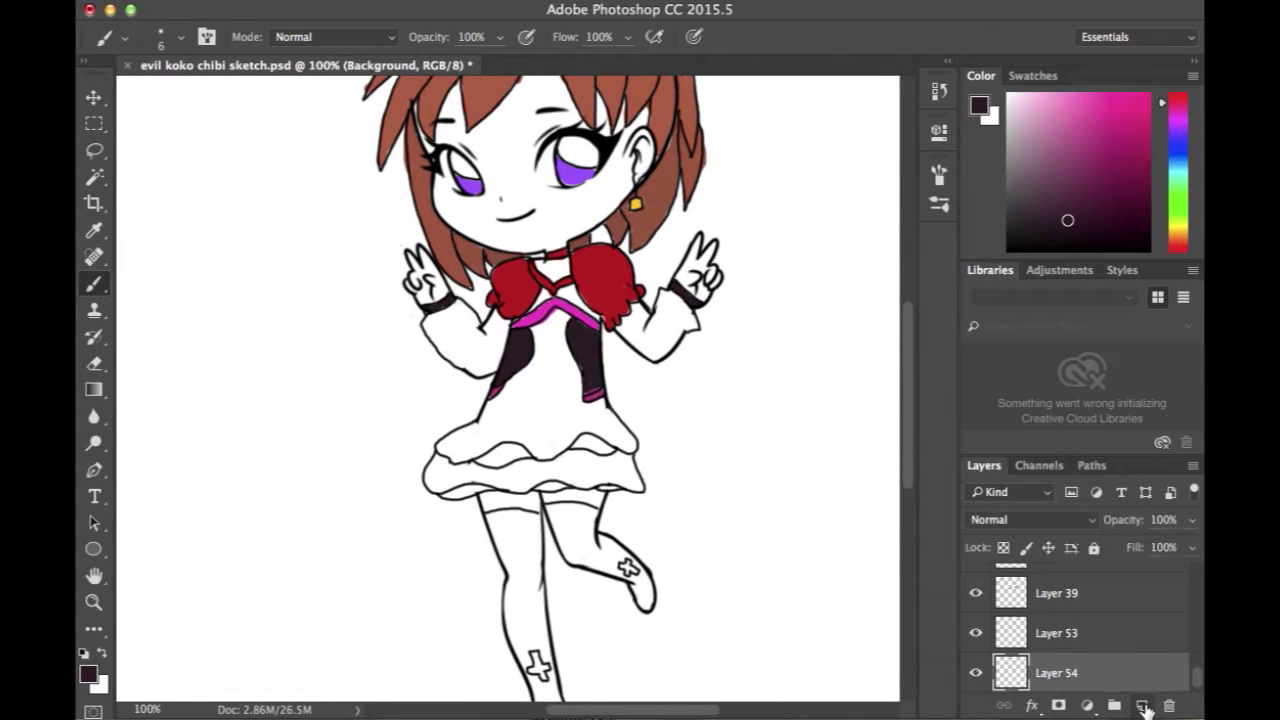
{"action": "left_click", "coordinate": [88, 673]}
{"action": "left_click", "coordinate": [886, 203]}
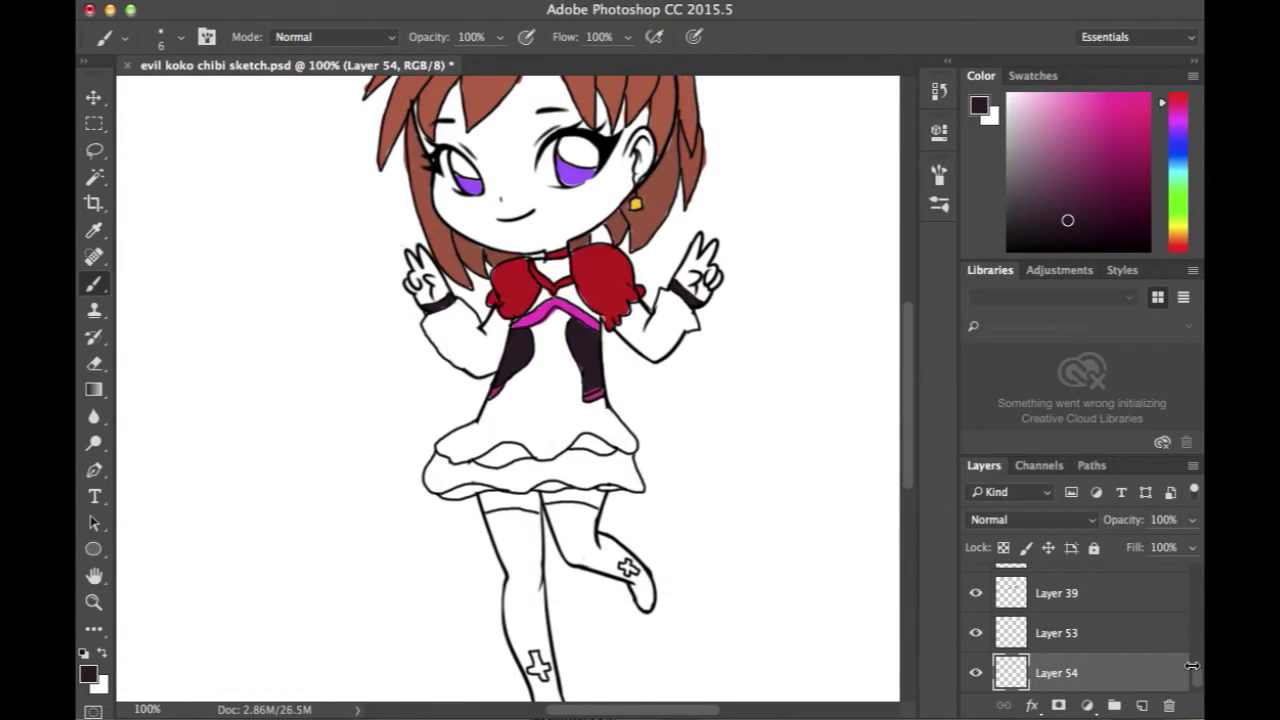
{"action": "left_click", "coordinate": [1146, 697]}
{"action": "left_click", "coordinate": [94, 230]}
{"action": "left_click", "coordinate": [592, 292]}
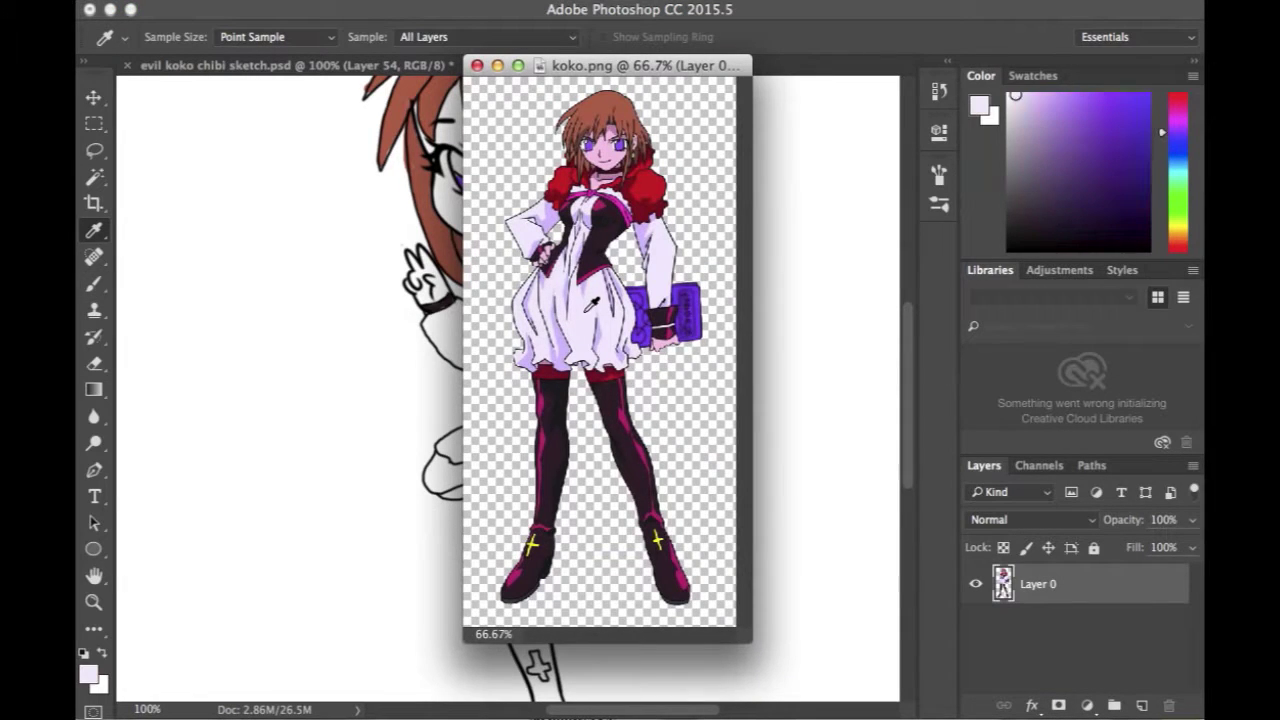
{"action": "left_click", "coordinate": [477, 65]}
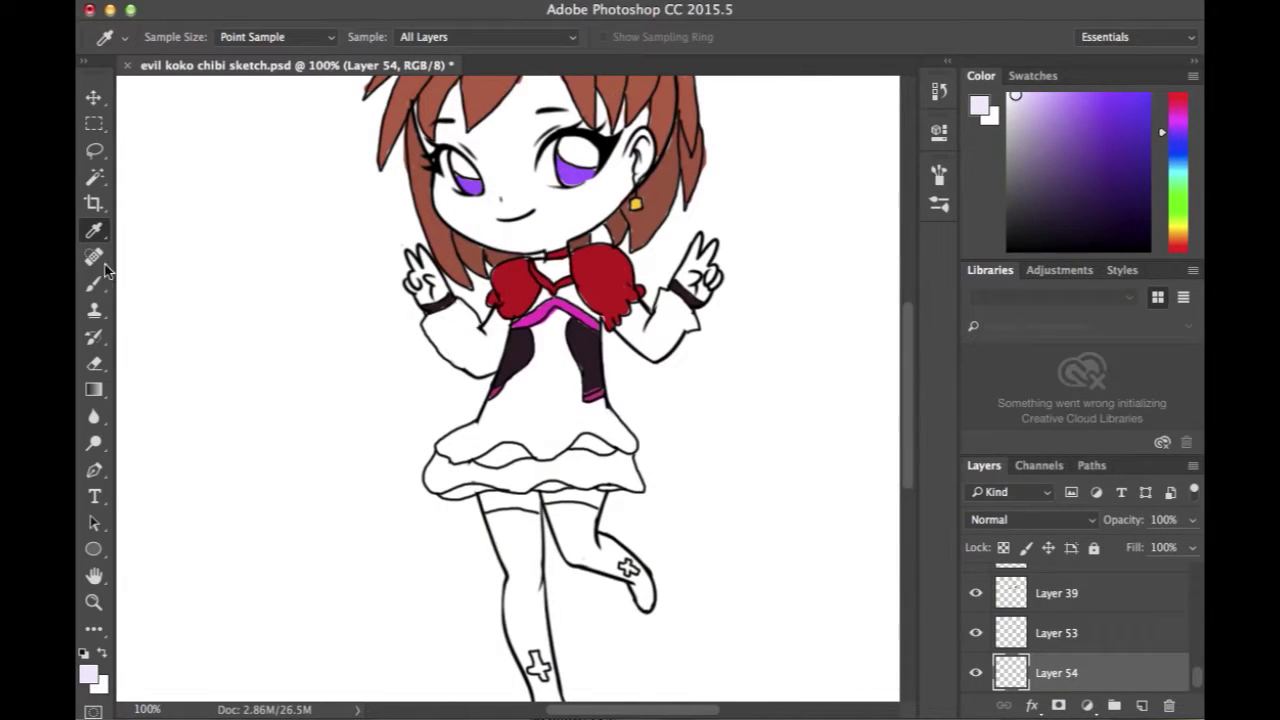
- Paint both long sleeves pale lavender with the 6 px brush, checking the outfit in koko.png
{"action": "left_click", "coordinate": [96, 283]}
{"action": "mouse_move", "coordinate": [458, 304]}
{"action": "left_mouse_down"}
{"action": "mouse_move", "coordinate": [451, 360]}
{"action": "mouse_move", "coordinate": [491, 372]}
{"action": "mouse_move", "coordinate": [505, 324]}
{"action": "mouse_move", "coordinate": [495, 309]}
{"action": "mouse_move", "coordinate": [482, 332]}
{"action": "mouse_move", "coordinate": [494, 331]}
{"action": "mouse_move", "coordinate": [450, 325]}
{"action": "mouse_move", "coordinate": [462, 318]}
{"action": "mouse_move", "coordinate": [428, 327]}
{"action": "mouse_move", "coordinate": [462, 363]}
{"action": "mouse_move", "coordinate": [485, 367]}
{"action": "mouse_move", "coordinate": [495, 346]}
{"action": "mouse_move", "coordinate": [497, 359]}
{"action": "mouse_move", "coordinate": [487, 367]}
{"action": "mouse_move", "coordinate": [442, 339]}
{"action": "mouse_move", "coordinate": [476, 362]}
{"action": "mouse_move", "coordinate": [490, 346]}
{"action": "mouse_move", "coordinate": [466, 323]}
{"action": "mouse_move", "coordinate": [472, 332]}
{"action": "mouse_move", "coordinate": [451, 331]}
{"action": "mouse_move", "coordinate": [494, 347]}
{"action": "left_mouse_up"}
{"action": "left_click", "coordinate": [1120, 714]}
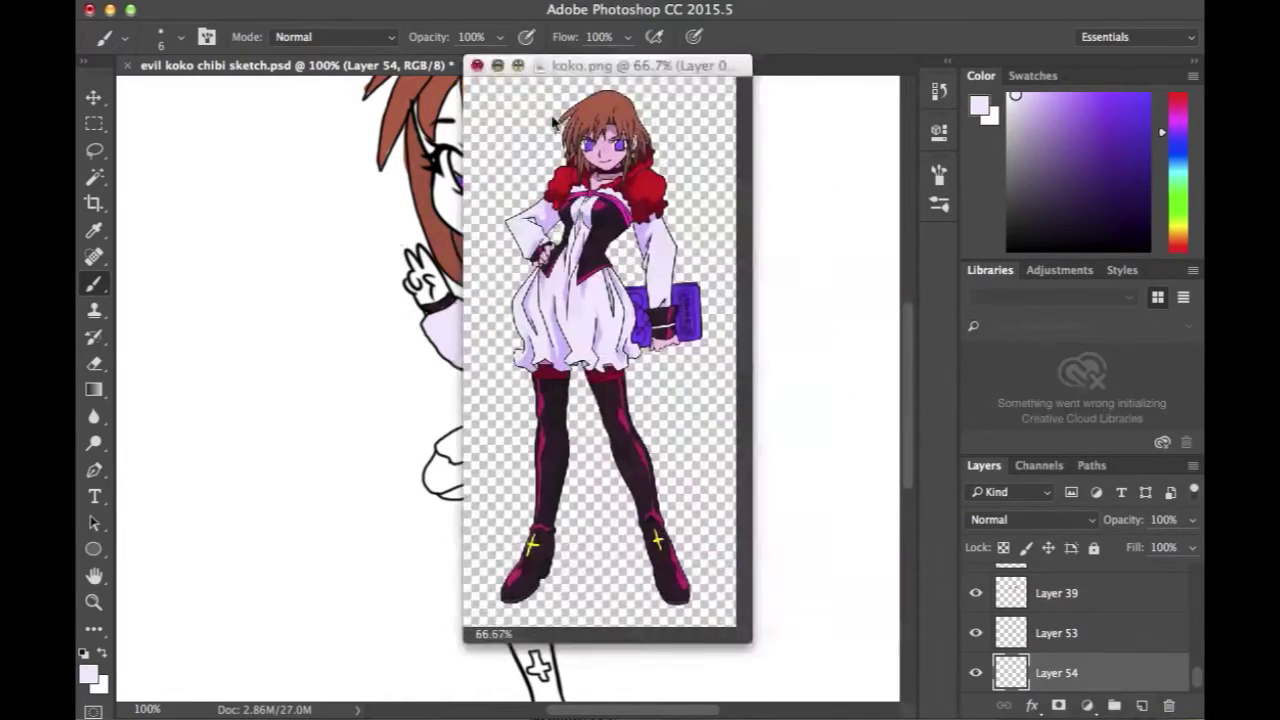
{"action": "left_click", "coordinate": [498, 66]}
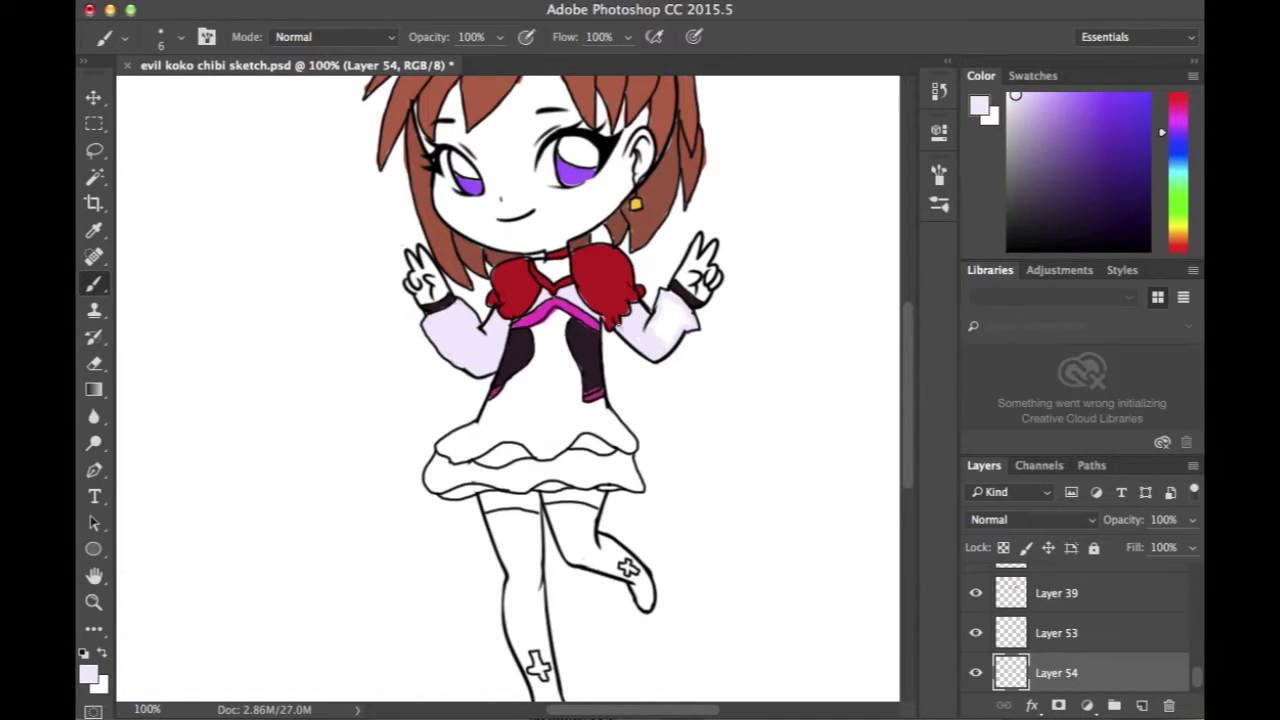
{"action": "mouse_move", "coordinate": [672, 343]}
{"action": "left_mouse_down"}
{"action": "mouse_move", "coordinate": [676, 309]}
{"action": "mouse_move", "coordinate": [687, 322]}
{"action": "mouse_move", "coordinate": [665, 325]}
{"action": "left_mouse_up"}
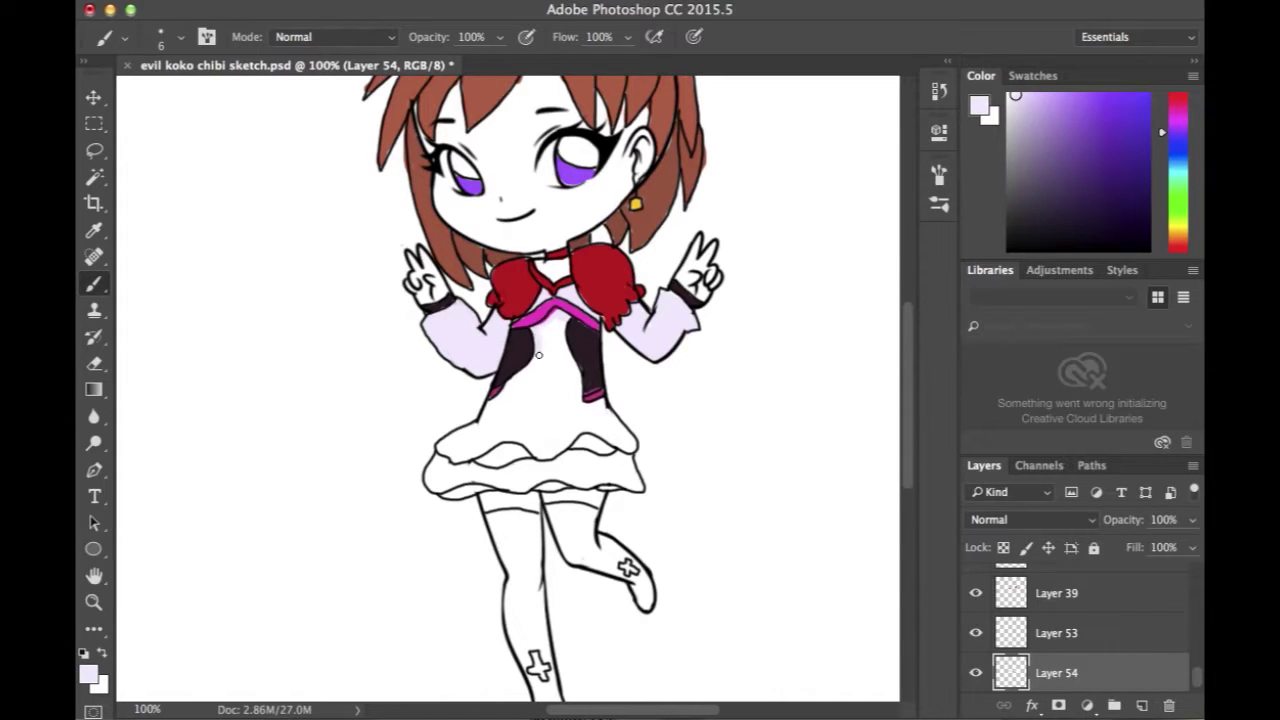
- Fill the center of the bodice and the upper skirt tier with pale lavender
{"action": "mouse_move", "coordinate": [506, 389]}
{"action": "left_mouse_down"}
{"action": "mouse_move", "coordinate": [482, 425]}
{"action": "mouse_move", "coordinate": [440, 449]}
{"action": "mouse_move", "coordinate": [463, 459]}
{"action": "mouse_move", "coordinate": [496, 443]}
{"action": "mouse_move", "coordinate": [462, 455]}
{"action": "mouse_move", "coordinate": [489, 429]}
{"action": "left_mouse_up"}
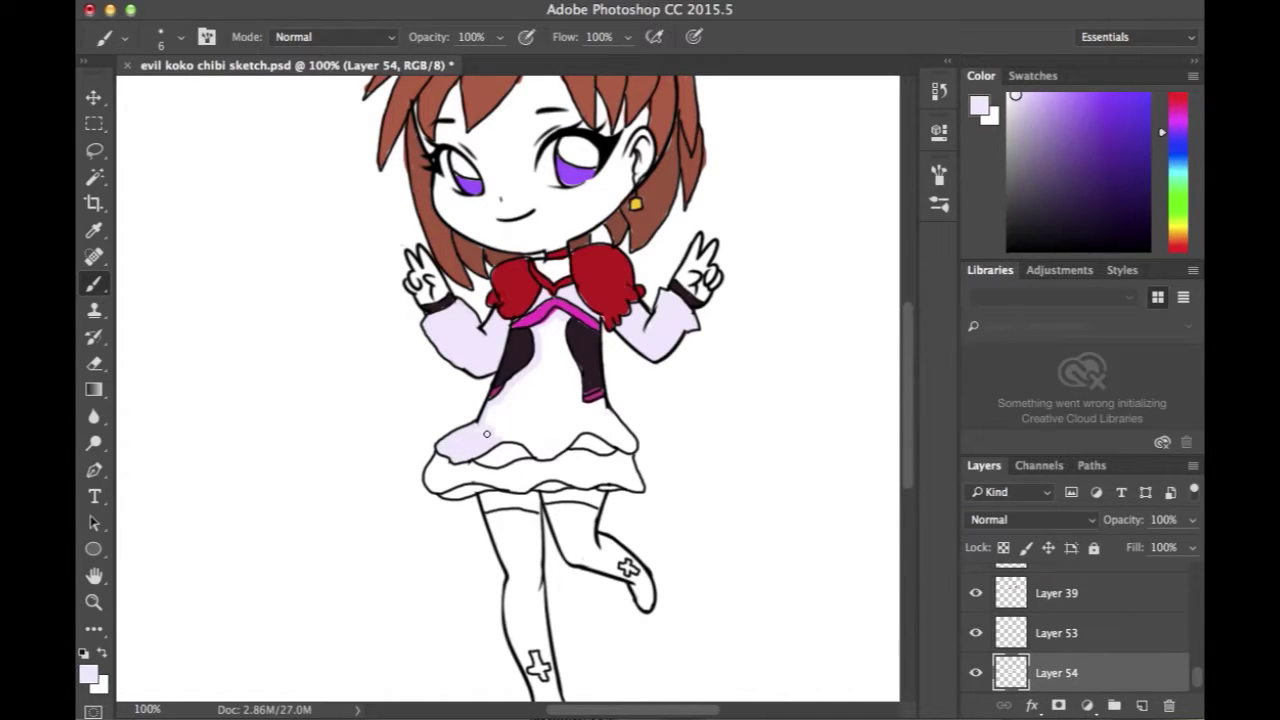
{"action": "mouse_move", "coordinate": [567, 317]}
{"action": "left_mouse_down"}
{"action": "mouse_move", "coordinate": [583, 407]}
{"action": "mouse_move", "coordinate": [606, 403]}
{"action": "mouse_move", "coordinate": [587, 408]}
{"action": "mouse_move", "coordinate": [607, 406]}
{"action": "mouse_move", "coordinate": [632, 448]}
{"action": "mouse_move", "coordinate": [595, 430]}
{"action": "mouse_move", "coordinate": [538, 456]}
{"action": "mouse_move", "coordinate": [493, 437]}
{"action": "left_mouse_up"}
{"action": "mouse_move", "coordinate": [600, 412]}
{"action": "left_mouse_down"}
{"action": "mouse_move", "coordinate": [626, 444]}
{"action": "mouse_move", "coordinate": [602, 410]}
{"action": "mouse_move", "coordinate": [550, 449]}
{"action": "mouse_move", "coordinate": [494, 429]}
{"action": "mouse_move", "coordinate": [494, 404]}
{"action": "mouse_move", "coordinate": [497, 425]}
{"action": "mouse_move", "coordinate": [511, 416]}
{"action": "mouse_move", "coordinate": [549, 443]}
{"action": "mouse_move", "coordinate": [583, 413]}
{"action": "left_mouse_up"}
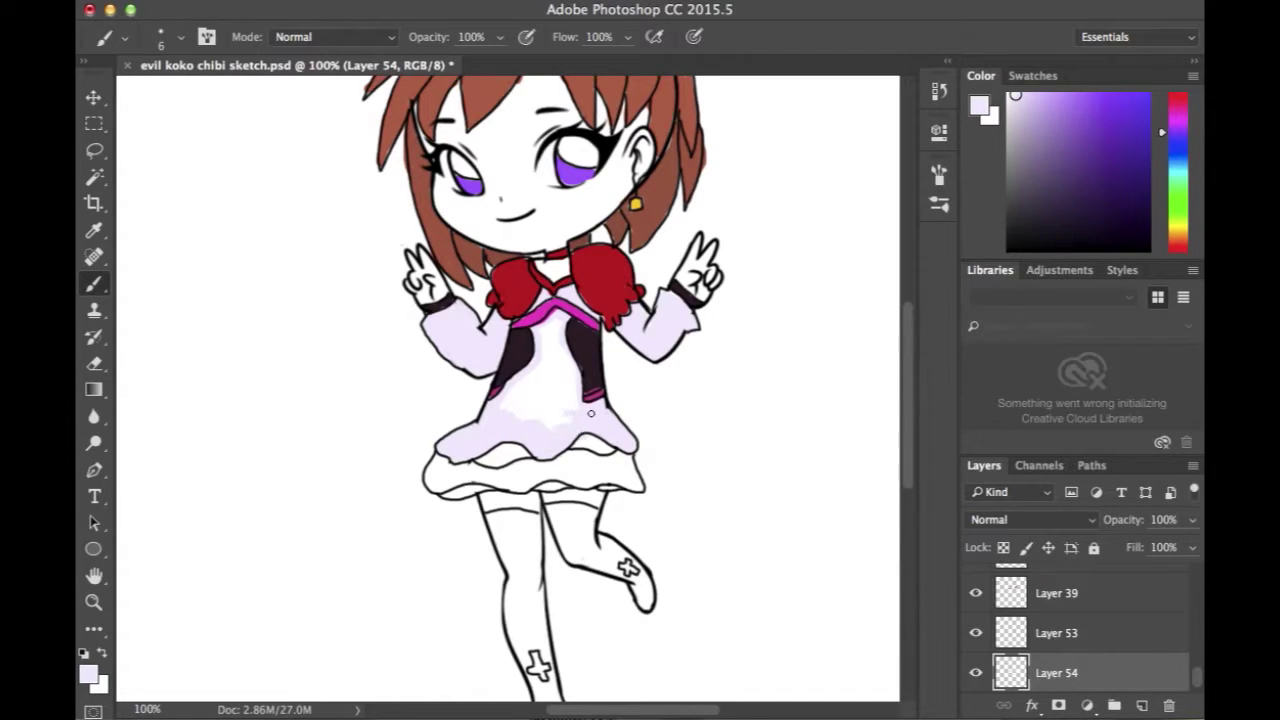
{"action": "mouse_move", "coordinate": [559, 324]}
{"action": "left_mouse_down"}
{"action": "mouse_move", "coordinate": [576, 395]}
{"action": "mouse_move", "coordinate": [557, 431]}
{"action": "mouse_move", "coordinate": [498, 401]}
{"action": "left_mouse_up"}
{"action": "mouse_move", "coordinate": [556, 328]}
{"action": "left_mouse_down"}
{"action": "mouse_move", "coordinate": [502, 412]}
{"action": "mouse_move", "coordinate": [532, 404]}
{"action": "left_mouse_up"}
{"action": "mouse_move", "coordinate": [558, 347]}
{"action": "left_mouse_down"}
{"action": "mouse_move", "coordinate": [533, 377]}
{"action": "mouse_move", "coordinate": [572, 404]}
{"action": "mouse_move", "coordinate": [557, 349]}
{"action": "mouse_move", "coordinate": [564, 403]}
{"action": "mouse_move", "coordinate": [543, 371]}
{"action": "mouse_move", "coordinate": [551, 396]}
{"action": "left_mouse_up"}
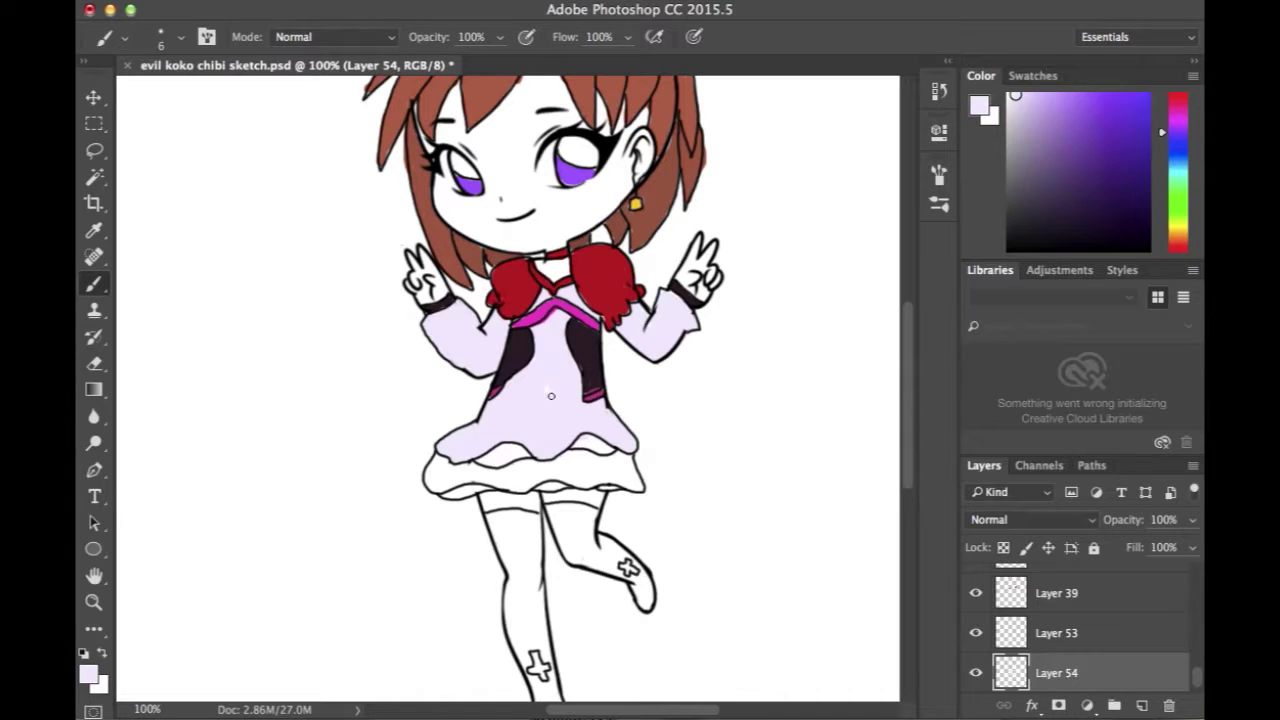
- Paint the lower skirt ruffle pale lavender on a new layer, and choose a slightly darker lavender for shading
{"action": "left_click", "coordinate": [1141, 705]}
{"action": "left_click_drag", "start_coordinate": [636, 479], "coordinate": [516, 488]}
{"action": "mouse_move", "coordinate": [428, 474]}
{"action": "left_mouse_down"}
{"action": "mouse_move", "coordinate": [444, 488]}
{"action": "mouse_move", "coordinate": [505, 484]}
{"action": "mouse_move", "coordinate": [470, 480]}
{"action": "left_mouse_up"}
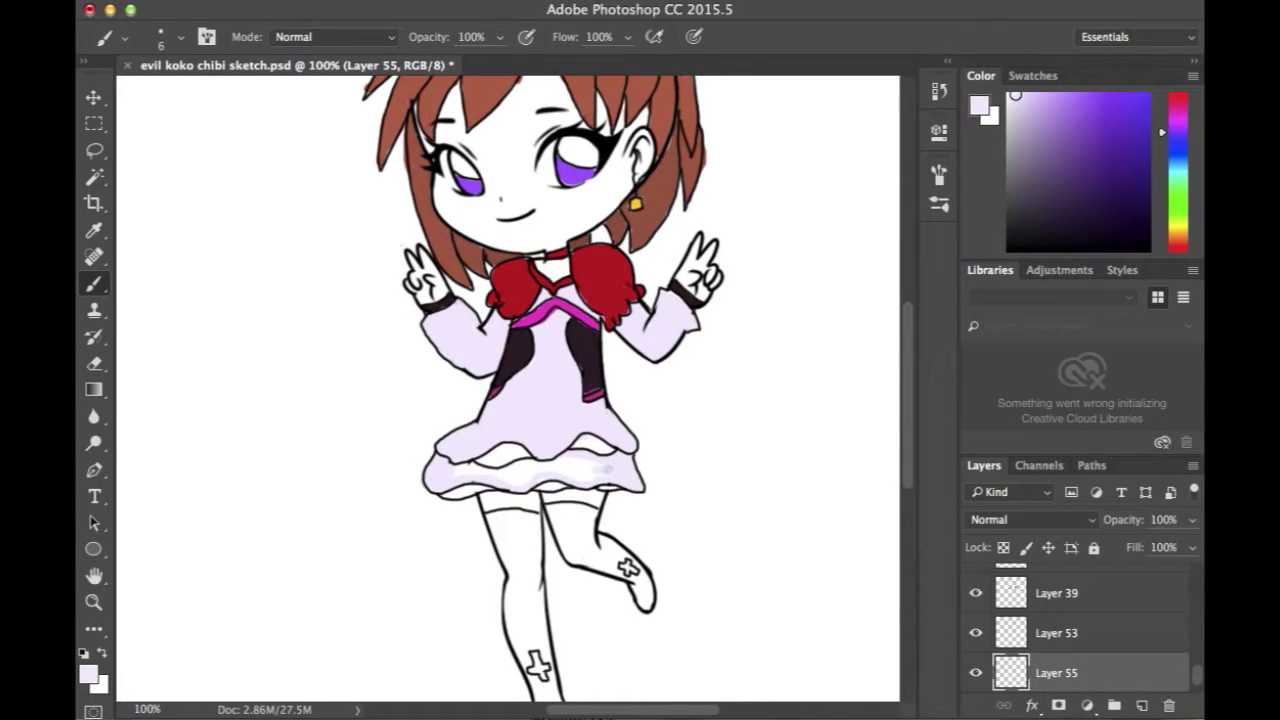
{"action": "mouse_move", "coordinate": [498, 476]}
{"action": "left_mouse_down"}
{"action": "mouse_move", "coordinate": [598, 476]}
{"action": "mouse_move", "coordinate": [546, 464]}
{"action": "left_mouse_up"}
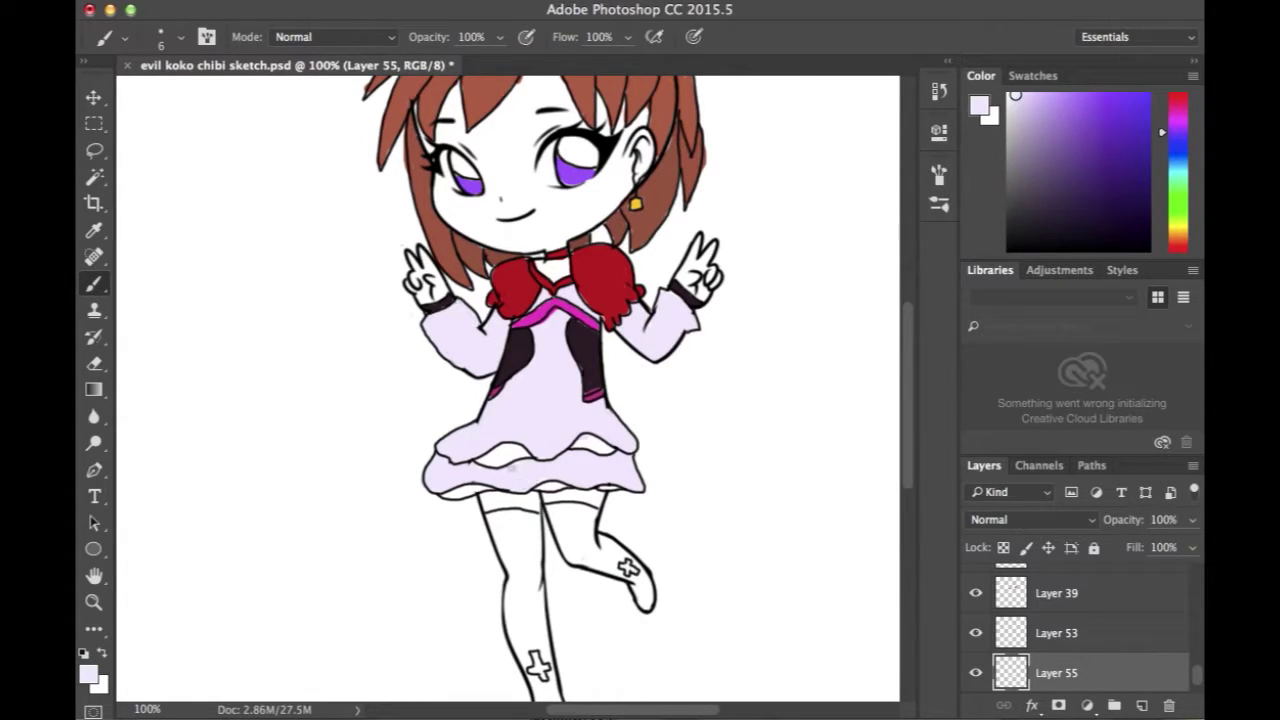
{"action": "left_click", "coordinate": [1023, 101]}
{"action": "left_click_drag", "start_coordinate": [426, 326], "coordinate": [448, 355]}
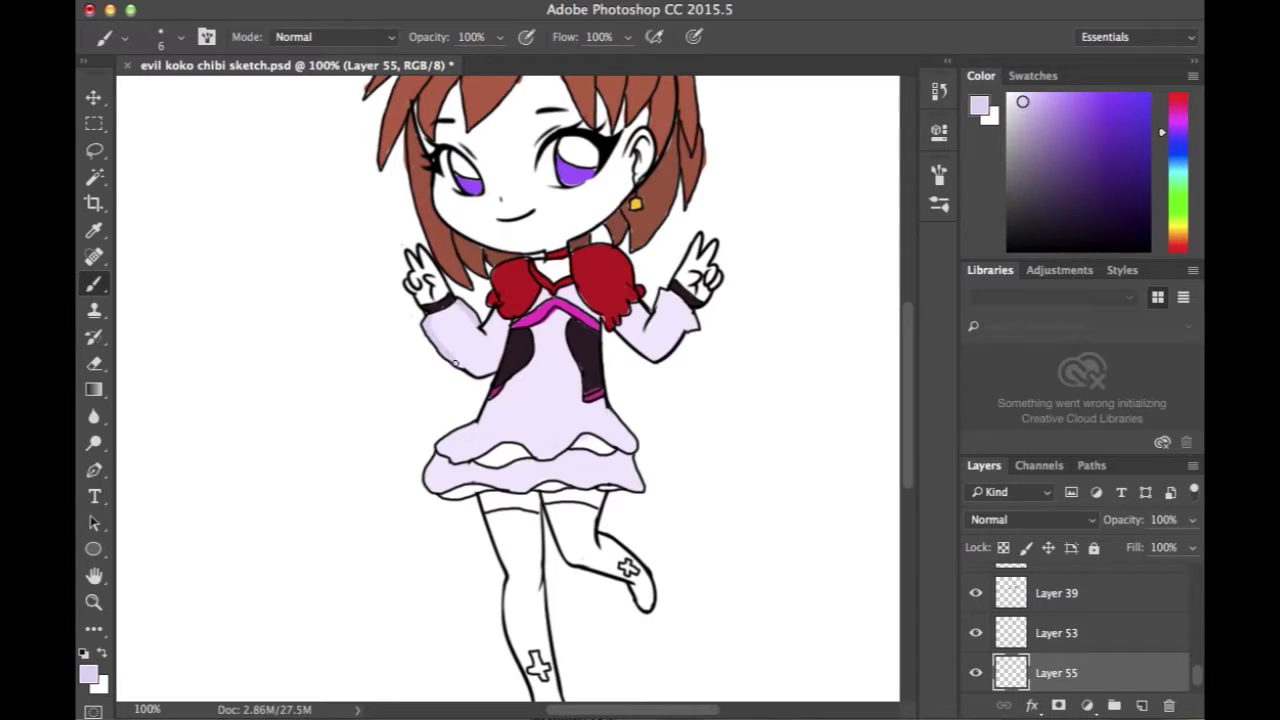
{"action": "left_click_drag", "start_coordinate": [496, 313], "coordinate": [486, 330]}
{"action": "left_click", "coordinate": [975, 673]}
{"action": "left_click", "coordinate": [975, 673]}
{"action": "left_click", "coordinate": [936, 96]}
{"action": "left_click", "coordinate": [826, 124]}
{"action": "left_click", "coordinate": [834, 100]}
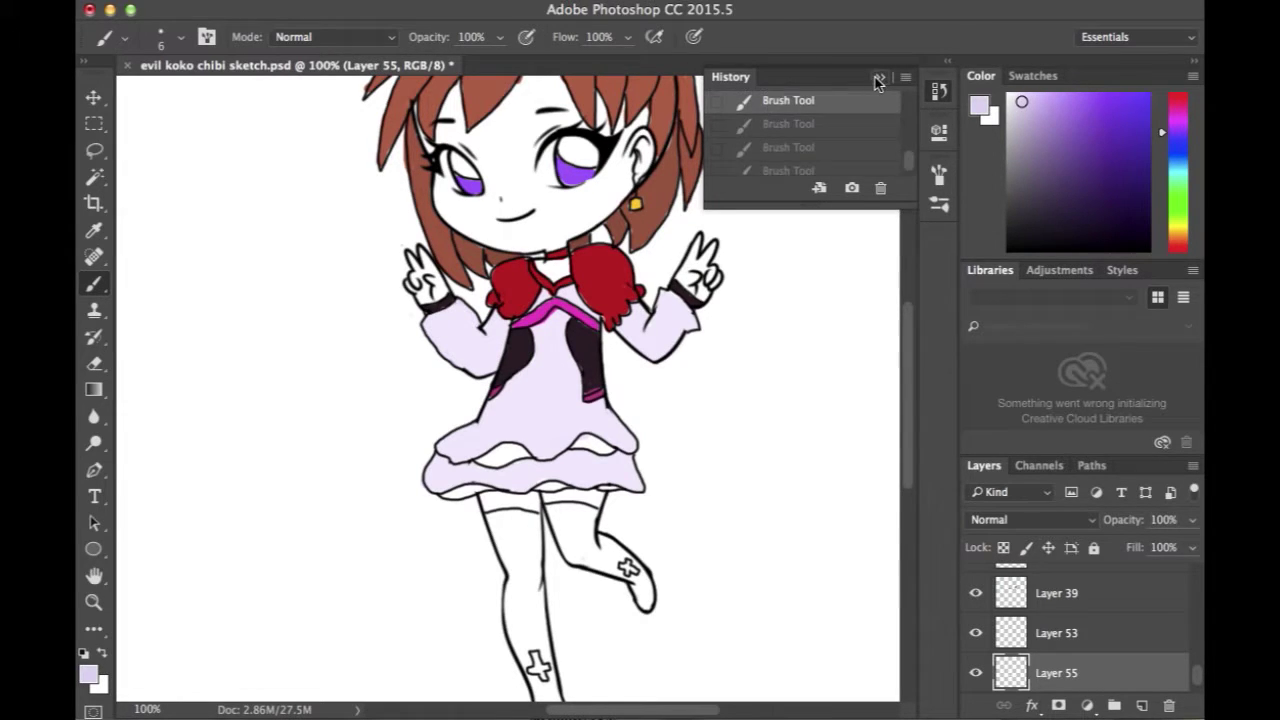
{"action": "left_click", "coordinate": [878, 78]}
- Add a new layer above Layer 55 and shade the edges of both sleeves with the darker lavender
{"action": "left_click", "coordinate": [1141, 705]}
{"action": "left_click_drag", "start_coordinate": [427, 325], "coordinate": [476, 371]}
{"action": "mouse_move", "coordinate": [460, 305]}
{"action": "left_mouse_down"}
{"action": "mouse_move", "coordinate": [486, 332]}
{"action": "mouse_move", "coordinate": [497, 312]}
{"action": "left_mouse_up"}
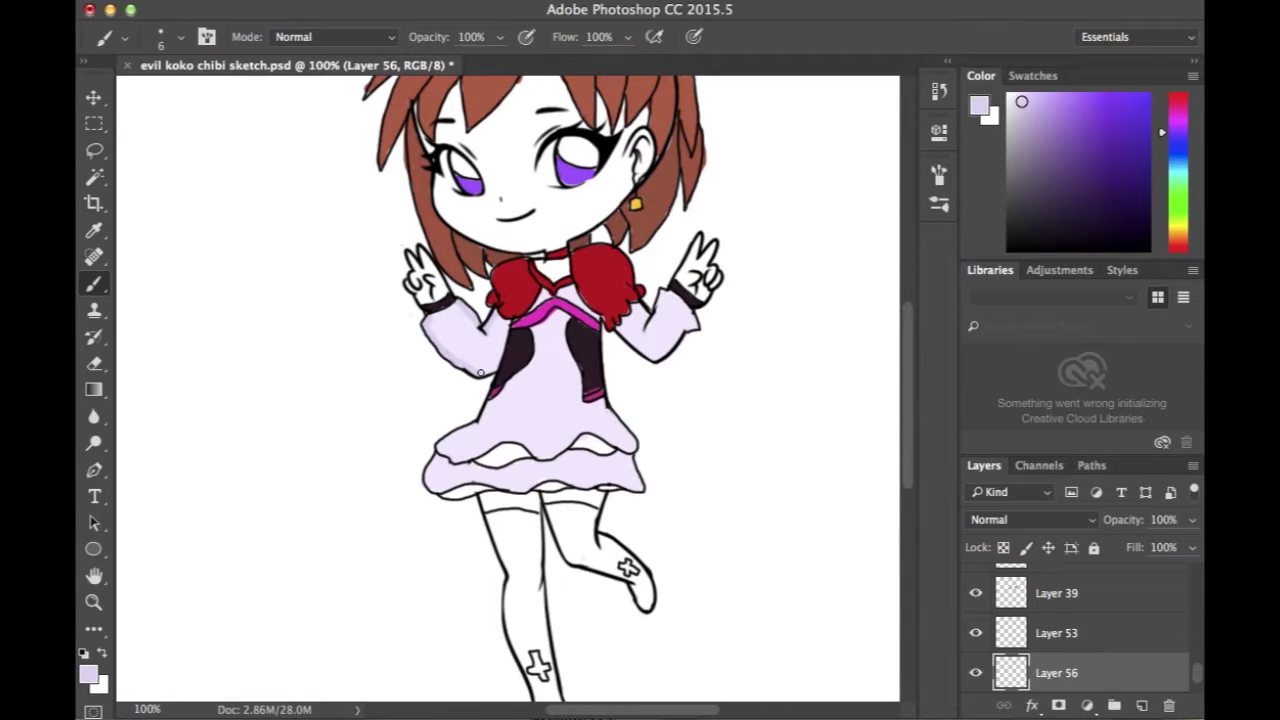
{"action": "mouse_move", "coordinate": [667, 295]}
{"action": "left_mouse_down"}
{"action": "mouse_move", "coordinate": [649, 325]}
{"action": "mouse_move", "coordinate": [656, 360]}
{"action": "left_mouse_up"}
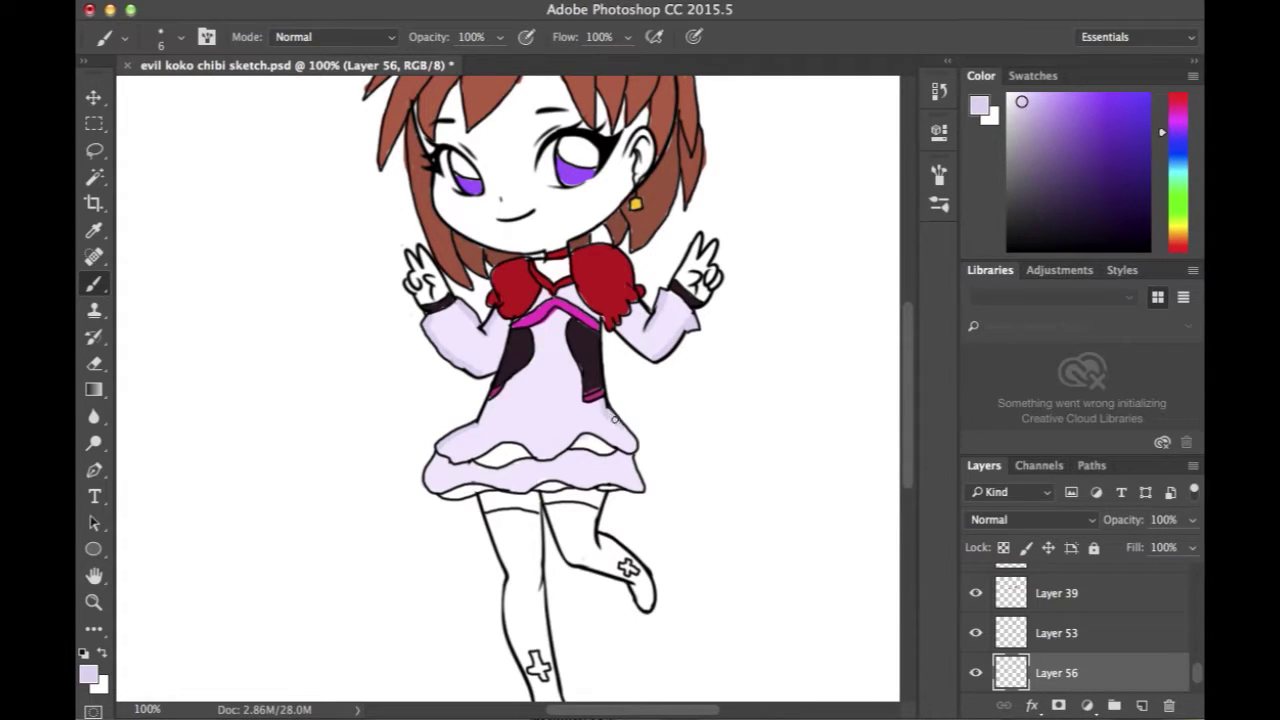
- Shade the sides and wavy hems of both skirt tiers with the darker lavender, undoing a stray stroke
{"action": "left_click_drag", "start_coordinate": [480, 440], "coordinate": [505, 390]}
{"action": "key", "text": "super+z"}
{"action": "left_click_drag", "start_coordinate": [438, 455], "coordinate": [430, 484]}
{"action": "left_click_drag", "start_coordinate": [633, 456], "coordinate": [626, 486]}
{"action": "mouse_move", "coordinate": [436, 462]}
{"action": "left_mouse_down"}
{"action": "mouse_move", "coordinate": [437, 489]}
{"action": "mouse_move", "coordinate": [621, 481]}
{"action": "left_mouse_up"}
{"action": "mouse_move", "coordinate": [464, 459]}
{"action": "left_mouse_down"}
{"action": "mouse_move", "coordinate": [514, 439]}
{"action": "mouse_move", "coordinate": [558, 453]}
{"action": "mouse_move", "coordinate": [591, 429]}
{"action": "mouse_move", "coordinate": [628, 446]}
{"action": "left_mouse_up"}
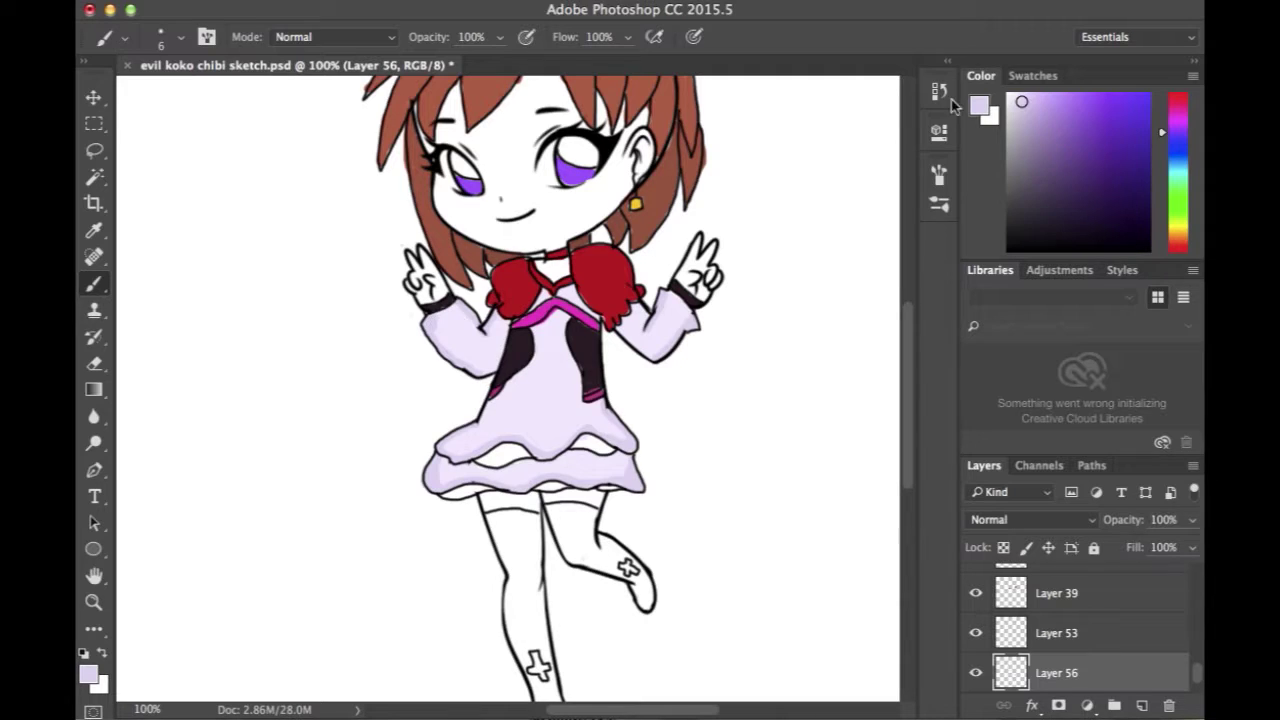
- Pick a slightly deeper lavender and add a new layer above Layer 56 for stronger shadows
{"action": "left_click", "coordinate": [1027, 110]}
{"action": "left_click", "coordinate": [1141, 705]}
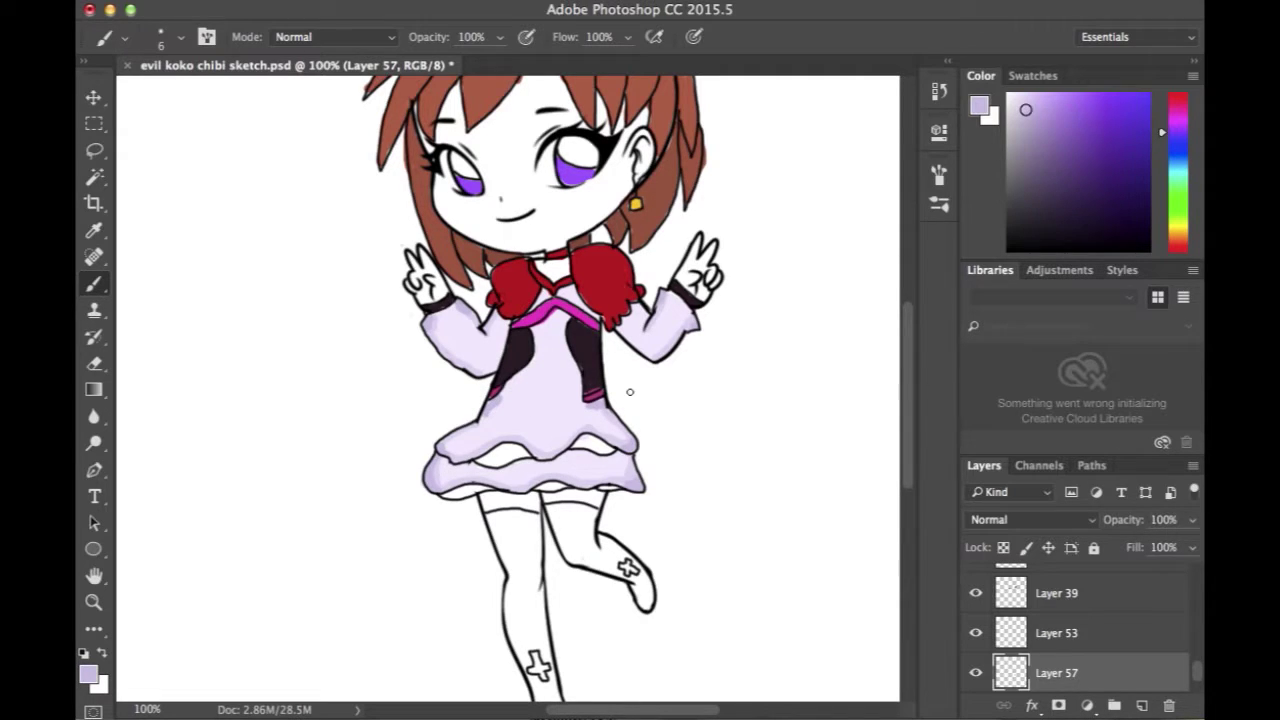
- Add a new layer, place it below Layer 56, and paint the undersides of both skirt ruffles in a deeper purple
{"action": "left_click", "coordinate": [1141, 705]}
{"action": "left_click_drag", "start_coordinate": [1035, 124], "coordinate": [1037, 110]}
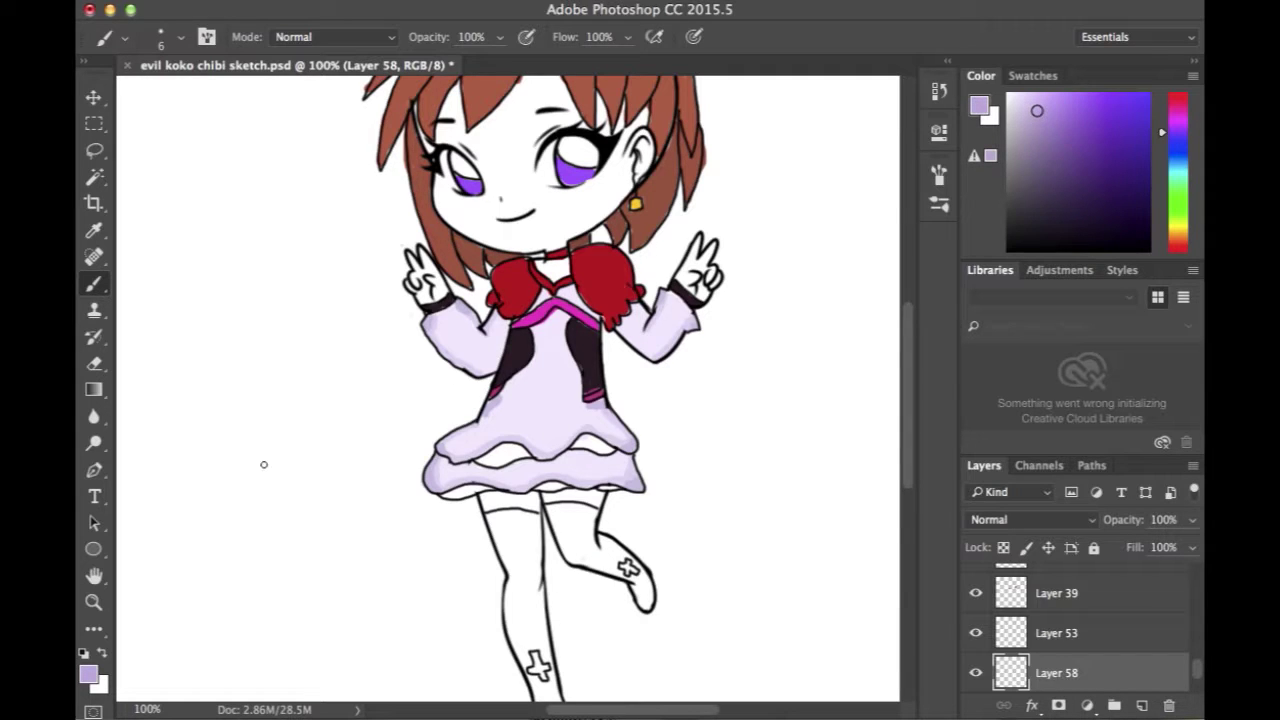
{"action": "left_click_drag", "start_coordinate": [516, 449], "coordinate": [482, 461]}
{"action": "left_click_drag", "start_coordinate": [1197, 667], "coordinate": [1197, 673]}
{"action": "scroll", "coordinate": [1197, 675], "scroll_direction": "down", "scroll_amount": 4}
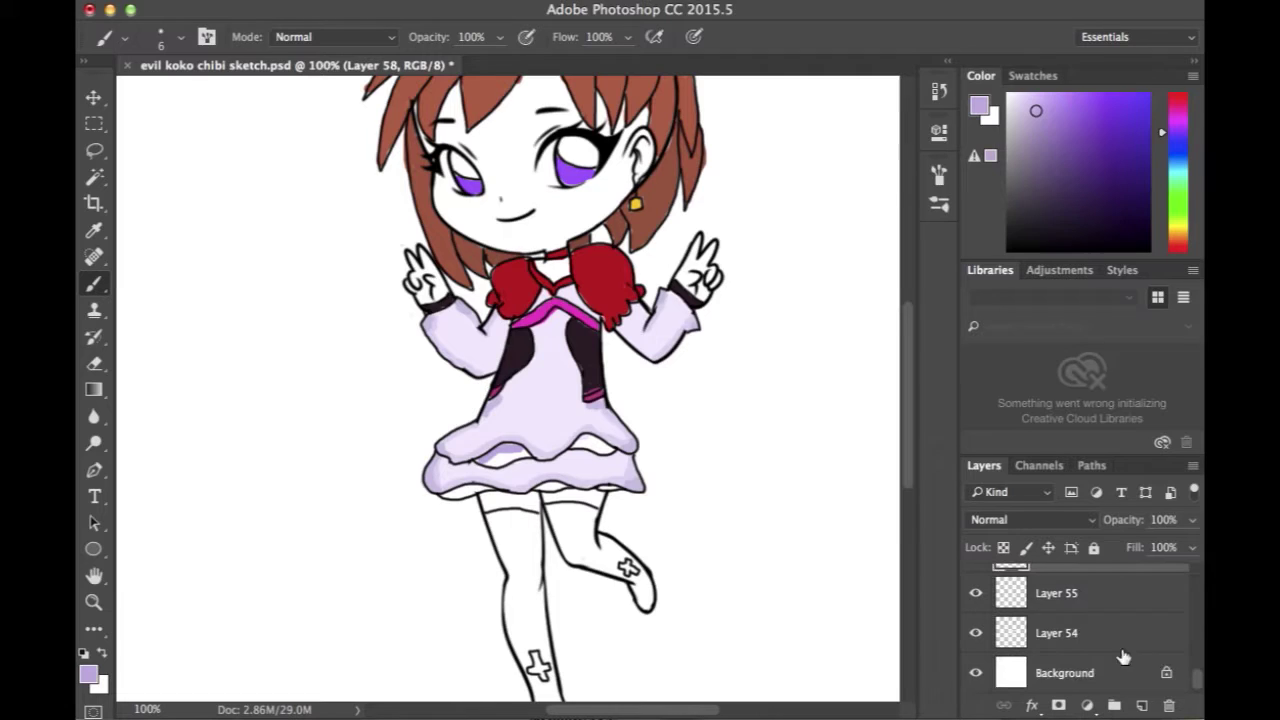
{"action": "scroll", "coordinate": [1197, 675], "scroll_direction": "up", "scroll_amount": 2}
{"action": "mouse_move", "coordinate": [482, 462]}
{"action": "left_mouse_down"}
{"action": "mouse_move", "coordinate": [525, 456]}
{"action": "mouse_move", "coordinate": [495, 455]}
{"action": "left_mouse_up"}
{"action": "mouse_move", "coordinate": [576, 444]}
{"action": "left_mouse_down"}
{"action": "mouse_move", "coordinate": [610, 441]}
{"action": "mouse_move", "coordinate": [601, 448]}
{"action": "left_mouse_up"}
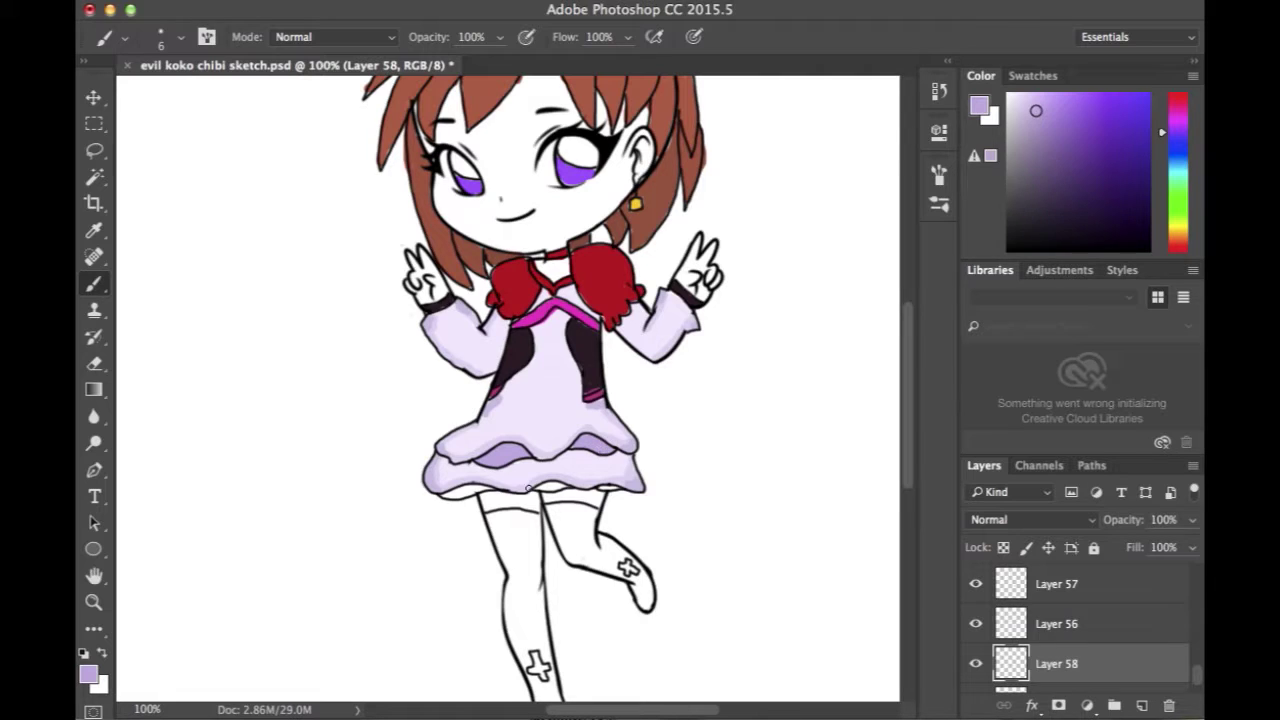
{"action": "left_click_drag", "start_coordinate": [447, 495], "coordinate": [493, 488]}
- Add a new layer above Layer 58, pick a slightly deeper lavender and deepen the shading under the skirt ruffles
{"action": "left_click", "coordinate": [1141, 705]}
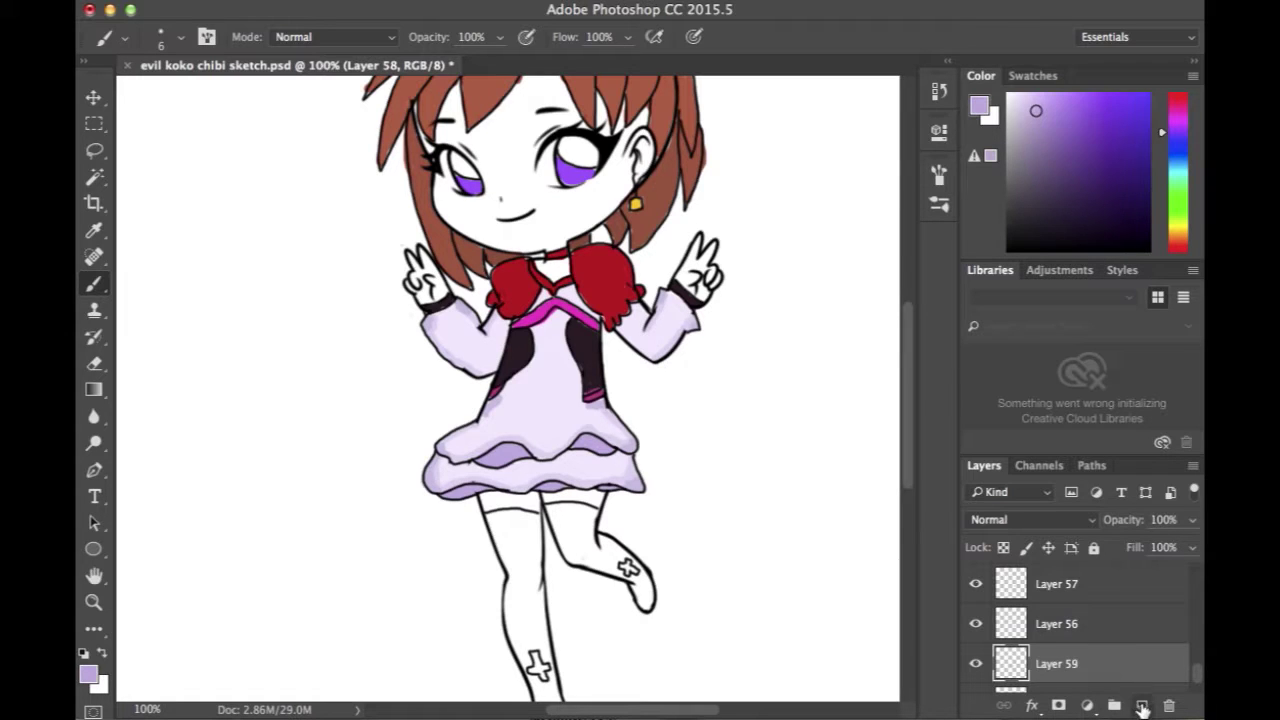
{"action": "left_click", "coordinate": [1039, 116]}
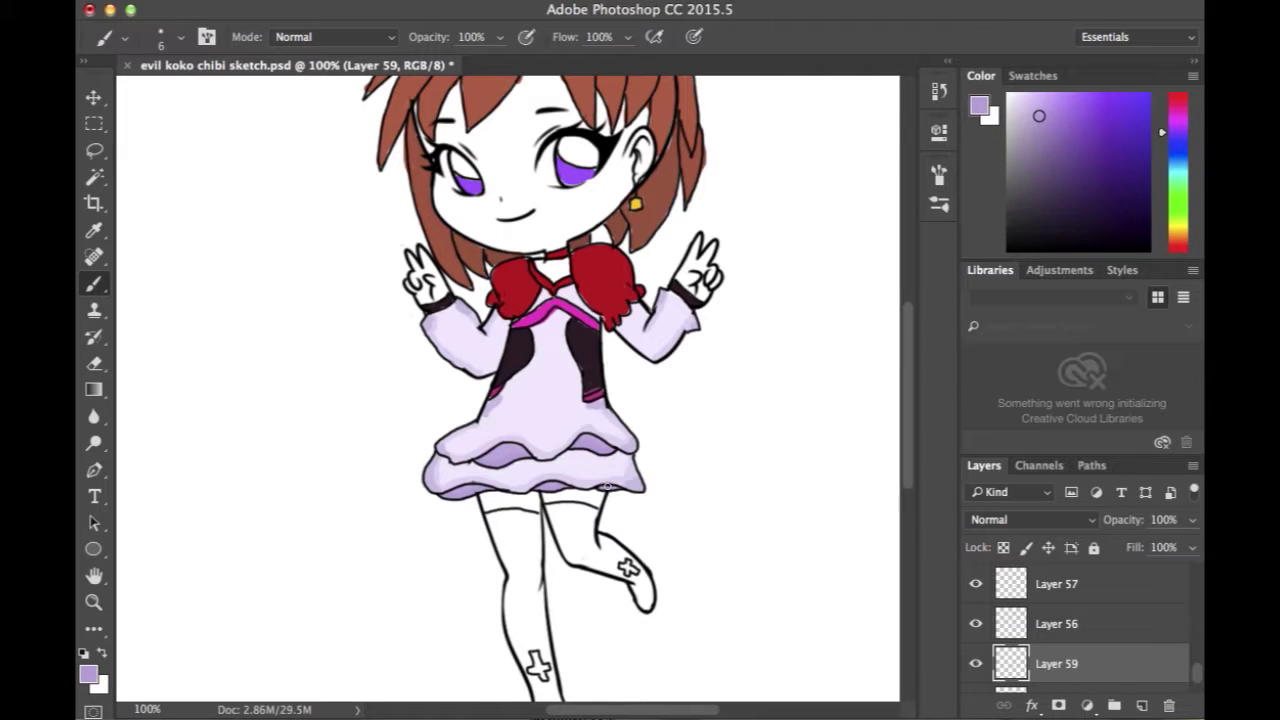
- Add a new layer directly below Layer 39 for the legwear
{"action": "scroll", "coordinate": [914, 443], "scroll_direction": "down", "scroll_amount": 3}
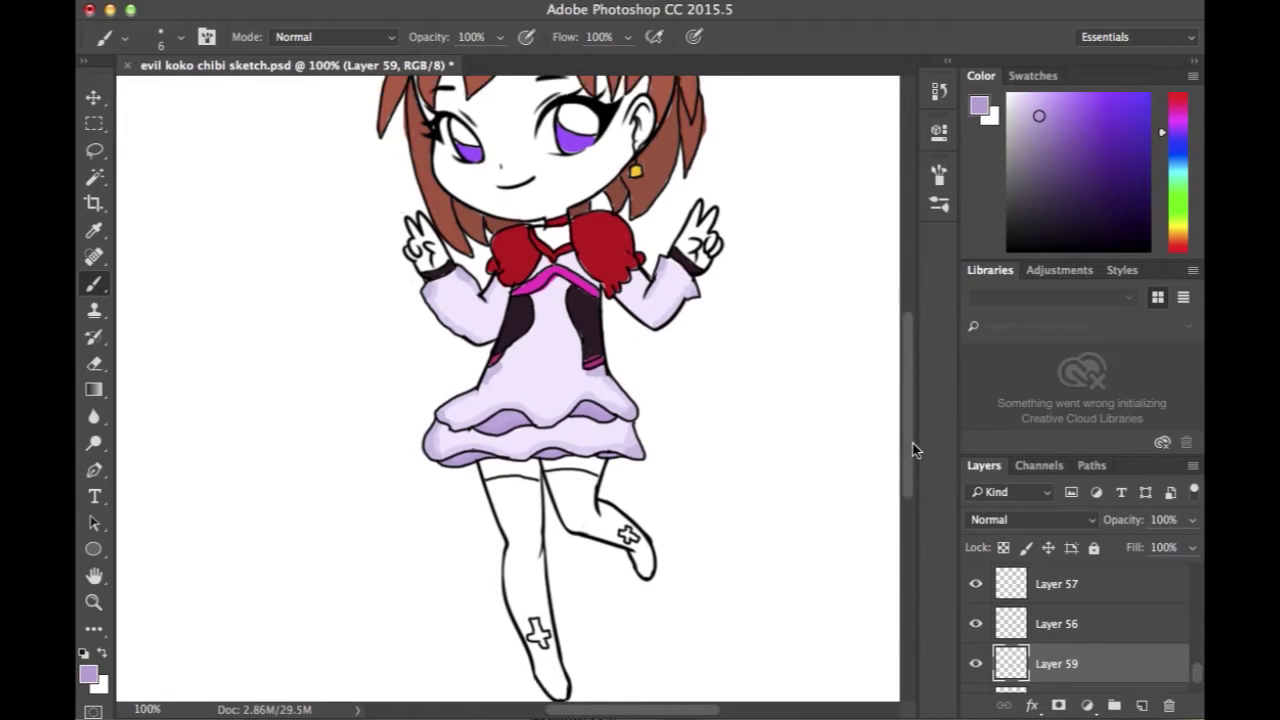
{"action": "left_click_drag", "start_coordinate": [1191, 668], "coordinate": [1194, 660]}
{"action": "left_click", "coordinate": [1084, 621]}
{"action": "left_click", "coordinate": [1113, 664]}
{"action": "left_click", "coordinate": [1086, 626]}
{"action": "left_click", "coordinate": [1140, 707]}
- Open the koko.png reference, sample the near-black of its stocking and minimize the reference again
{"action": "left_click", "coordinate": [1190, 700]}
{"action": "left_click", "coordinate": [94, 231]}
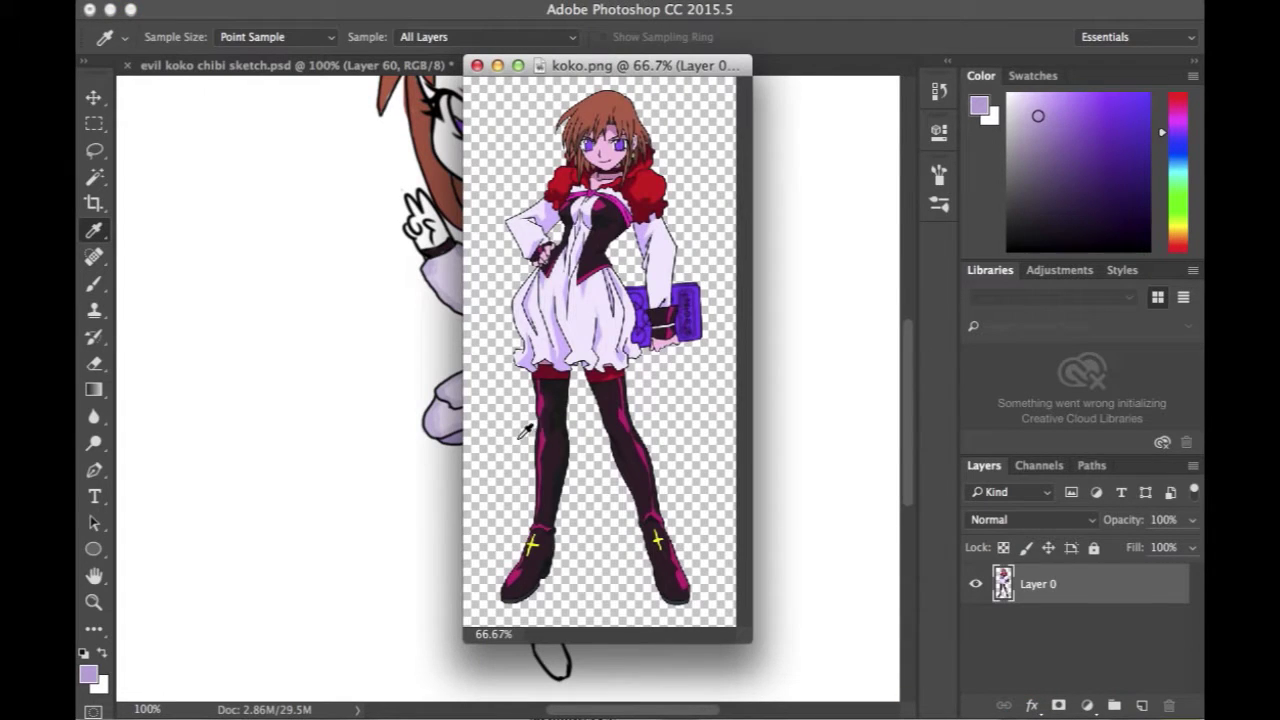
{"action": "left_click", "coordinate": [552, 443]}
{"action": "left_click", "coordinate": [550, 420]}
{"action": "left_click", "coordinate": [551, 427]}
{"action": "left_click", "coordinate": [552, 425]}
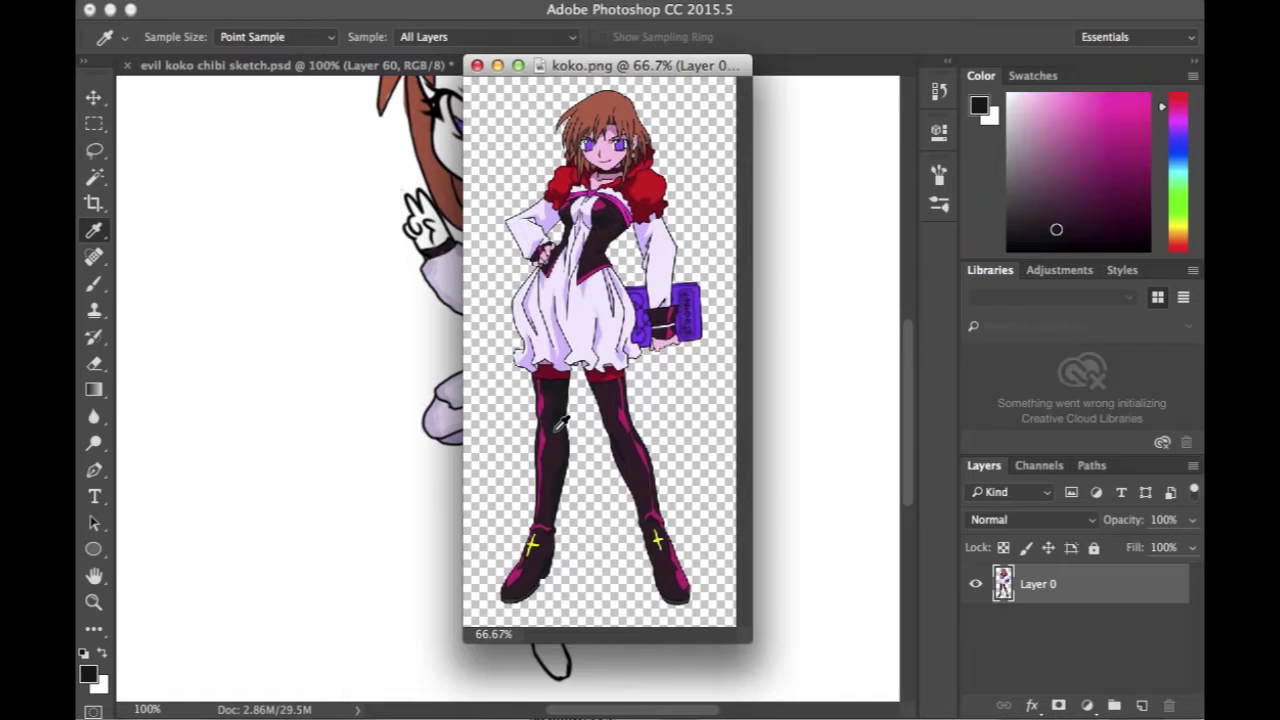
{"action": "left_click", "coordinate": [497, 65]}
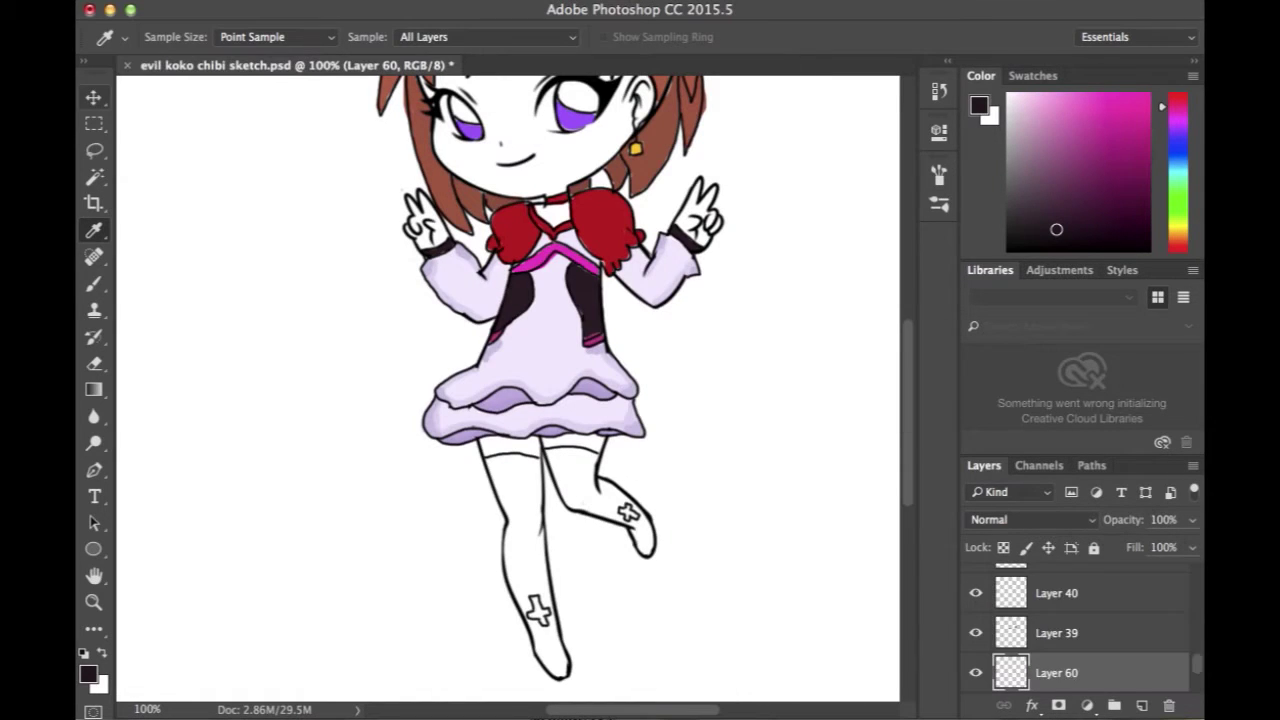
- Paint the straight leg's stocking and boot in the sampled near-black, leaving the cross on the ankle unpainted
{"action": "left_click", "coordinate": [94, 284]}
{"action": "mouse_move", "coordinate": [489, 460]}
{"action": "left_mouse_down"}
{"action": "mouse_move", "coordinate": [535, 460]}
{"action": "mouse_move", "coordinate": [487, 462]}
{"action": "mouse_move", "coordinate": [509, 527]}
{"action": "left_mouse_up"}
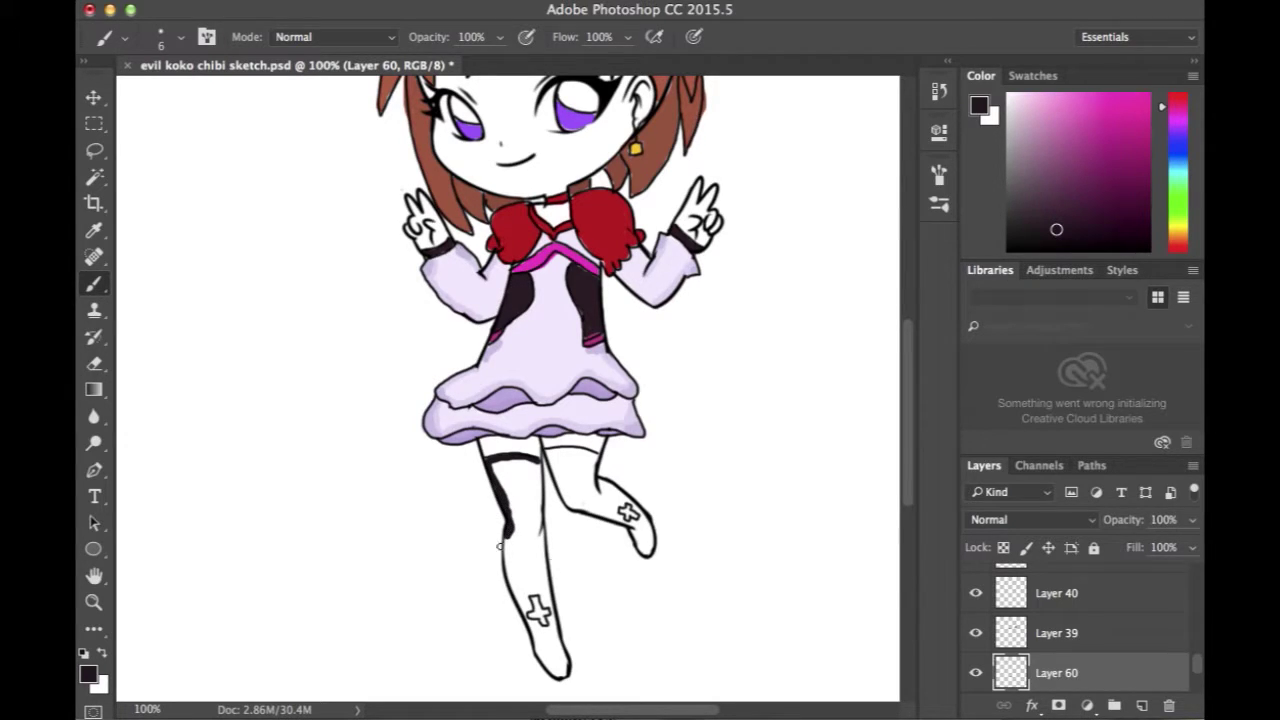
{"action": "mouse_move", "coordinate": [507, 540]}
{"action": "left_mouse_down"}
{"action": "mouse_move", "coordinate": [548, 683]}
{"action": "mouse_move", "coordinate": [525, 607]}
{"action": "mouse_move", "coordinate": [559, 674]}
{"action": "mouse_move", "coordinate": [552, 618]}
{"action": "mouse_move", "coordinate": [563, 643]}
{"action": "mouse_move", "coordinate": [555, 620]}
{"action": "mouse_move", "coordinate": [538, 628]}
{"action": "mouse_move", "coordinate": [560, 662]}
{"action": "mouse_move", "coordinate": [548, 661]}
{"action": "mouse_move", "coordinate": [564, 661]}
{"action": "mouse_move", "coordinate": [549, 627]}
{"action": "left_mouse_up"}
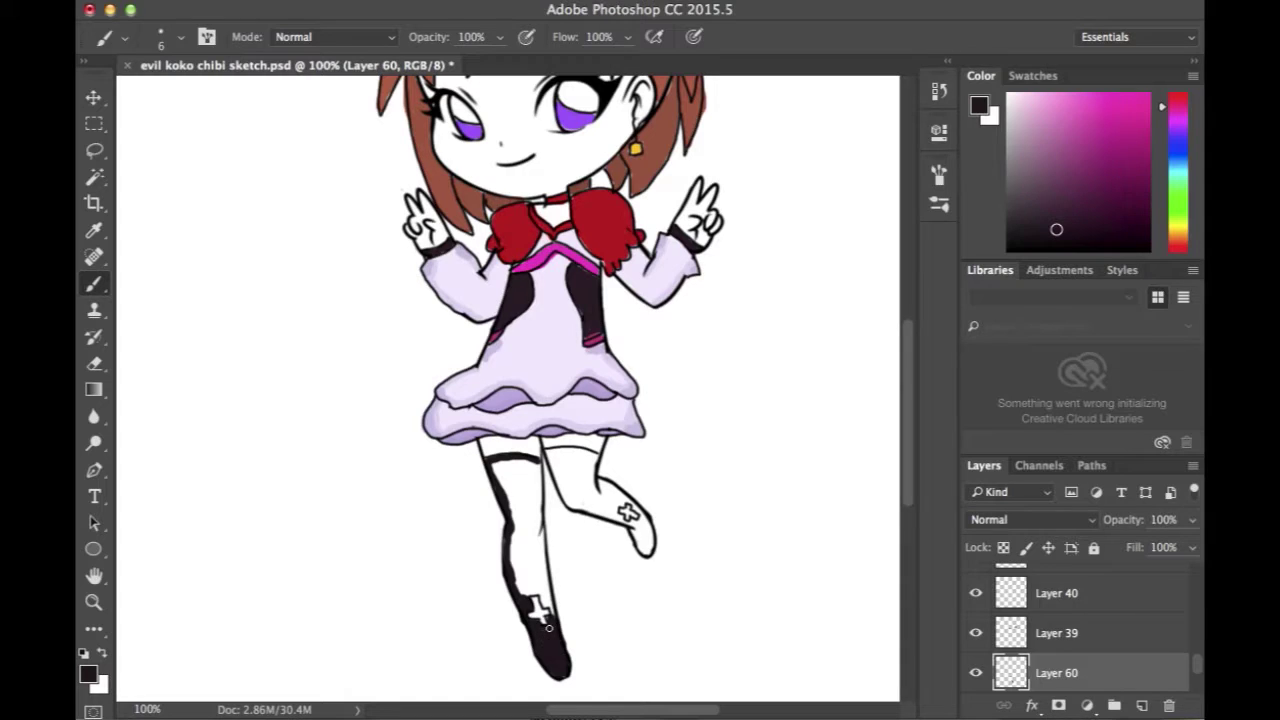
{"action": "mouse_move", "coordinate": [538, 461]}
{"action": "left_mouse_down"}
{"action": "mouse_move", "coordinate": [553, 610]}
{"action": "mouse_move", "coordinate": [545, 563]}
{"action": "left_mouse_up"}
{"action": "mouse_move", "coordinate": [493, 467]}
{"action": "left_mouse_down"}
{"action": "mouse_move", "coordinate": [526, 462]}
{"action": "mouse_move", "coordinate": [494, 474]}
{"action": "mouse_move", "coordinate": [516, 586]}
{"action": "mouse_move", "coordinate": [543, 599]}
{"action": "left_mouse_up"}
{"action": "mouse_move", "coordinate": [494, 467]}
{"action": "left_mouse_down"}
{"action": "mouse_move", "coordinate": [532, 471]}
{"action": "mouse_move", "coordinate": [539, 587]}
{"action": "mouse_move", "coordinate": [533, 508]}
{"action": "mouse_move", "coordinate": [499, 469]}
{"action": "mouse_move", "coordinate": [527, 476]}
{"action": "mouse_move", "coordinate": [510, 478]}
{"action": "mouse_move", "coordinate": [529, 493]}
{"action": "mouse_move", "coordinate": [507, 488]}
{"action": "mouse_move", "coordinate": [529, 499]}
{"action": "mouse_move", "coordinate": [498, 469]}
{"action": "mouse_move", "coordinate": [531, 483]}
{"action": "mouse_move", "coordinate": [536, 587]}
{"action": "mouse_move", "coordinate": [520, 587]}
{"action": "mouse_move", "coordinate": [510, 501]}
{"action": "mouse_move", "coordinate": [530, 513]}
{"action": "mouse_move", "coordinate": [529, 585]}
{"action": "mouse_move", "coordinate": [517, 505]}
{"action": "mouse_move", "coordinate": [522, 537]}
{"action": "left_mouse_up"}
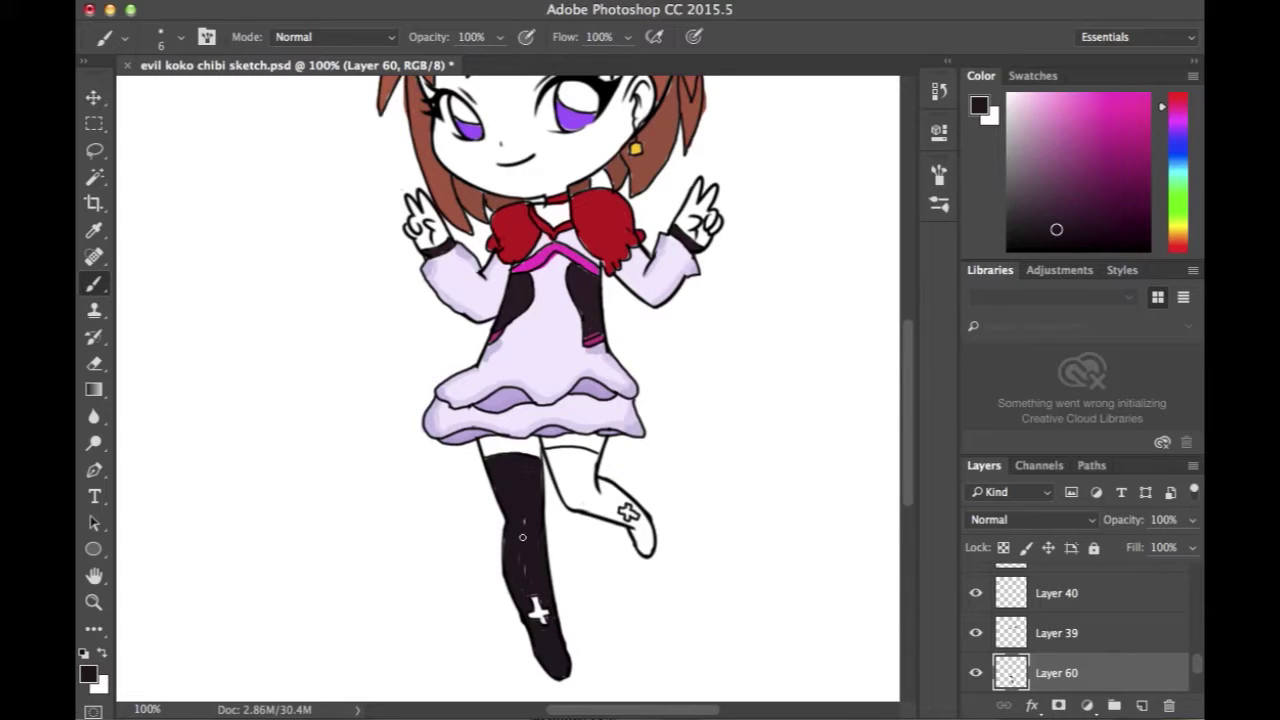
- Add a new layer, pick a dark plum and paint it along the edges of the straight leg's stocking and boot
{"action": "left_click", "coordinate": [1141, 705]}
{"action": "left_click", "coordinate": [1068, 208]}
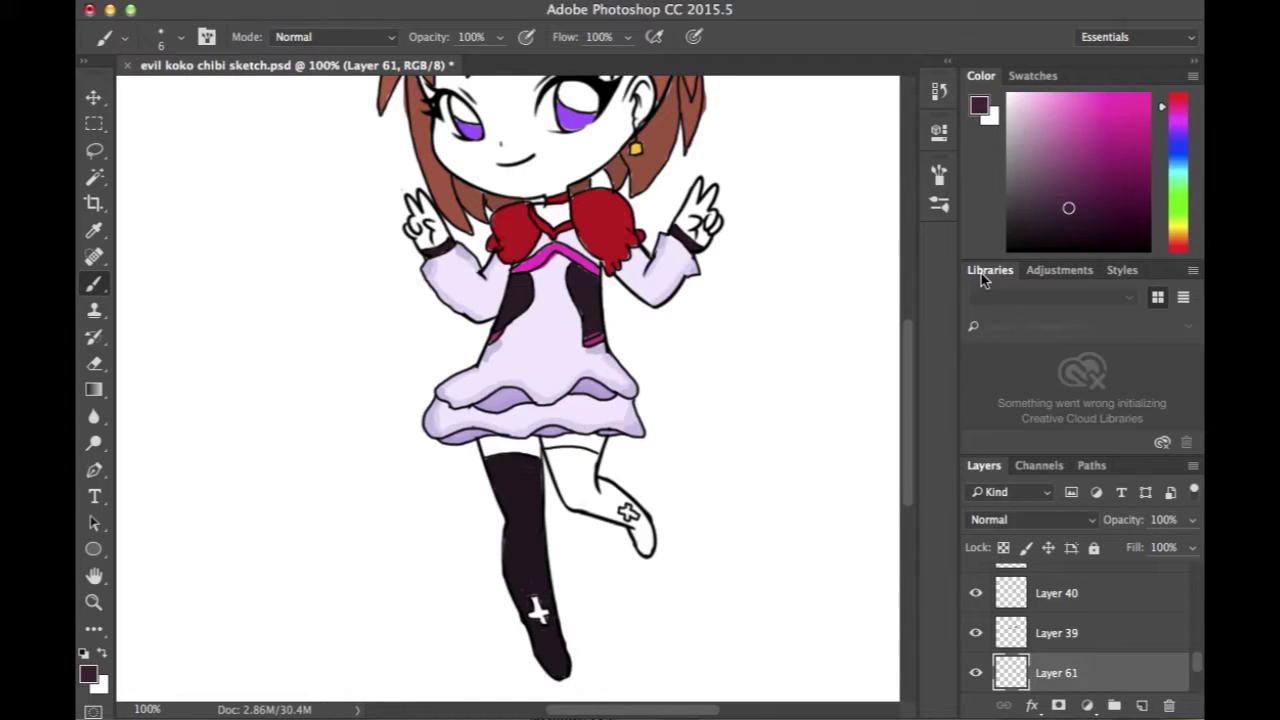
{"action": "mouse_move", "coordinate": [493, 453]}
{"action": "left_mouse_down"}
{"action": "mouse_move", "coordinate": [505, 511]}
{"action": "mouse_move", "coordinate": [493, 466]}
{"action": "left_mouse_up"}
{"action": "left_click_drag", "start_coordinate": [509, 514], "coordinate": [519, 601]}
{"action": "left_click_drag", "start_coordinate": [492, 461], "coordinate": [524, 598]}
{"action": "mouse_move", "coordinate": [536, 652]}
{"action": "left_mouse_down"}
{"action": "mouse_move", "coordinate": [566, 668]}
{"action": "mouse_move", "coordinate": [563, 644]}
{"action": "left_mouse_up"}
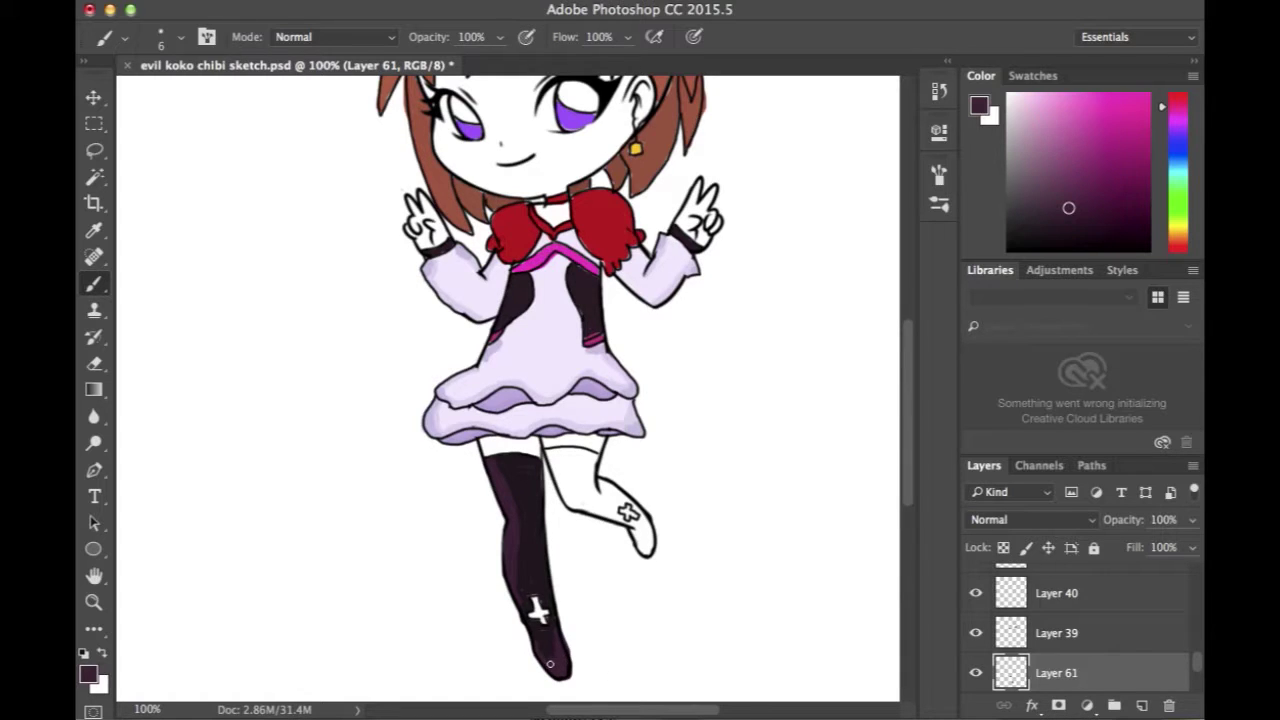
{"action": "left_click_drag", "start_coordinate": [538, 462], "coordinate": [560, 644]}
{"action": "mouse_move", "coordinate": [533, 460]}
{"action": "left_mouse_down"}
{"action": "mouse_move", "coordinate": [505, 464]}
{"action": "mouse_move", "coordinate": [531, 467]}
{"action": "left_mouse_up"}
- Add another layer, sample the earring's gold and color the crosses on both boots with it
{"action": "left_click", "coordinate": [1141, 706]}
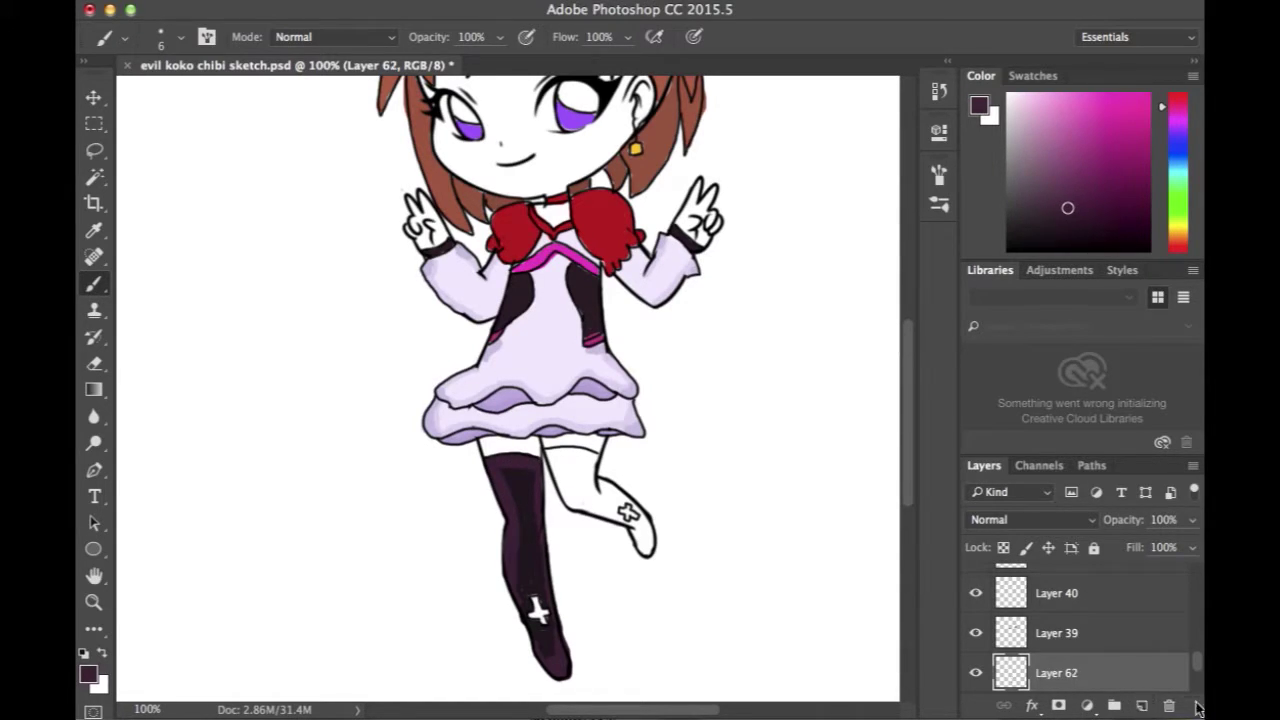
{"action": "left_click", "coordinate": [636, 148], "text": "alt"}
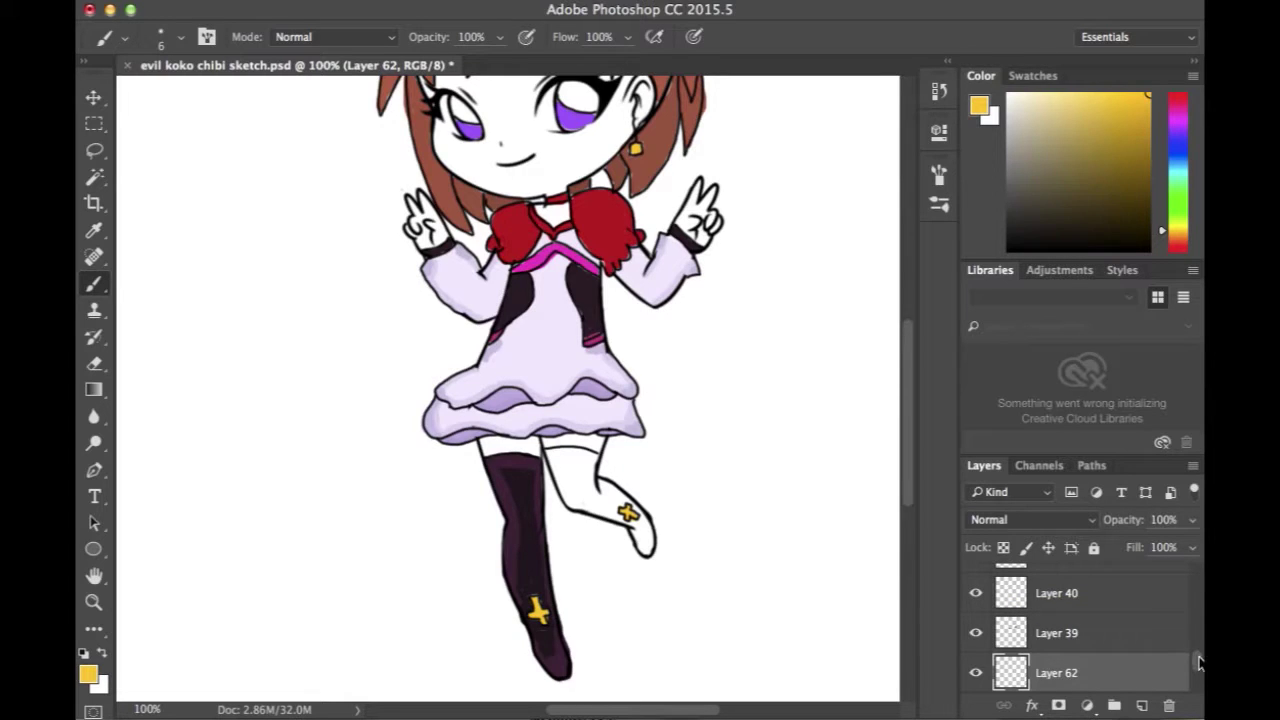
- Add a new layer between Layer 60 and Layer 53 for the raised leg
{"action": "scroll", "coordinate": [1198, 665], "scroll_direction": "down", "scroll_amount": 1}
{"action": "scroll", "coordinate": [1198, 665], "scroll_direction": "up", "scroll_amount": 1}
{"action": "scroll", "coordinate": [1196, 665], "scroll_direction": "down", "scroll_amount": 2}
{"action": "scroll", "coordinate": [1196, 665], "scroll_direction": "down", "scroll_amount": 1}
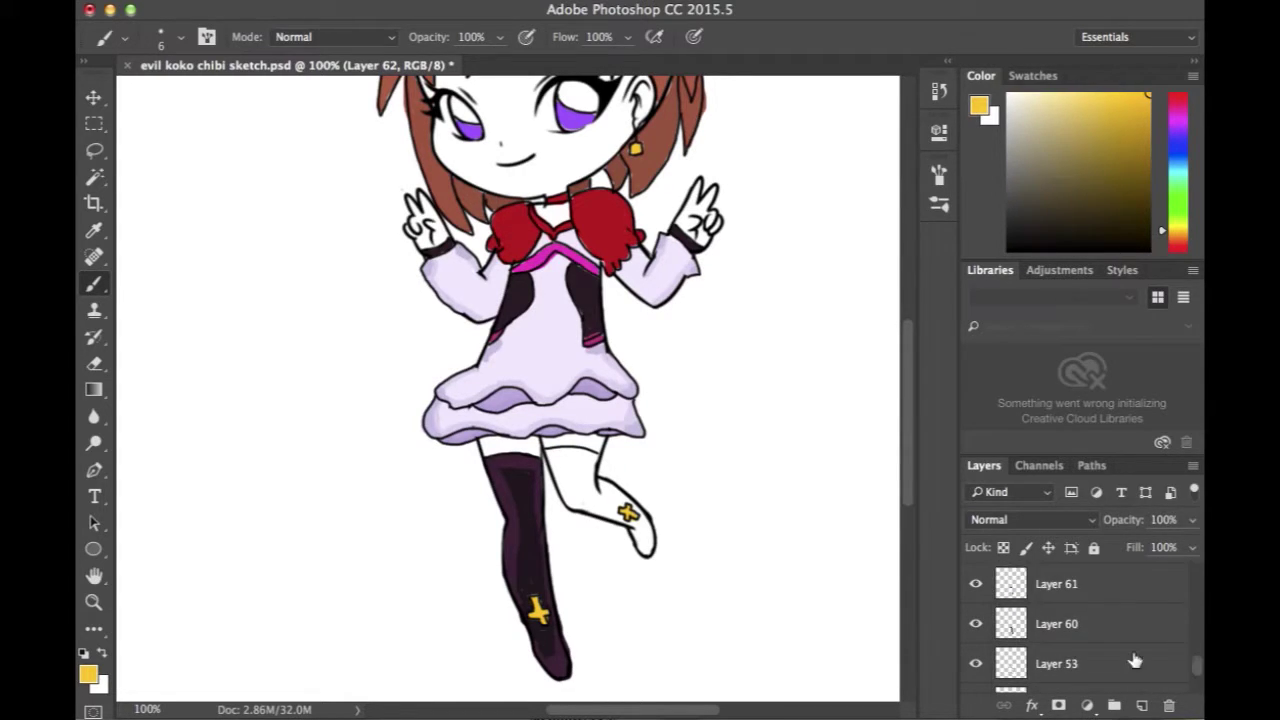
{"action": "left_click", "coordinate": [1129, 663]}
{"action": "left_click", "coordinate": [1141, 705]}
- Sample the near-black from the finished stocking and fill the raised leg's stocking and boot around its gold cross
{"action": "left_click", "coordinate": [94, 230]}
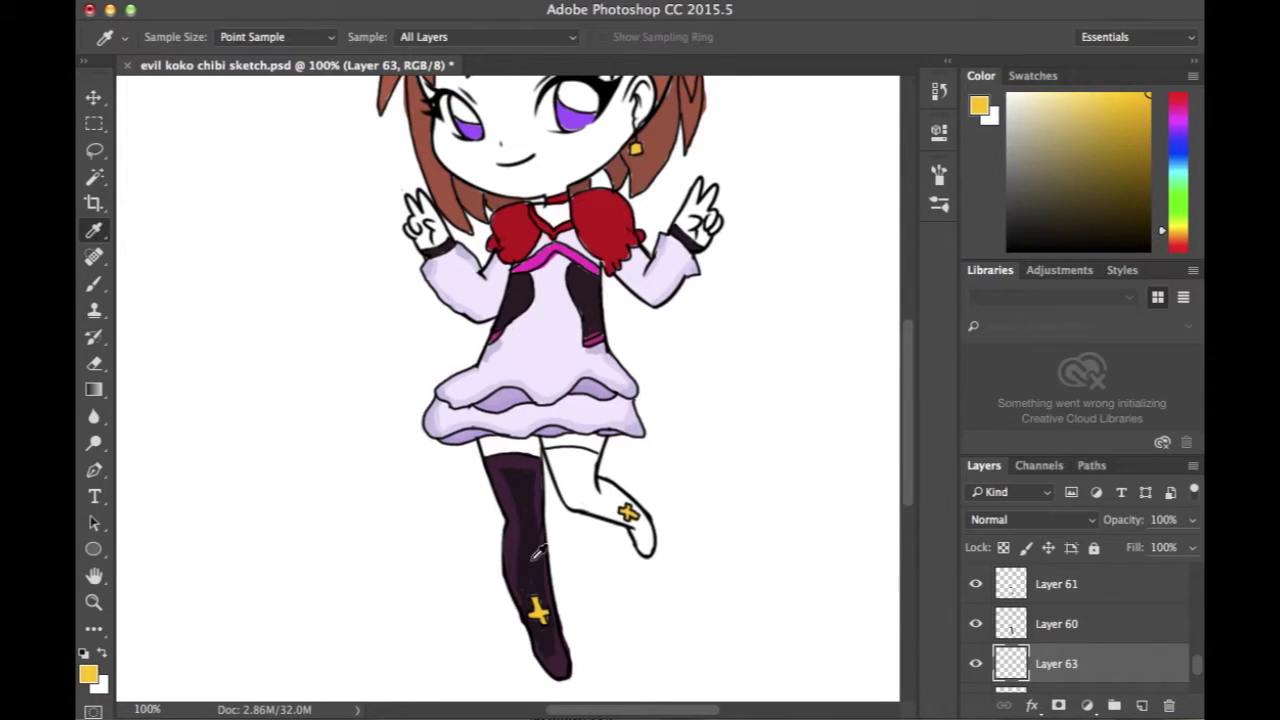
{"action": "left_click", "coordinate": [538, 552]}
{"action": "left_click", "coordinate": [1142, 590]}
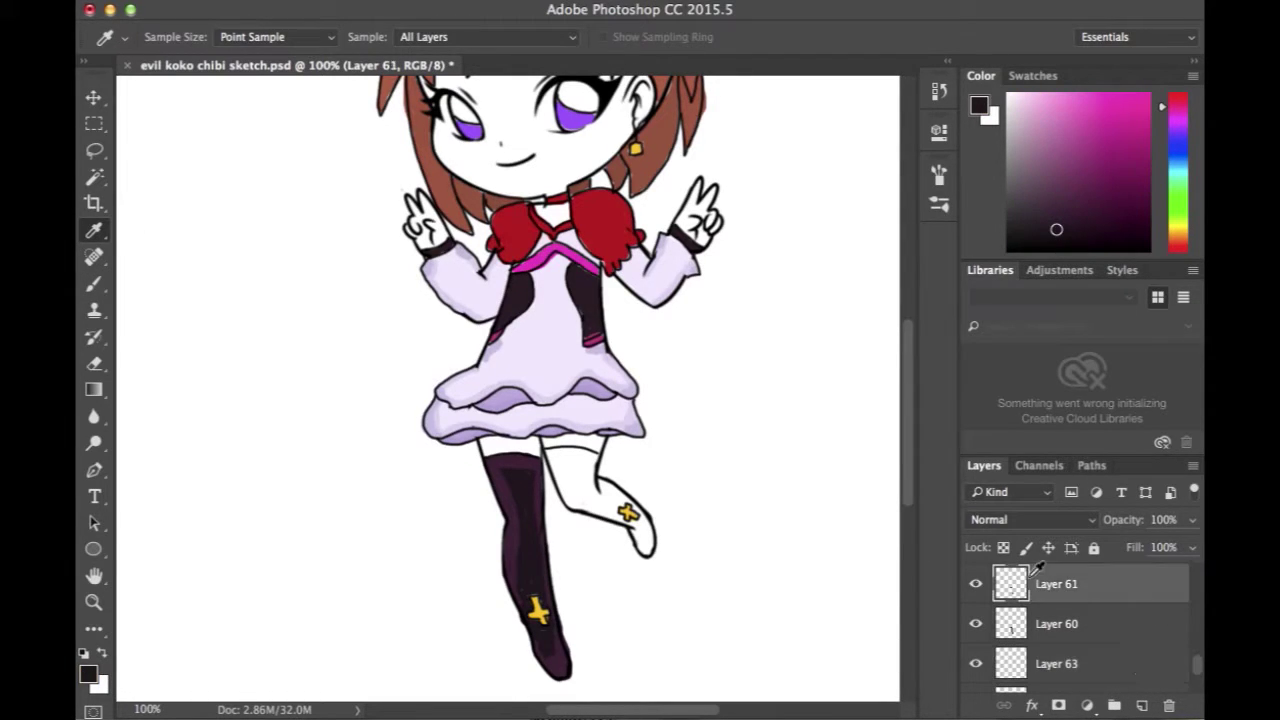
{"action": "left_click", "coordinate": [516, 528]}
{"action": "key", "text": "b"}
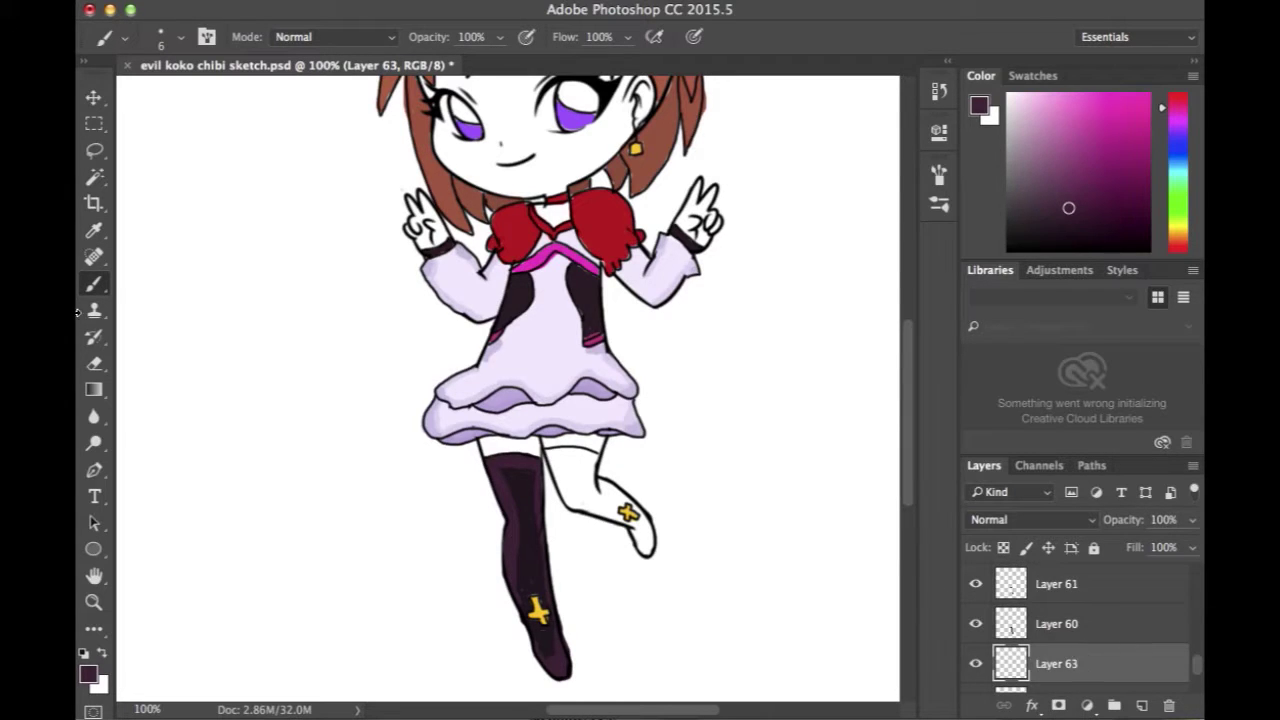
{"action": "left_click", "coordinate": [93, 229]}
{"action": "left_click", "coordinate": [538, 555]}
{"action": "left_click", "coordinate": [93, 281]}
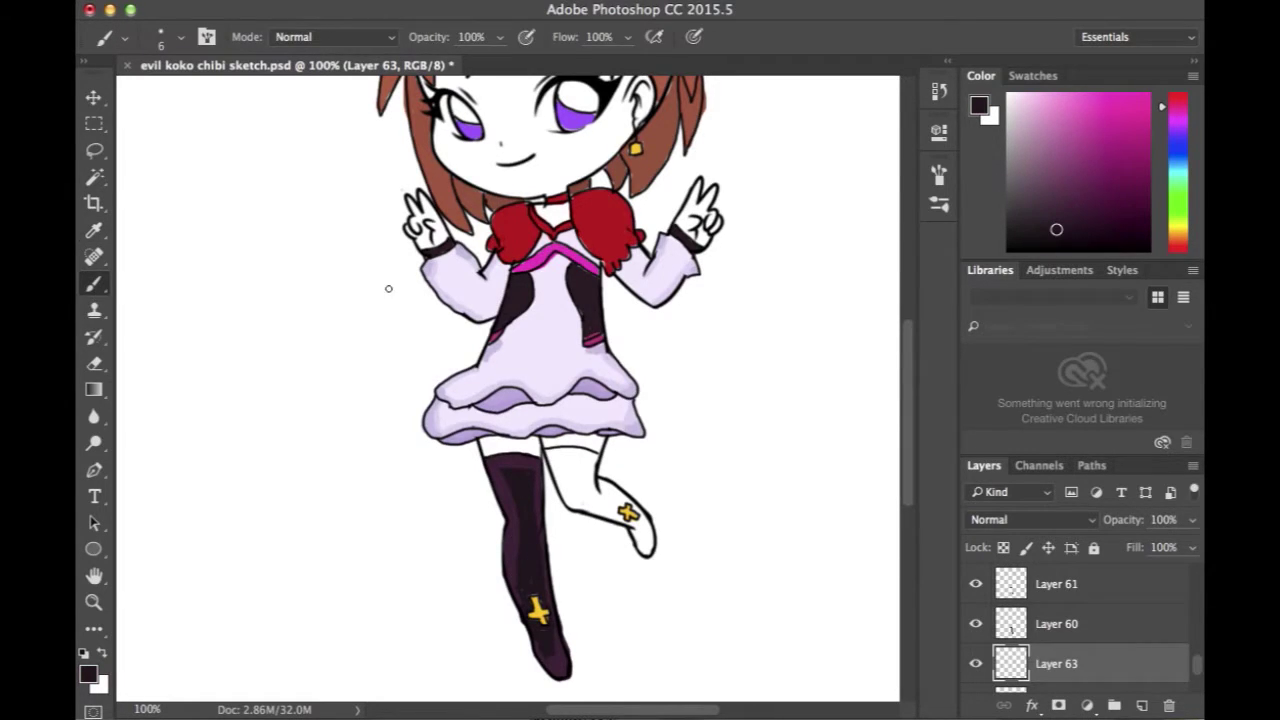
{"action": "mouse_move", "coordinate": [545, 452]}
{"action": "left_mouse_down"}
{"action": "mouse_move", "coordinate": [598, 455]}
{"action": "mouse_move", "coordinate": [549, 455]}
{"action": "mouse_move", "coordinate": [563, 495]}
{"action": "mouse_move", "coordinate": [641, 546]}
{"action": "left_mouse_up"}
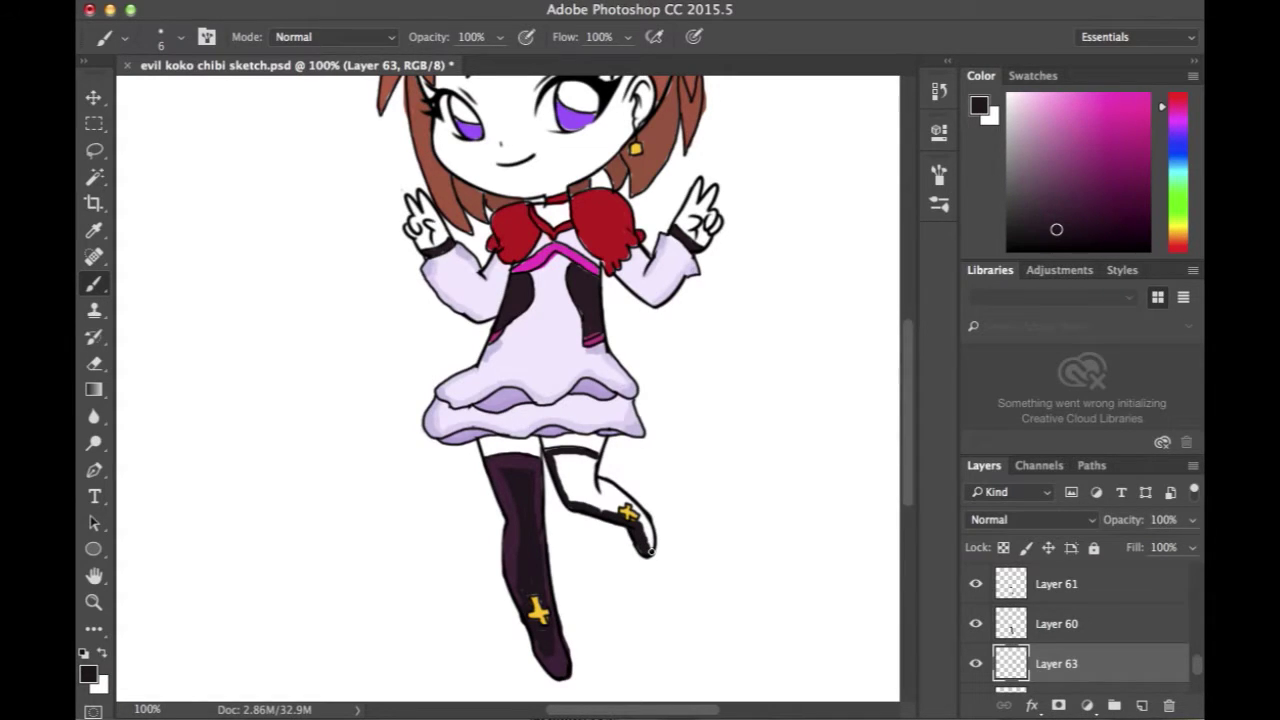
{"action": "mouse_move", "coordinate": [650, 526]}
{"action": "left_mouse_down"}
{"action": "mouse_move", "coordinate": [650, 541]}
{"action": "mouse_move", "coordinate": [632, 503]}
{"action": "mouse_move", "coordinate": [600, 486]}
{"action": "left_mouse_up"}
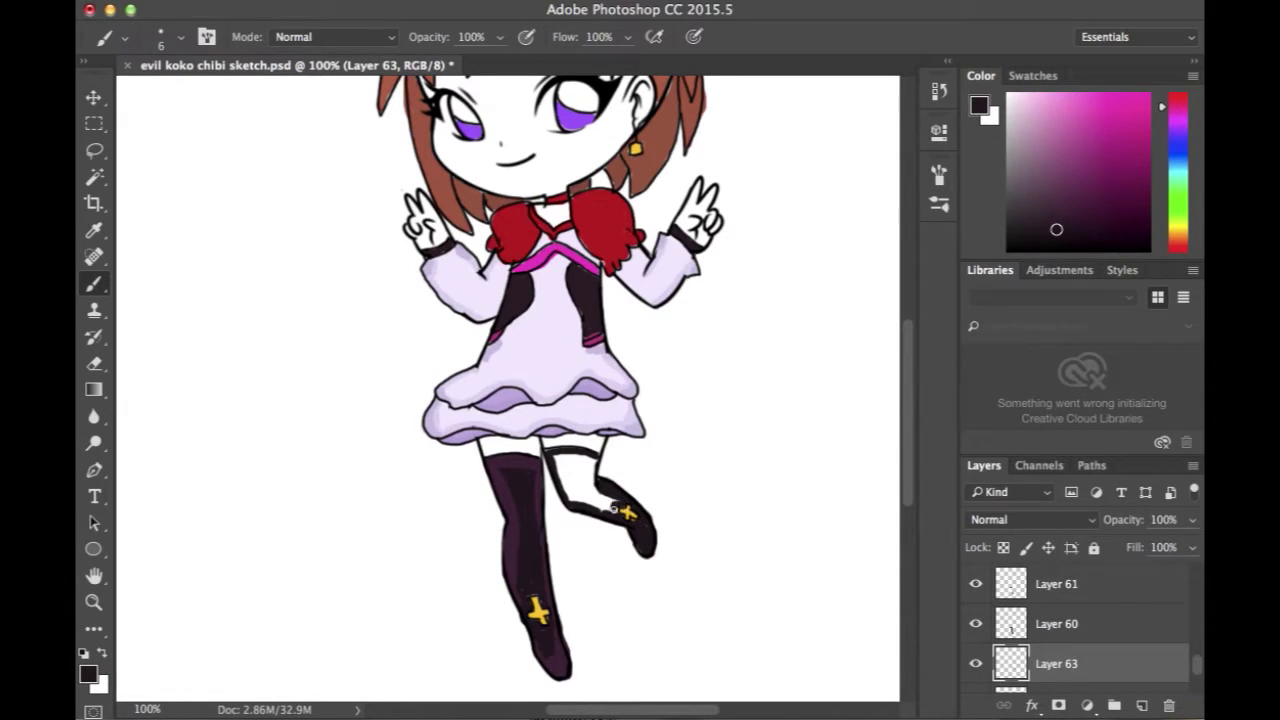
{"action": "mouse_move", "coordinate": [554, 453]}
{"action": "left_mouse_down"}
{"action": "mouse_move", "coordinate": [593, 457]}
{"action": "mouse_move", "coordinate": [603, 507]}
{"action": "mouse_move", "coordinate": [622, 499]}
{"action": "mouse_move", "coordinate": [575, 503]}
{"action": "mouse_move", "coordinate": [555, 469]}
{"action": "mouse_move", "coordinate": [583, 497]}
{"action": "mouse_move", "coordinate": [571, 458]}
{"action": "mouse_move", "coordinate": [596, 493]}
{"action": "left_mouse_up"}
- Add a new layer, sample the plum from the straight leg and paint it along the raised stocking's edges
{"action": "left_click", "coordinate": [1141, 705]}
{"action": "key", "text": "i"}
{"action": "left_click", "coordinate": [511, 557]}
{"action": "key", "text": "b"}
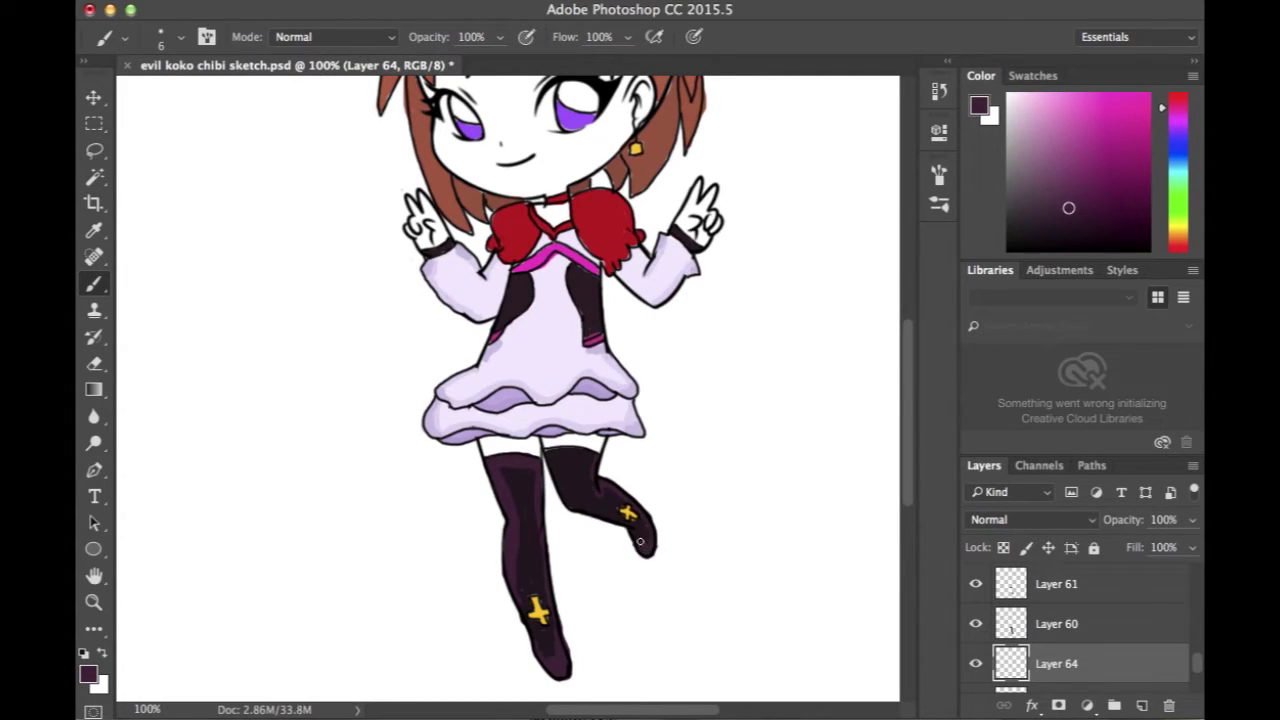
{"action": "left_click_drag", "start_coordinate": [565, 498], "coordinate": [634, 529]}
{"action": "left_click_drag", "start_coordinate": [548, 451], "coordinate": [595, 459]}
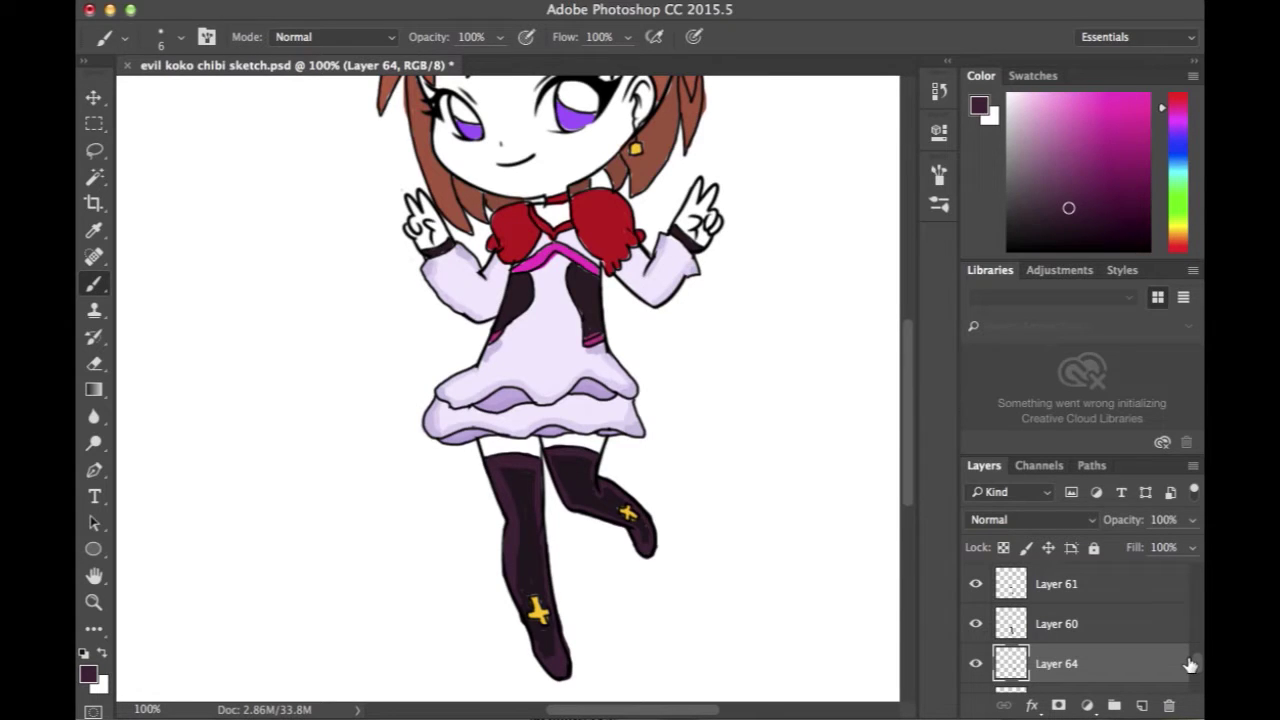
- Check the stocking tops in the koko.png reference, then add a new layer above Layer 62
{"action": "left_click", "coordinate": [1196, 692]}
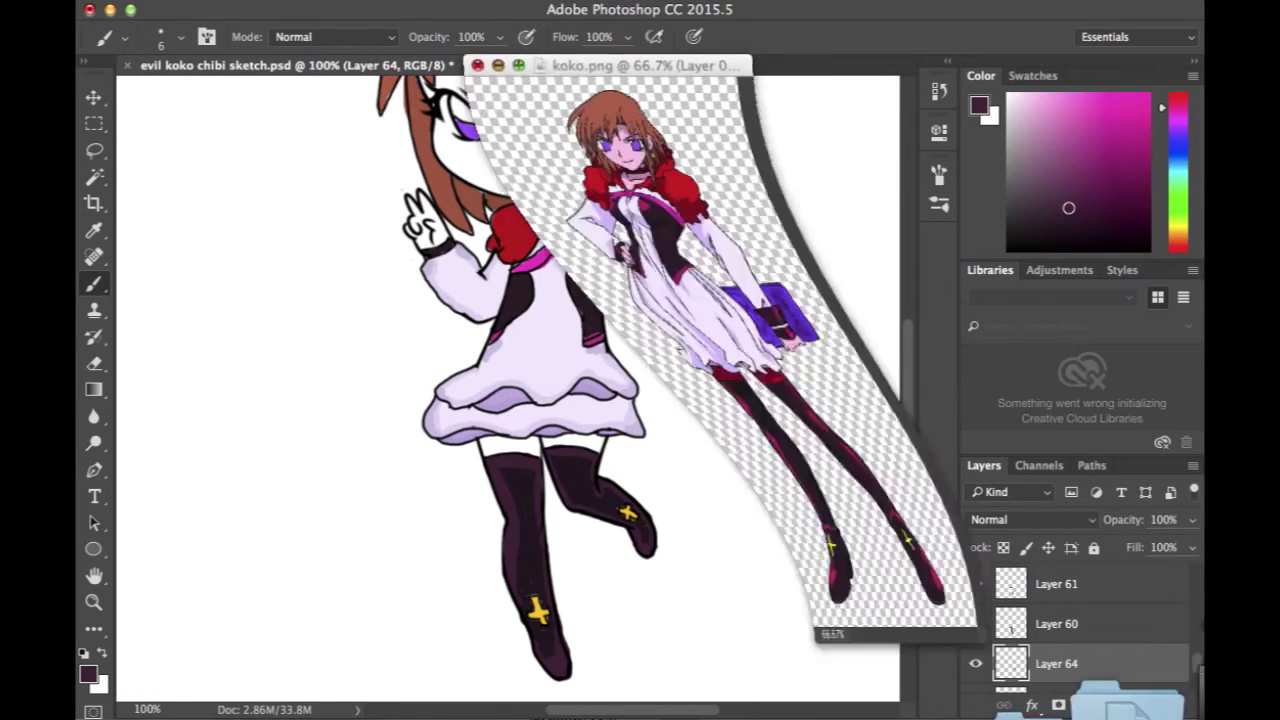
{"action": "left_click", "coordinate": [498, 66]}
{"action": "left_click", "coordinate": [1163, 645]}
{"action": "left_click_drag", "start_coordinate": [1197, 663], "coordinate": [1197, 658]}
{"action": "left_click", "coordinate": [1140, 625]}
{"action": "left_click", "coordinate": [1141, 705]}
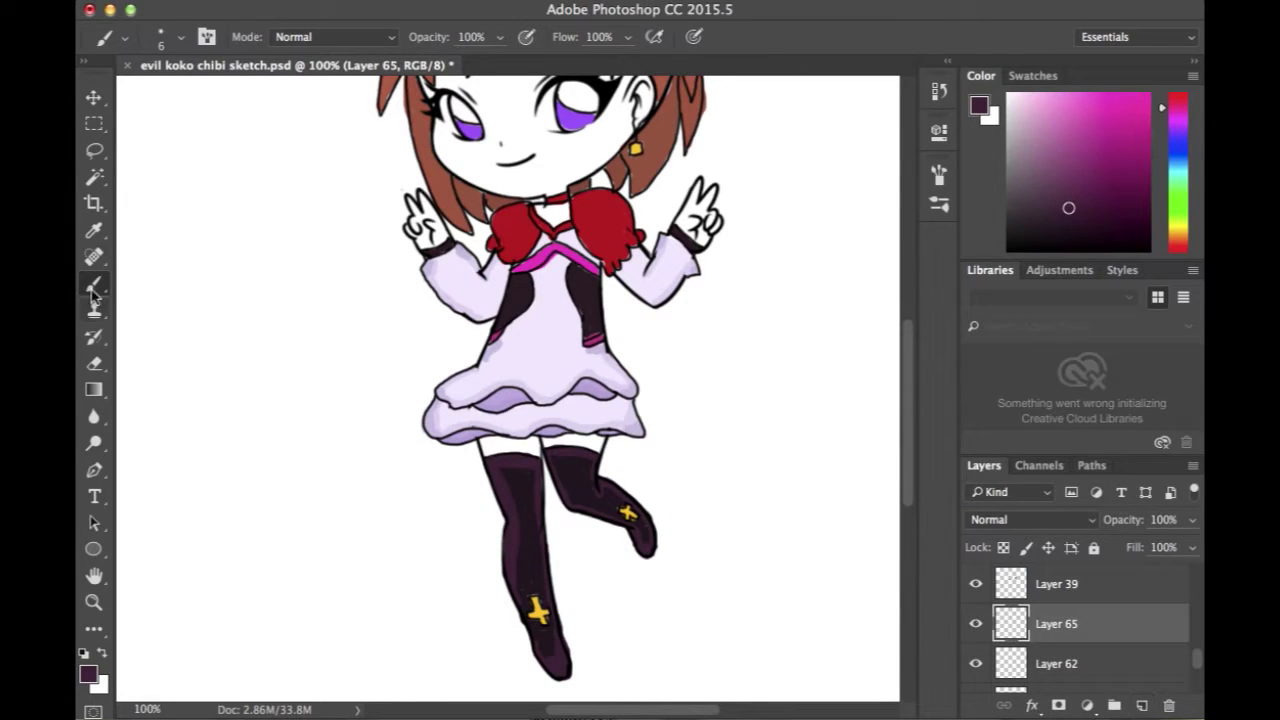
- Sample the red of the puffed shoulder and paint a band along the top of both stockings
{"action": "left_click", "coordinate": [94, 230]}
{"action": "left_click", "coordinate": [516, 226]}
{"action": "left_click", "coordinate": [94, 285]}
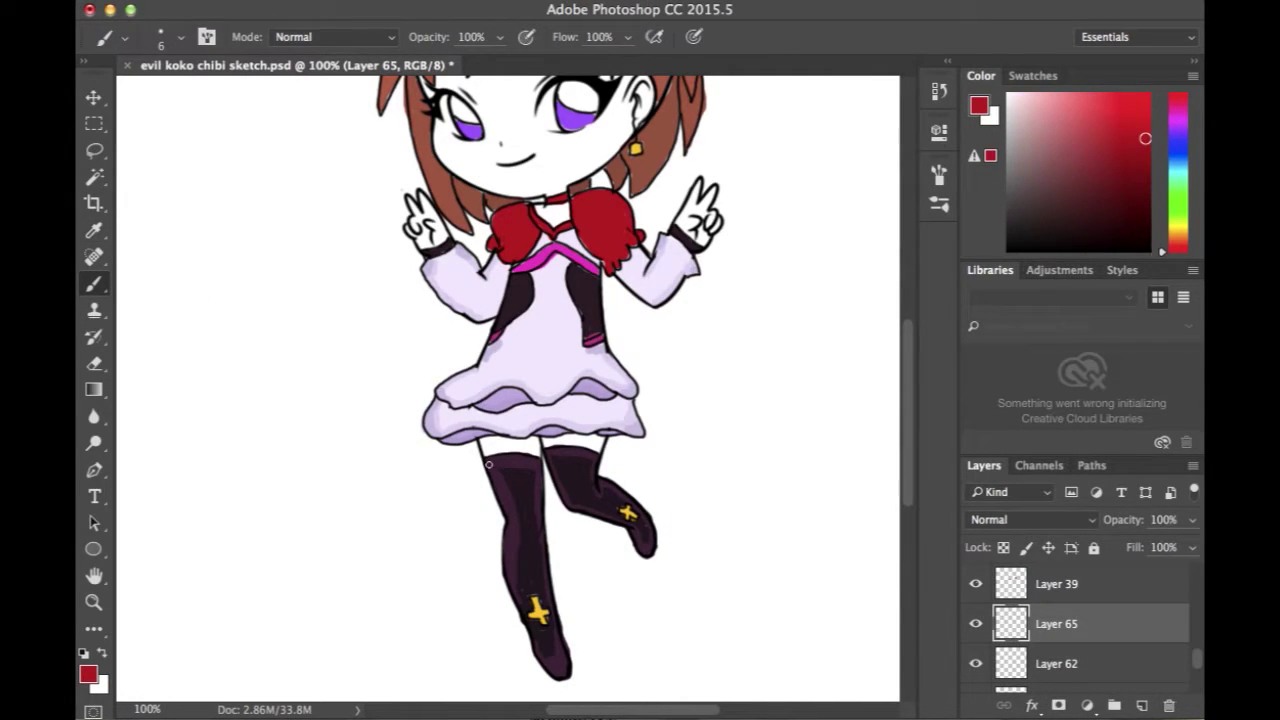
{"action": "mouse_move", "coordinate": [492, 460]}
{"action": "left_mouse_down"}
{"action": "mouse_move", "coordinate": [539, 466]}
{"action": "mouse_move", "coordinate": [490, 467]}
{"action": "mouse_move", "coordinate": [557, 451]}
{"action": "mouse_move", "coordinate": [599, 461]}
{"action": "mouse_move", "coordinate": [550, 456]}
{"action": "left_mouse_up"}
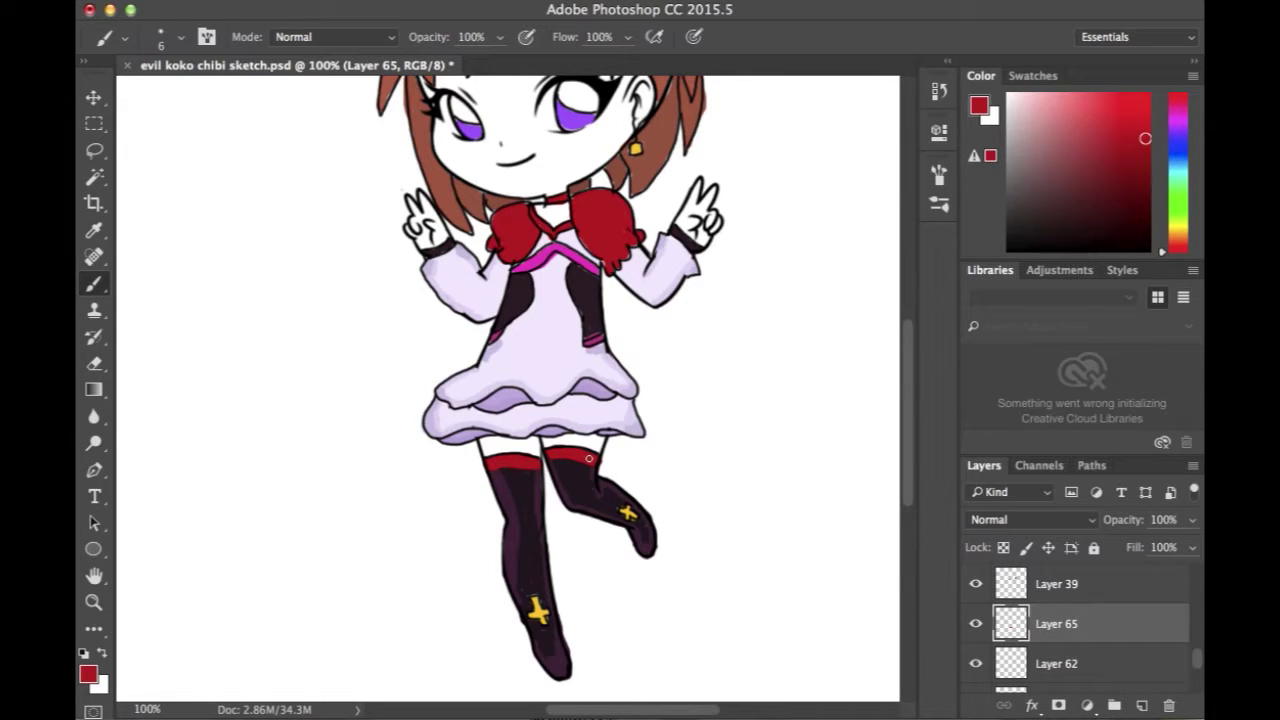
- Add a new layer directly below Layer 54 for the skin color
{"action": "left_click_drag", "start_coordinate": [1198, 662], "coordinate": [1200, 695]}
{"action": "left_click", "coordinate": [1057, 673]}
{"action": "left_click", "coordinate": [1141, 705]}
- Sample the pink skin tone from the hand in koko.png, then lighten it and shift its hue to a pale peach
{"action": "left_click_drag", "start_coordinate": [907, 459], "coordinate": [904, 409]}
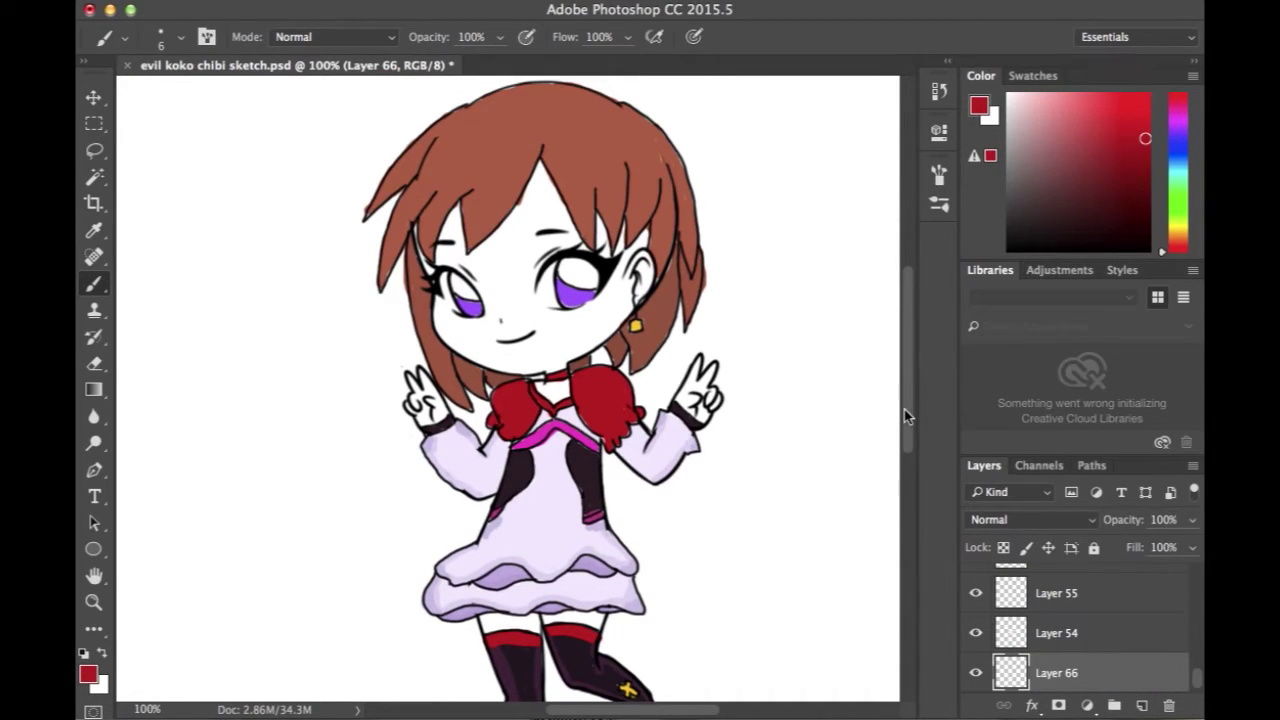
{"action": "left_click", "coordinate": [1125, 716]}
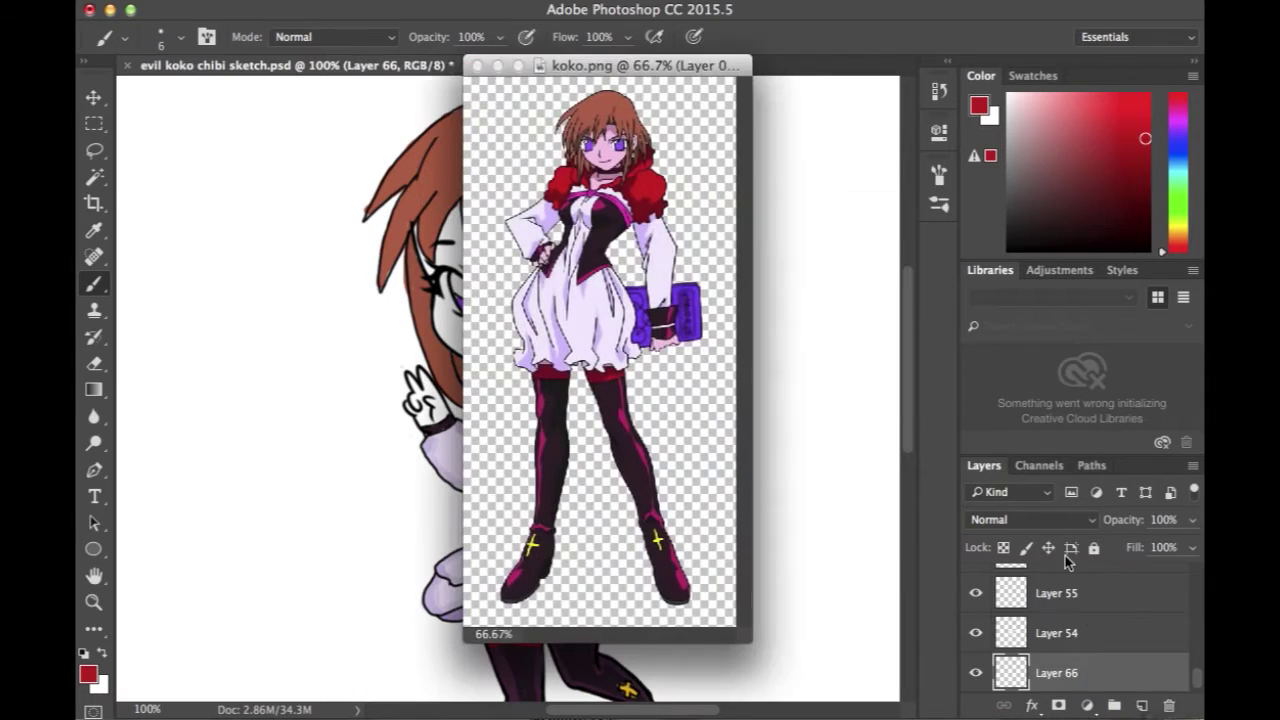
{"action": "left_click", "coordinate": [95, 231]}
{"action": "left_click", "coordinate": [660, 345]}
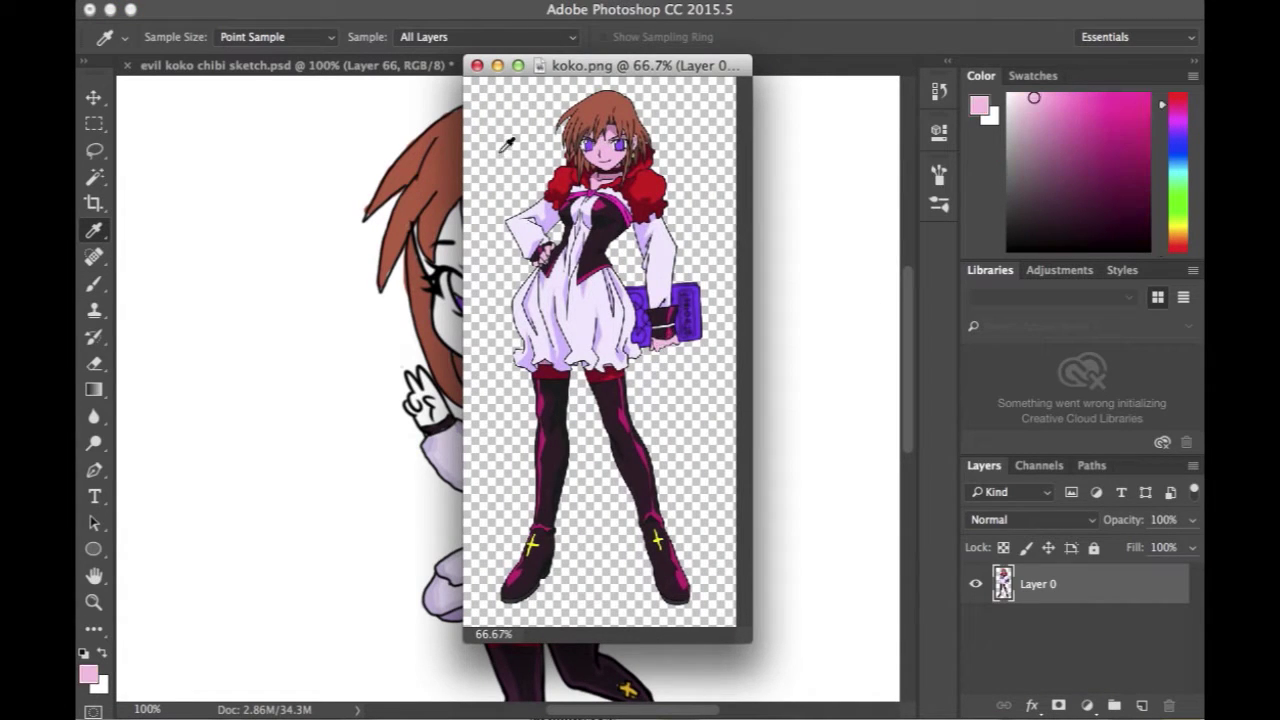
{"action": "left_click", "coordinate": [497, 65]}
{"action": "left_click", "coordinate": [1022, 96]}
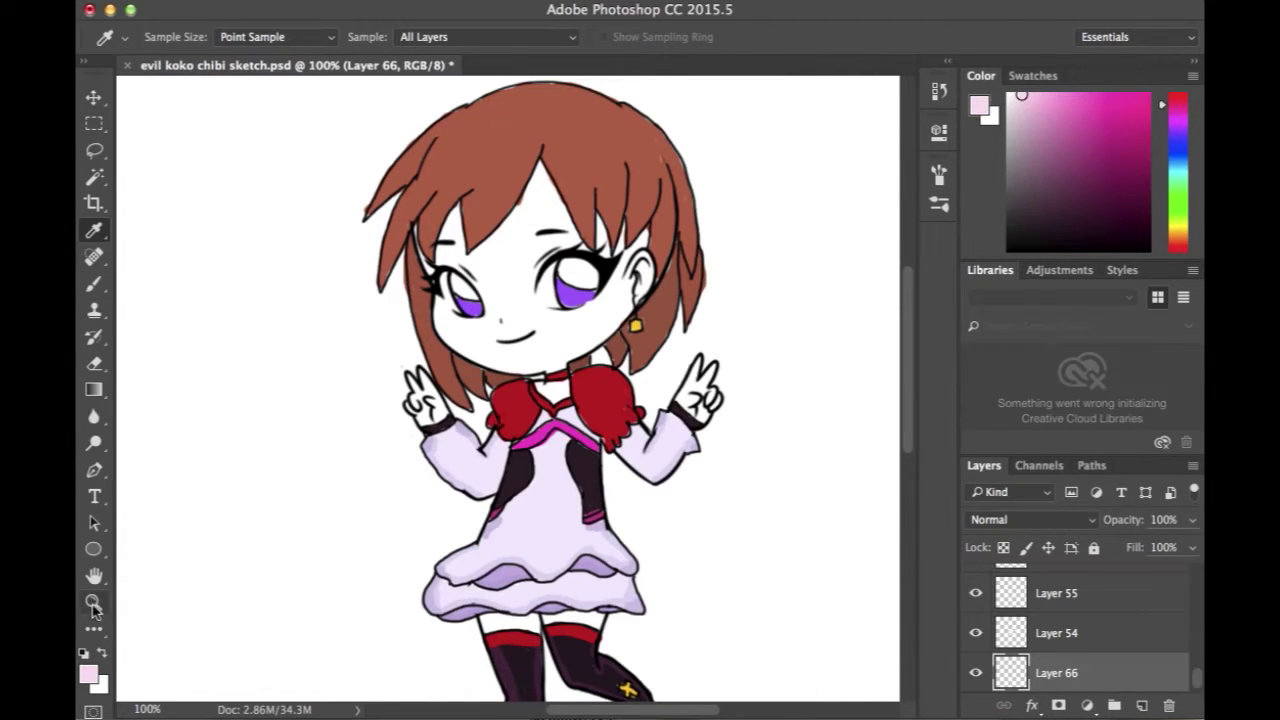
{"action": "left_click", "coordinate": [89, 672]}
{"action": "left_click", "coordinate": [704, 423]}
{"action": "left_click", "coordinate": [887, 165]}
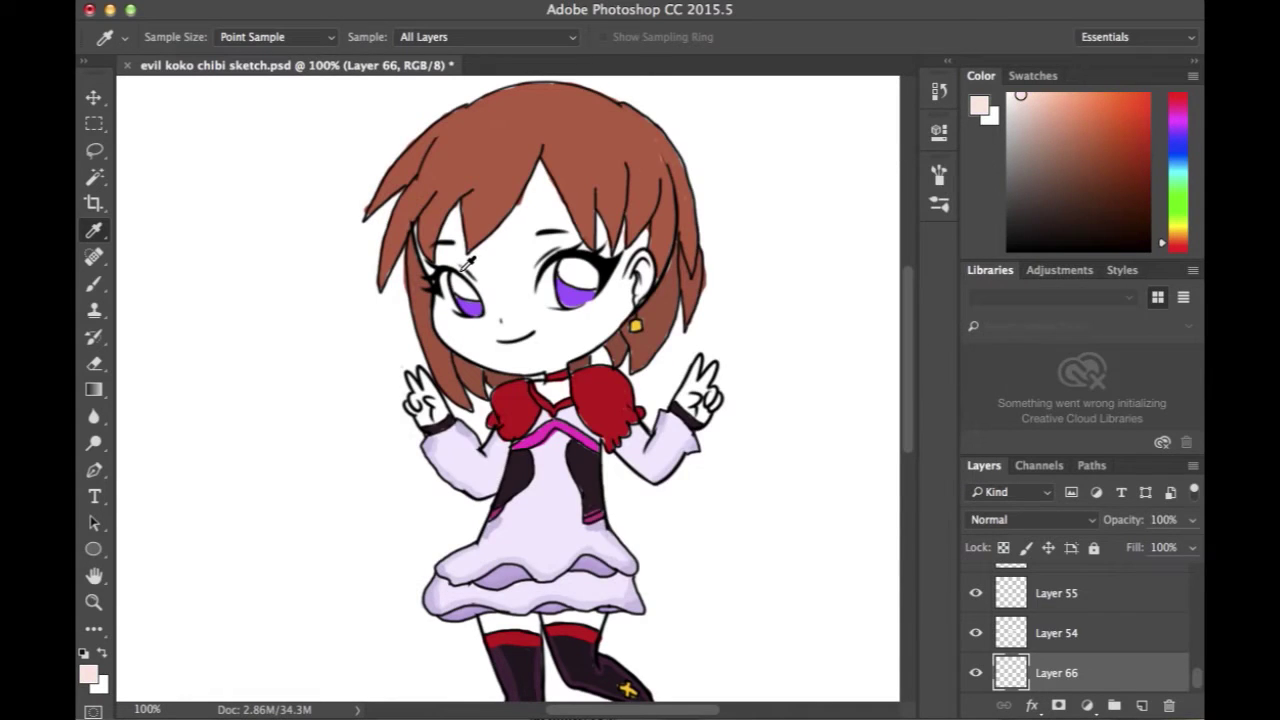
- Switch to the Brush tool and set its size to 12
{"action": "left_click", "coordinate": [93, 283]}
{"action": "left_click", "coordinate": [181, 38]}
{"action": "left_click_drag", "start_coordinate": [196, 100], "coordinate": [198, 106]}
{"action": "left_click", "coordinate": [181, 41]}
{"action": "left_click", "coordinate": [182, 42]}
{"action": "key", "text": "Return"}
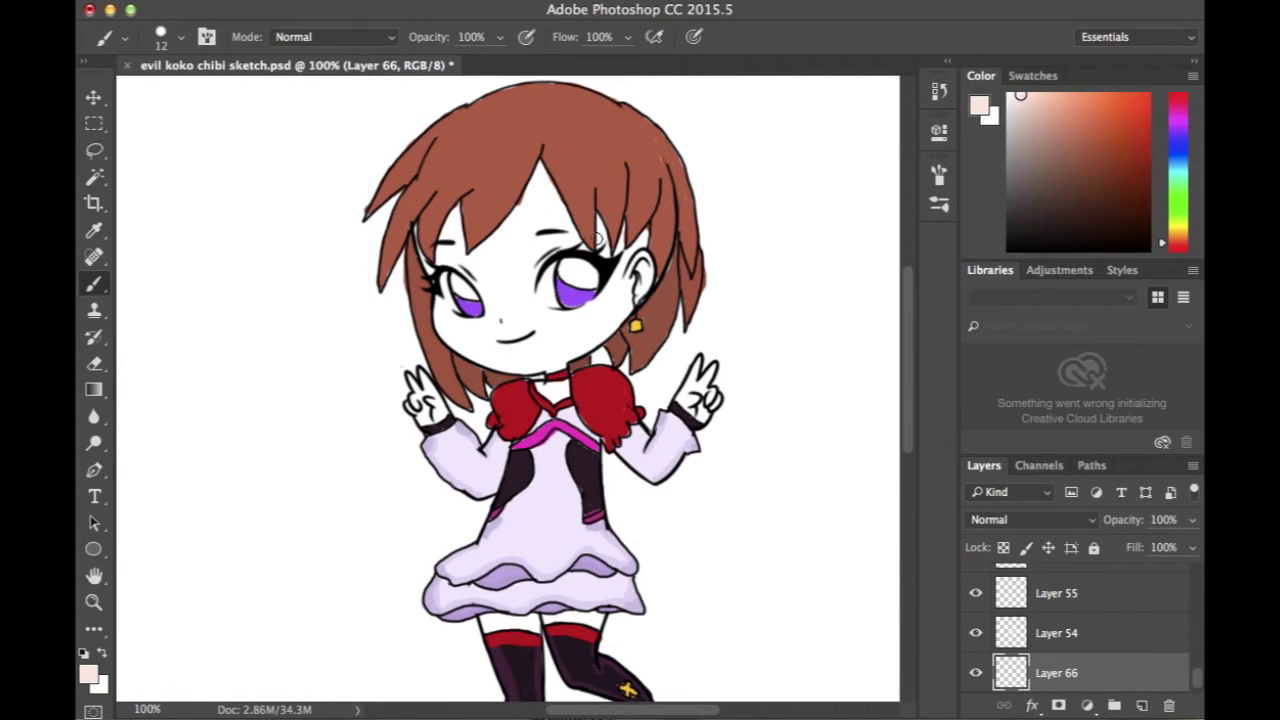
- Paint the face, ear and neck of the character with the pale peach skin color on Layer 66
{"action": "mouse_move", "coordinate": [532, 194]}
{"action": "left_mouse_down"}
{"action": "mouse_move", "coordinate": [463, 252]}
{"action": "mouse_move", "coordinate": [455, 209]}
{"action": "mouse_move", "coordinate": [427, 268]}
{"action": "mouse_move", "coordinate": [412, 216]}
{"action": "mouse_move", "coordinate": [447, 233]}
{"action": "mouse_move", "coordinate": [444, 258]}
{"action": "mouse_move", "coordinate": [557, 203]}
{"action": "mouse_move", "coordinate": [577, 240]}
{"action": "mouse_move", "coordinate": [596, 216]}
{"action": "mouse_move", "coordinate": [614, 250]}
{"action": "mouse_move", "coordinate": [623, 228]}
{"action": "mouse_move", "coordinate": [621, 247]}
{"action": "mouse_move", "coordinate": [646, 230]}
{"action": "mouse_move", "coordinate": [628, 274]}
{"action": "mouse_move", "coordinate": [648, 283]}
{"action": "mouse_move", "coordinate": [633, 298]}
{"action": "mouse_move", "coordinate": [635, 246]}
{"action": "left_mouse_up"}
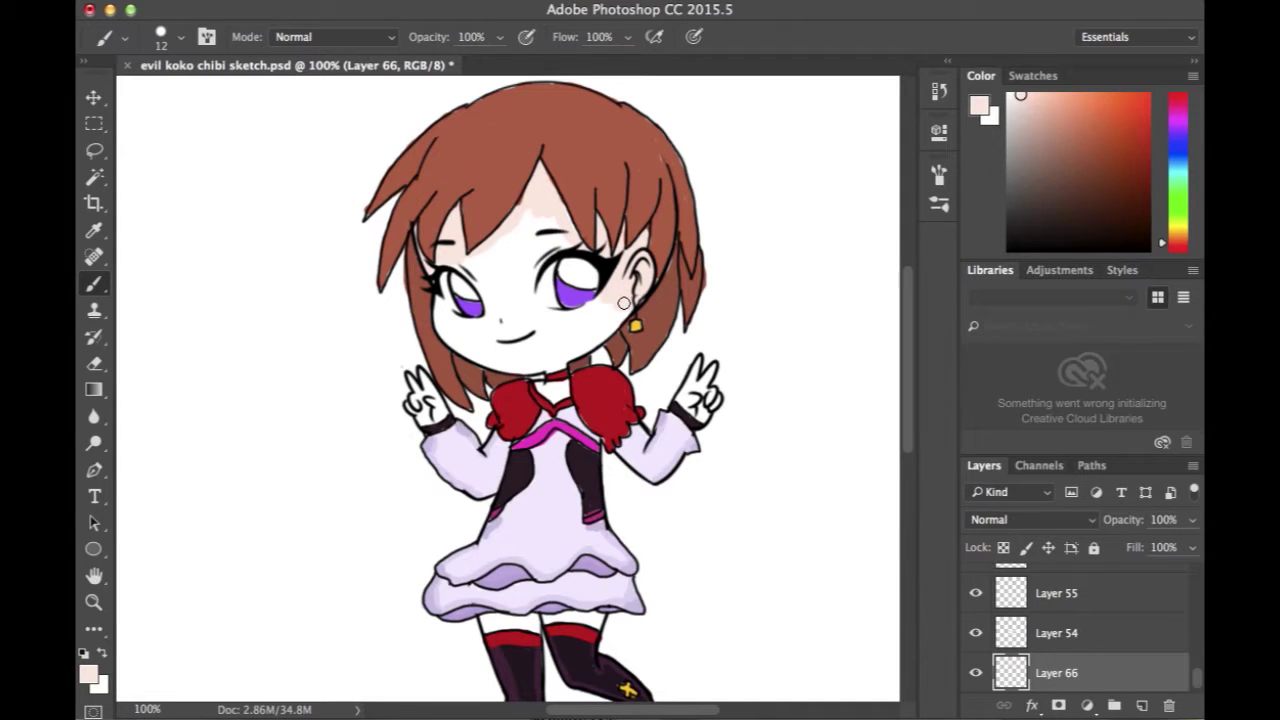
{"action": "left_click_drag", "start_coordinate": [596, 332], "coordinate": [552, 365]}
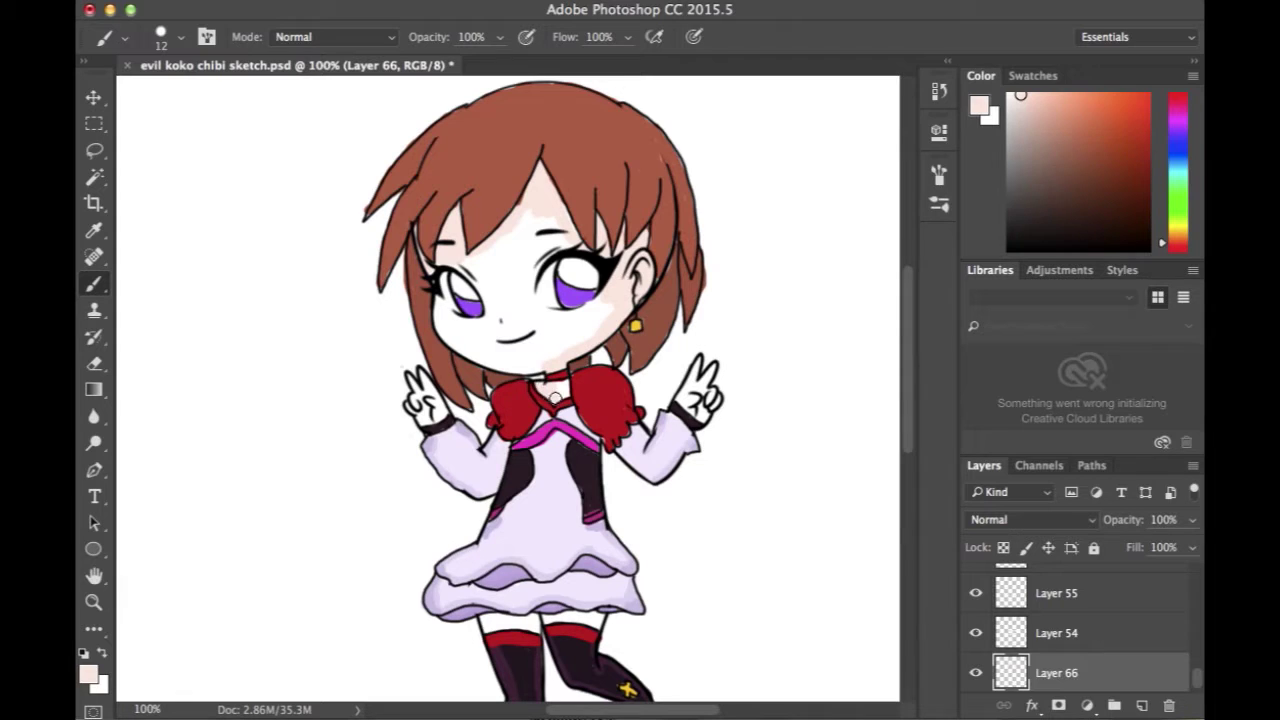
{"action": "left_click", "coordinate": [1120, 706]}
{"action": "left_click", "coordinate": [499, 69]}
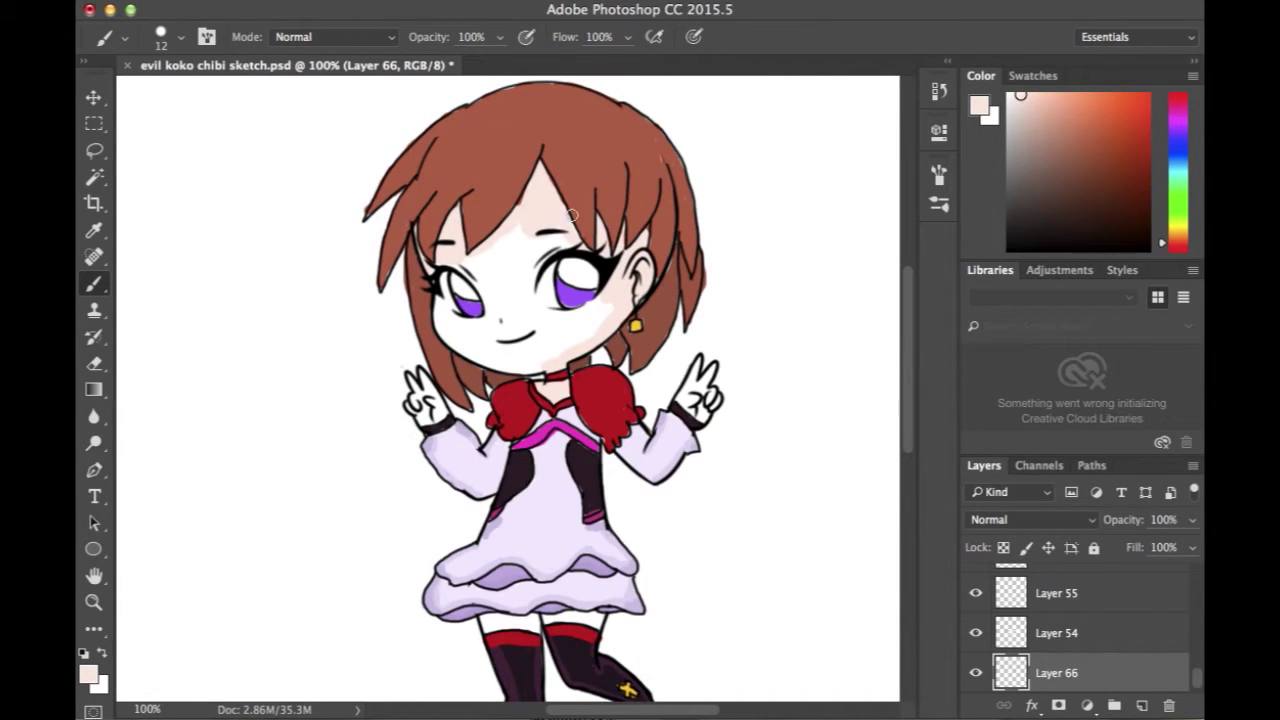
{"action": "mouse_move", "coordinate": [541, 217]}
{"action": "left_mouse_down"}
{"action": "mouse_move", "coordinate": [501, 273]}
{"action": "mouse_move", "coordinate": [505, 256]}
{"action": "mouse_move", "coordinate": [479, 271]}
{"action": "mouse_move", "coordinate": [457, 261]}
{"action": "mouse_move", "coordinate": [552, 240]}
{"action": "mouse_move", "coordinate": [496, 243]}
{"action": "mouse_move", "coordinate": [475, 277]}
{"action": "mouse_move", "coordinate": [495, 290]}
{"action": "mouse_move", "coordinate": [506, 273]}
{"action": "mouse_move", "coordinate": [532, 283]}
{"action": "mouse_move", "coordinate": [542, 246]}
{"action": "mouse_move", "coordinate": [513, 258]}
{"action": "mouse_move", "coordinate": [528, 266]}
{"action": "mouse_move", "coordinate": [505, 280]}
{"action": "mouse_move", "coordinate": [509, 369]}
{"action": "mouse_move", "coordinate": [560, 354]}
{"action": "mouse_move", "coordinate": [603, 320]}
{"action": "mouse_move", "coordinate": [607, 299]}
{"action": "mouse_move", "coordinate": [574, 342]}
{"action": "mouse_move", "coordinate": [523, 360]}
{"action": "mouse_move", "coordinate": [511, 292]}
{"action": "mouse_move", "coordinate": [508, 333]}
{"action": "mouse_move", "coordinate": [530, 355]}
{"action": "mouse_move", "coordinate": [584, 313]}
{"action": "mouse_move", "coordinate": [539, 312]}
{"action": "mouse_move", "coordinate": [511, 286]}
{"action": "mouse_move", "coordinate": [517, 327]}
{"action": "mouse_move", "coordinate": [548, 315]}
{"action": "left_mouse_up"}
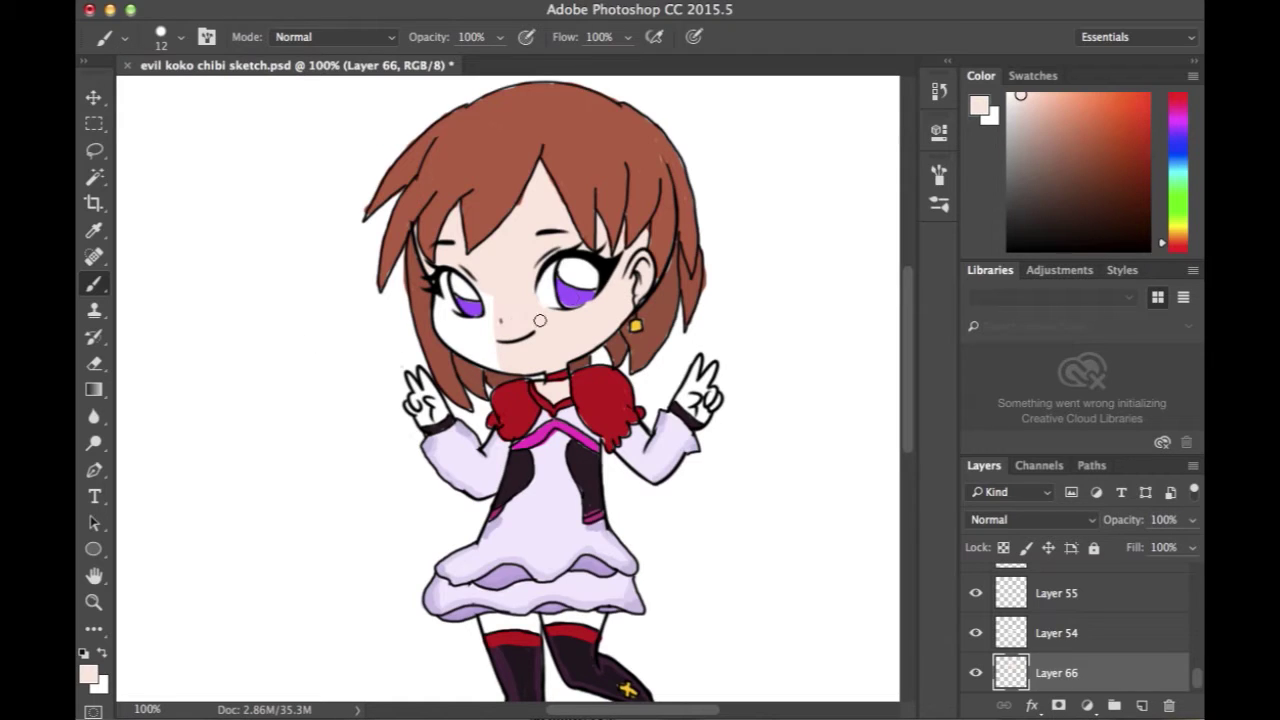
{"action": "mouse_move", "coordinate": [487, 289]}
{"action": "left_mouse_down"}
{"action": "mouse_move", "coordinate": [498, 364]}
{"action": "mouse_move", "coordinate": [456, 344]}
{"action": "mouse_move", "coordinate": [439, 316]}
{"action": "mouse_move", "coordinate": [441, 305]}
{"action": "mouse_move", "coordinate": [477, 325]}
{"action": "mouse_move", "coordinate": [462, 336]}
{"action": "mouse_move", "coordinate": [480, 347]}
{"action": "left_mouse_up"}
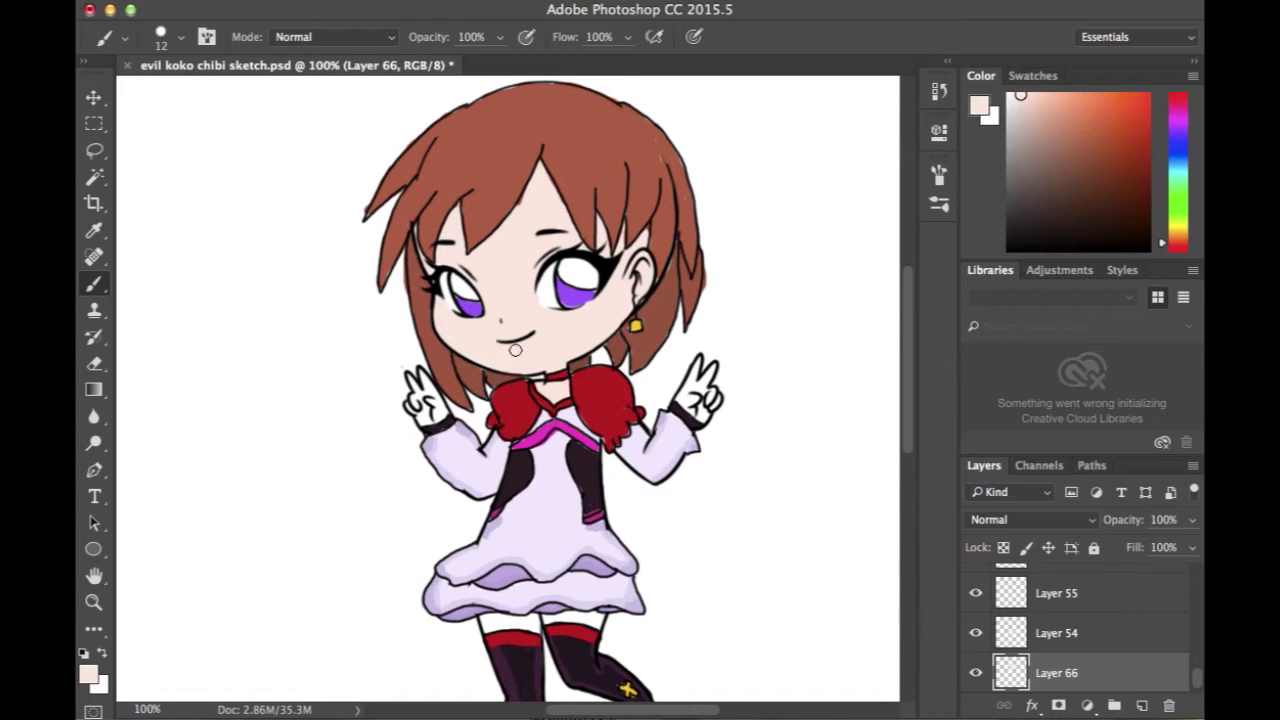
- Fill both hands and the bare thighs above the stockings with pale peach, reducing the brush size to 7
{"action": "mouse_move", "coordinate": [682, 398]}
{"action": "left_mouse_down"}
{"action": "mouse_move", "coordinate": [695, 410]}
{"action": "mouse_move", "coordinate": [700, 390]}
{"action": "mouse_move", "coordinate": [690, 399]}
{"action": "left_mouse_up"}
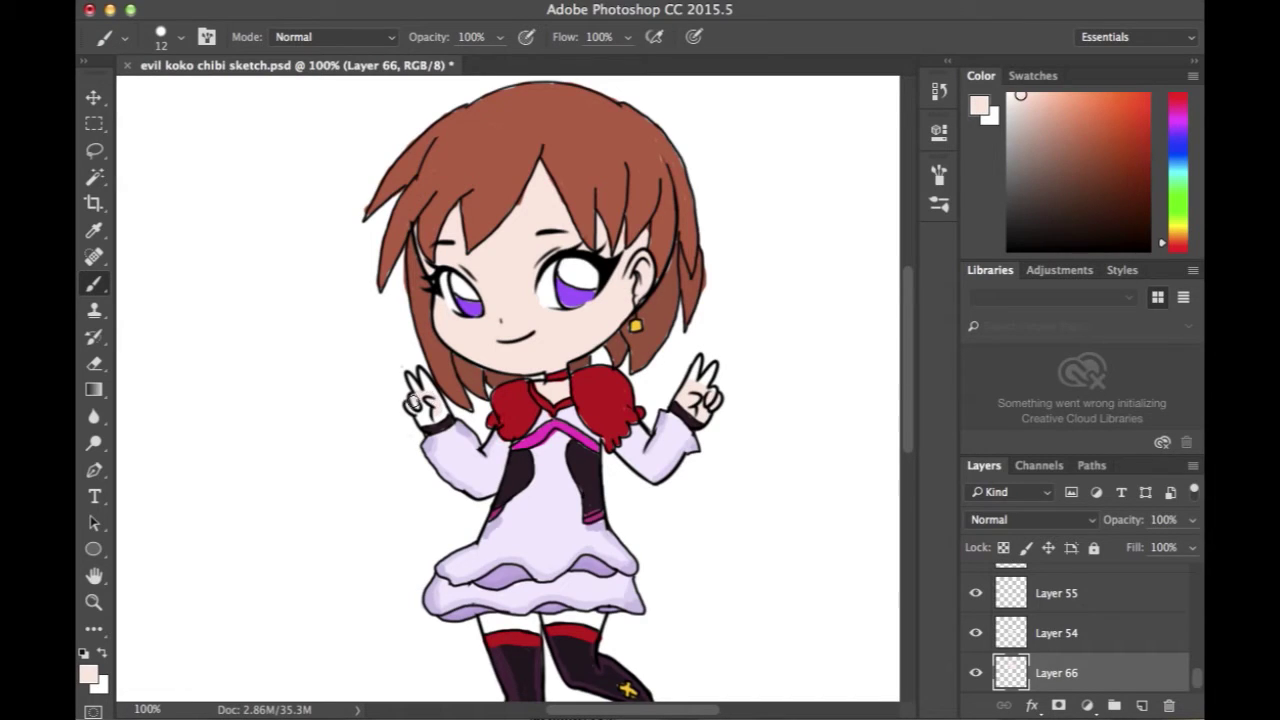
{"action": "left_click_drag", "start_coordinate": [442, 413], "coordinate": [424, 404]}
{"action": "left_click", "coordinate": [178, 40]}
{"action": "left_click_drag", "start_coordinate": [196, 103], "coordinate": [190, 103]}
{"action": "left_click", "coordinate": [178, 40]}
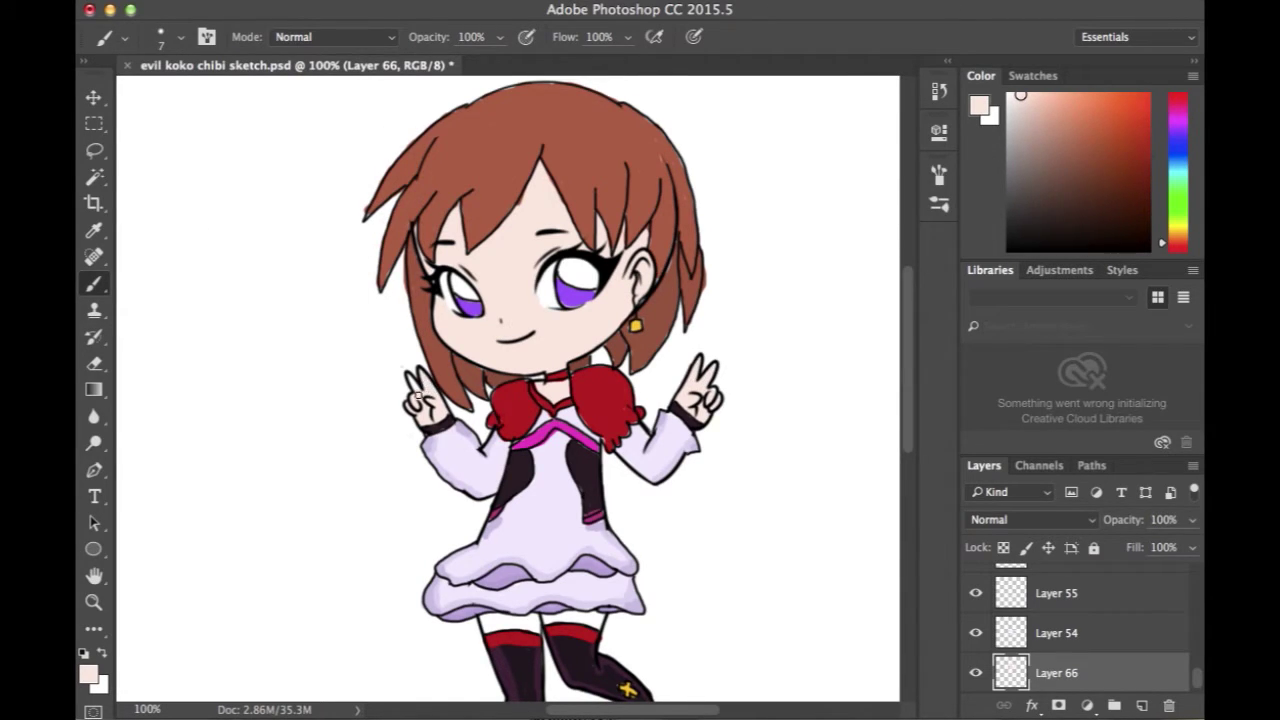
{"action": "left_click_drag", "start_coordinate": [910, 400], "coordinate": [912, 460]}
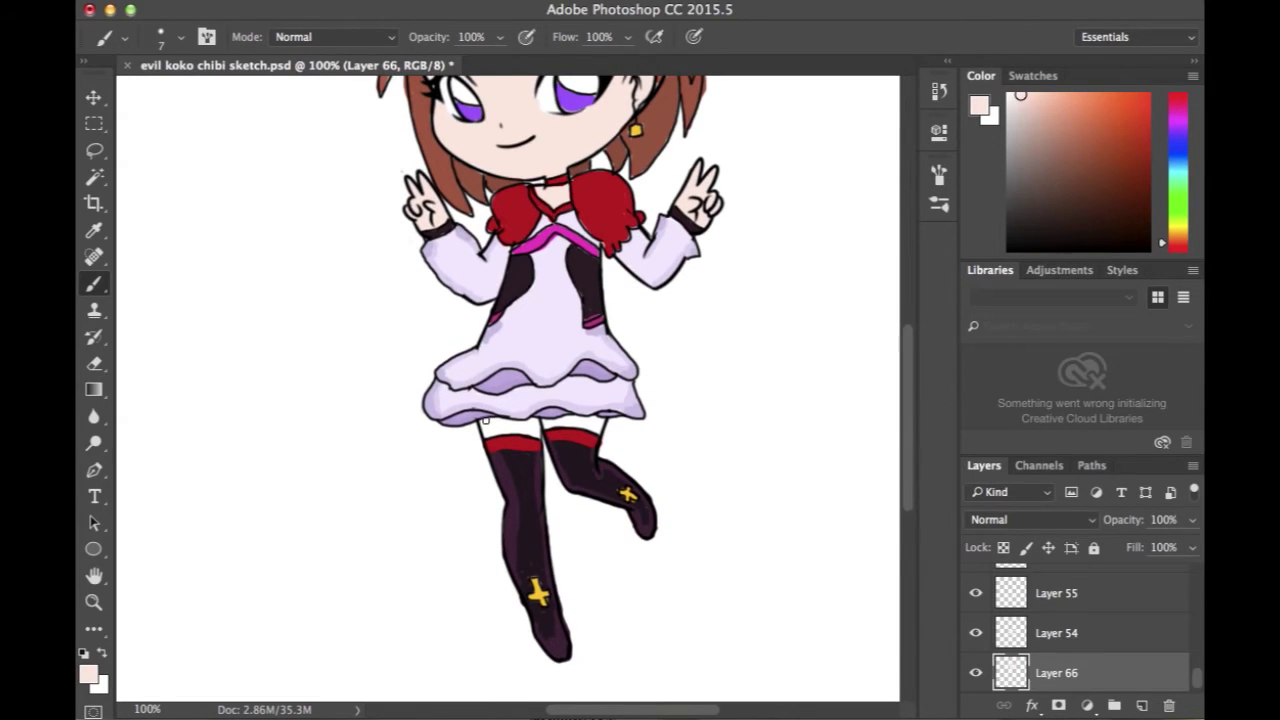
{"action": "left_click_drag", "start_coordinate": [487, 434], "coordinate": [533, 434]}
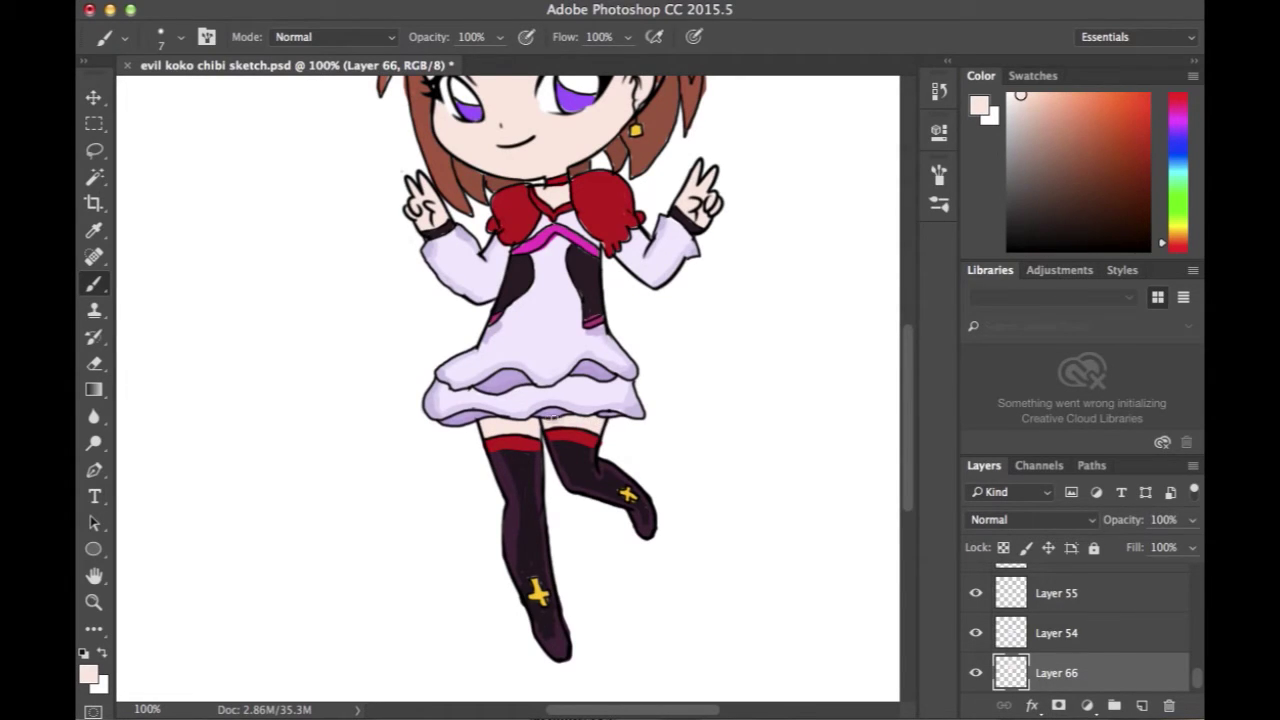
- Choose a slightly darker peach and, on a new layer above Layer 66, shade the cheeks, chin and forehead below the bangs
{"action": "left_click_drag", "start_coordinate": [906, 415], "coordinate": [906, 343]}
{"action": "left_click", "coordinate": [1030, 98]}
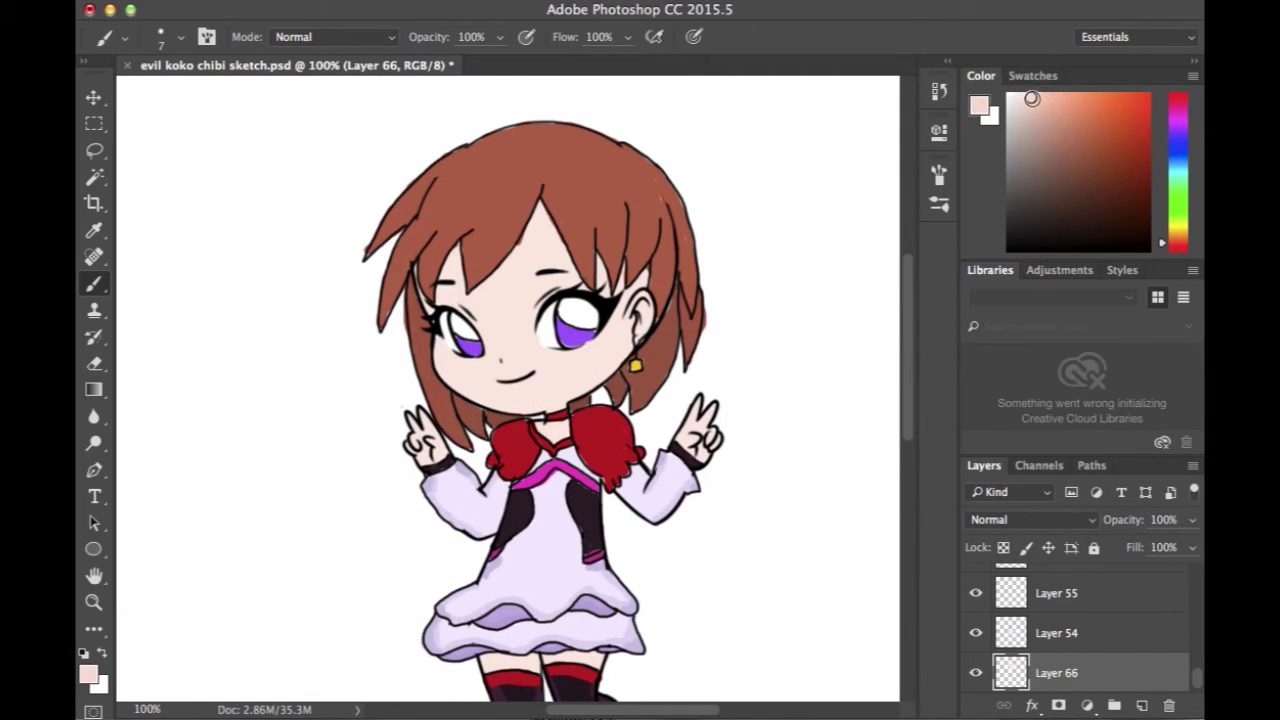
{"action": "left_click", "coordinate": [1141, 706]}
{"action": "left_click_drag", "start_coordinate": [437, 368], "coordinate": [473, 396]}
{"action": "left_click_drag", "start_coordinate": [625, 359], "coordinate": [580, 395]}
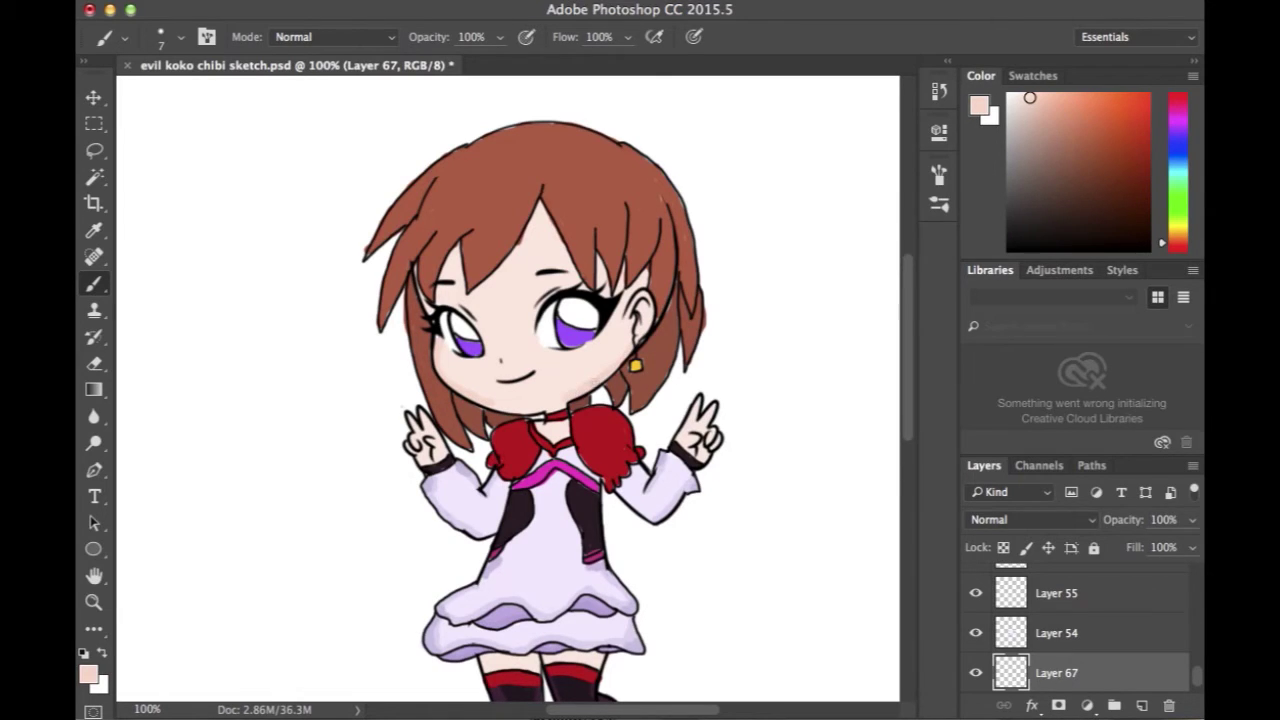
{"action": "left_click_drag", "start_coordinate": [505, 409], "coordinate": [542, 406]}
{"action": "mouse_move", "coordinate": [543, 204]}
{"action": "left_mouse_down"}
{"action": "mouse_move", "coordinate": [526, 232]}
{"action": "mouse_move", "coordinate": [543, 209]}
{"action": "mouse_move", "coordinate": [574, 271]}
{"action": "mouse_move", "coordinate": [514, 260]}
{"action": "mouse_move", "coordinate": [556, 256]}
{"action": "mouse_move", "coordinate": [531, 246]}
{"action": "mouse_move", "coordinate": [447, 294]}
{"action": "mouse_move", "coordinate": [458, 253]}
{"action": "left_mouse_up"}
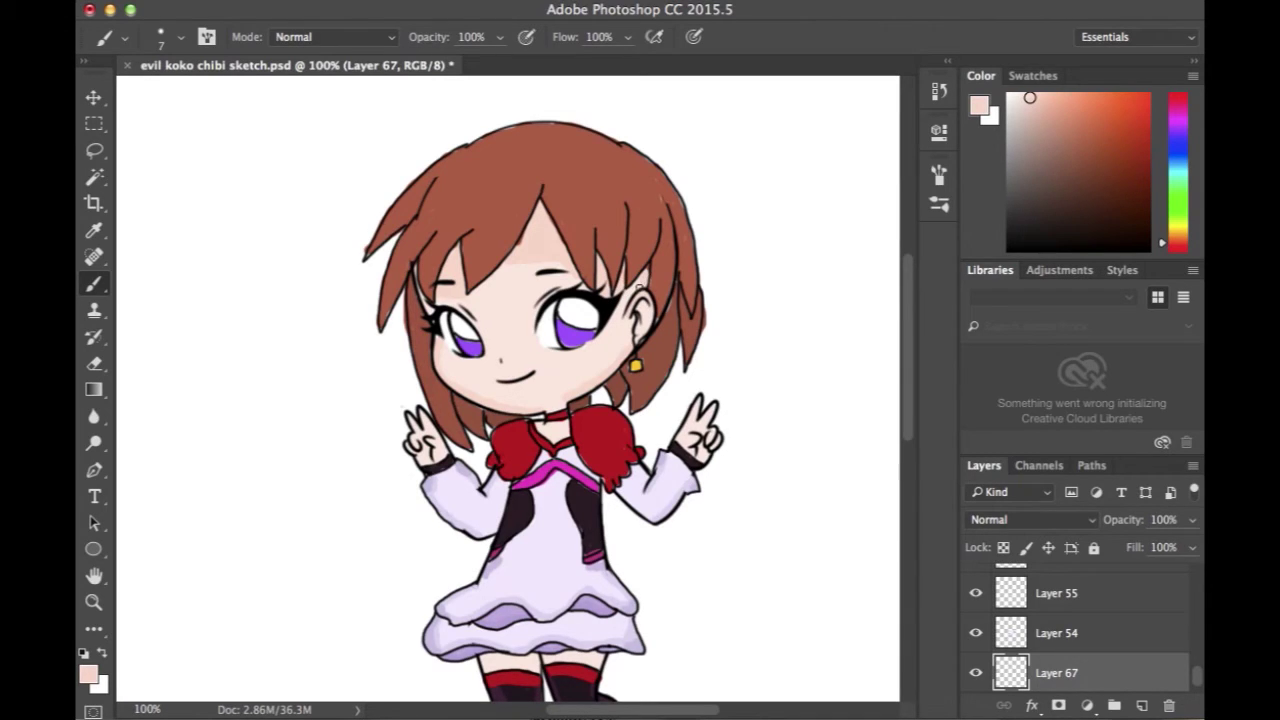
- Add two more layers above Layer 67 for shading the remaining skin, including the thighs below the skirt hem
{"action": "left_click", "coordinate": [1142, 706]}
{"action": "left_click_drag", "start_coordinate": [909, 438], "coordinate": [913, 506]}
{"action": "left_click", "coordinate": [1141, 705]}
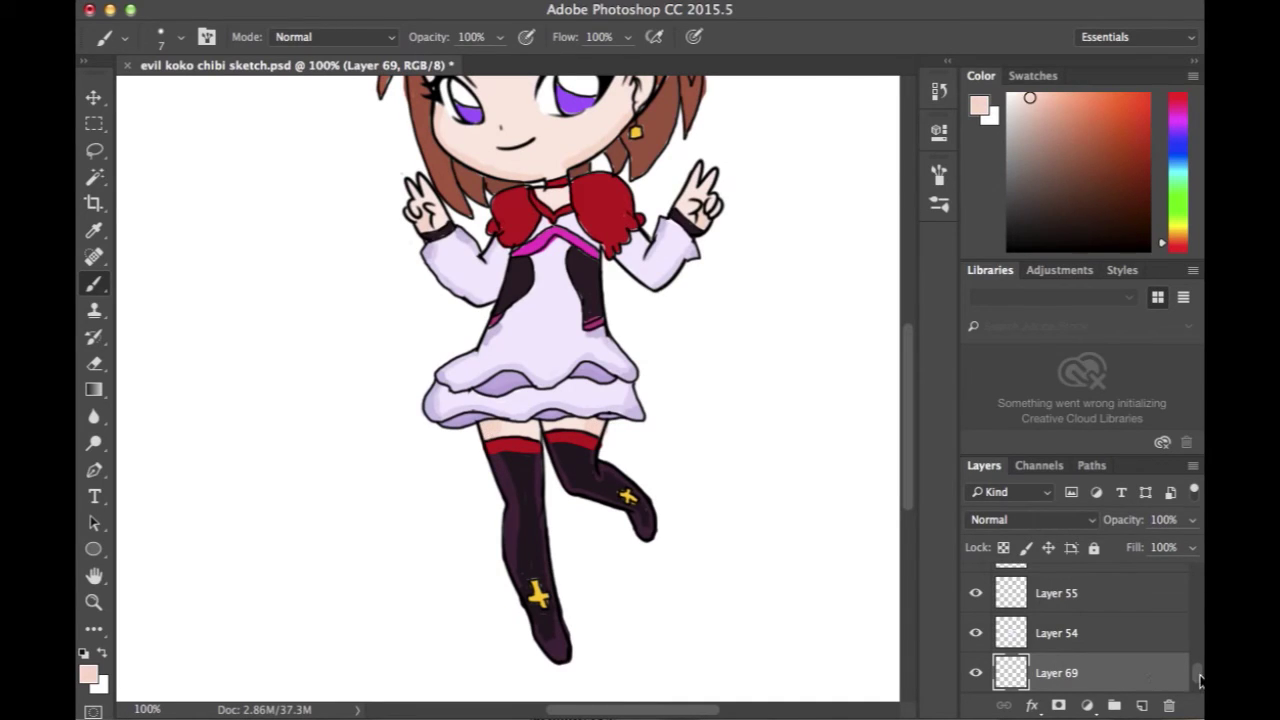
- Switch to the Eraser tool and add a new layer at the top of the layer stack, above Layer 47
{"action": "key", "text": "e"}
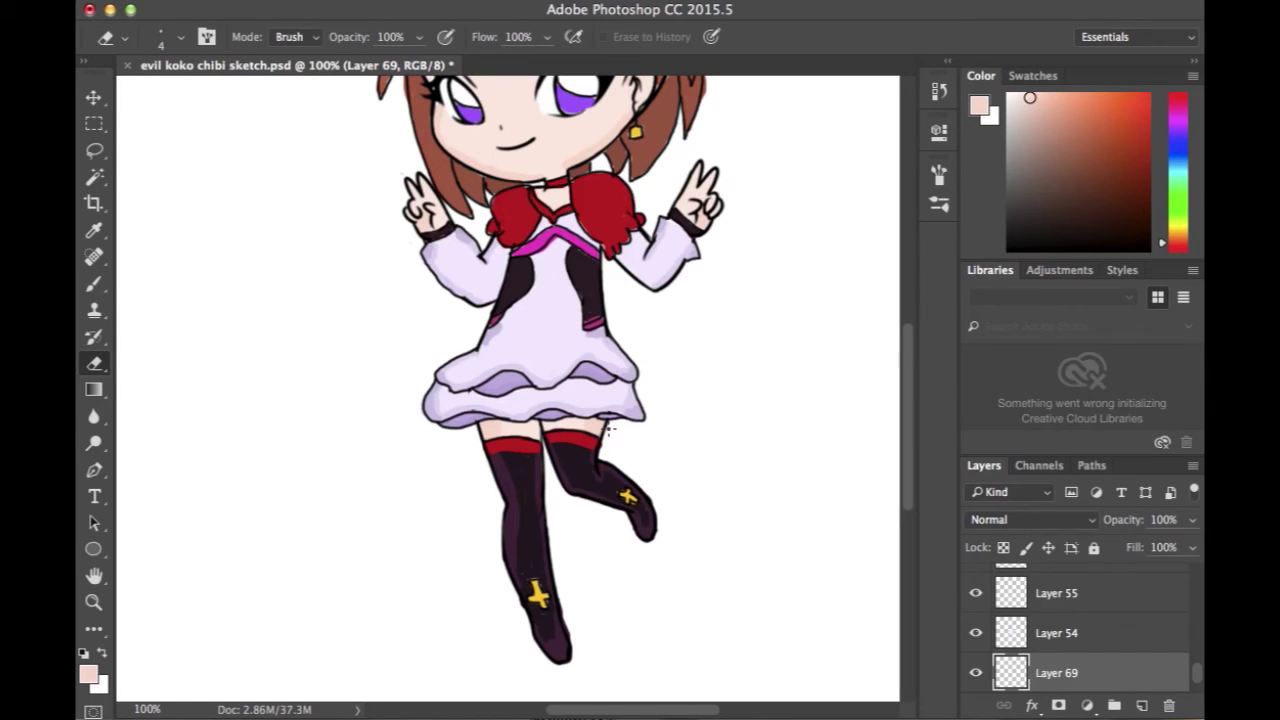
{"action": "scroll", "coordinate": [1180, 672], "scroll_direction": "up", "scroll_amount": 10}
{"action": "left_click", "coordinate": [1150, 584]}
{"action": "left_click", "coordinate": [1141, 706]}
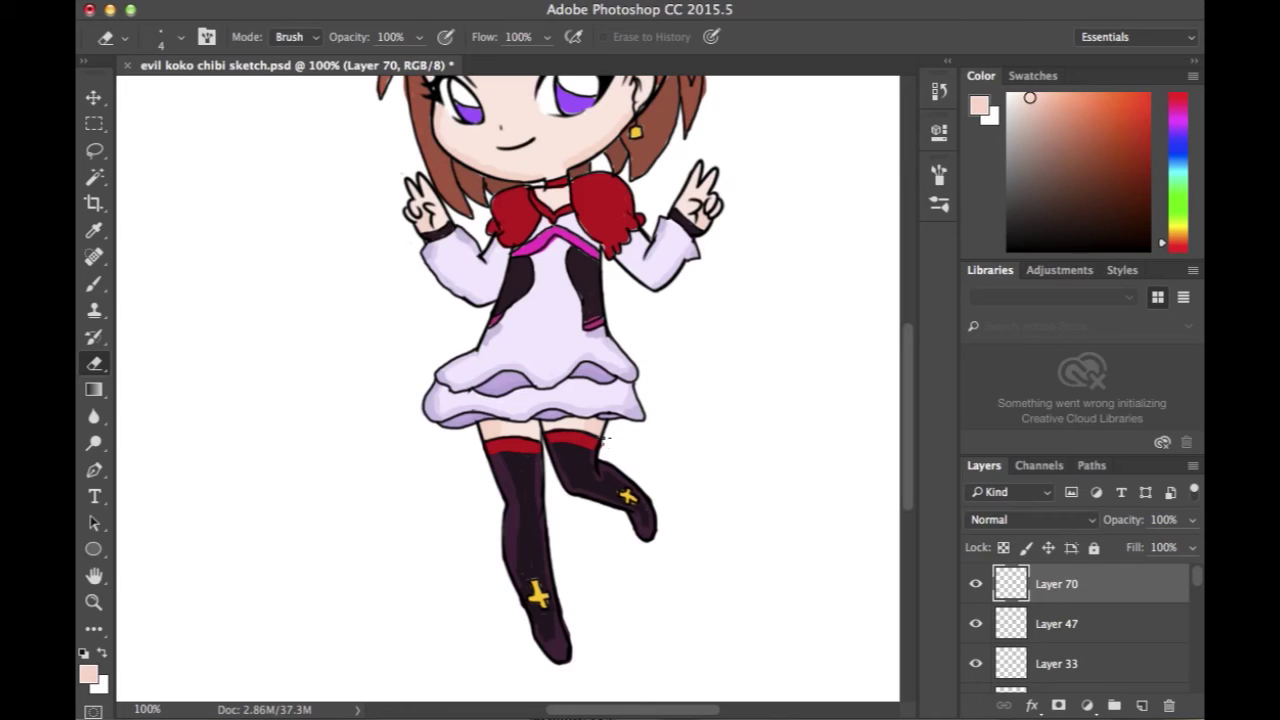
{"action": "left_click_drag", "start_coordinate": [1198, 585], "coordinate": [1127, 672]}
{"action": "scroll", "coordinate": [903, 454], "scroll_direction": "up", "scroll_amount": 5}
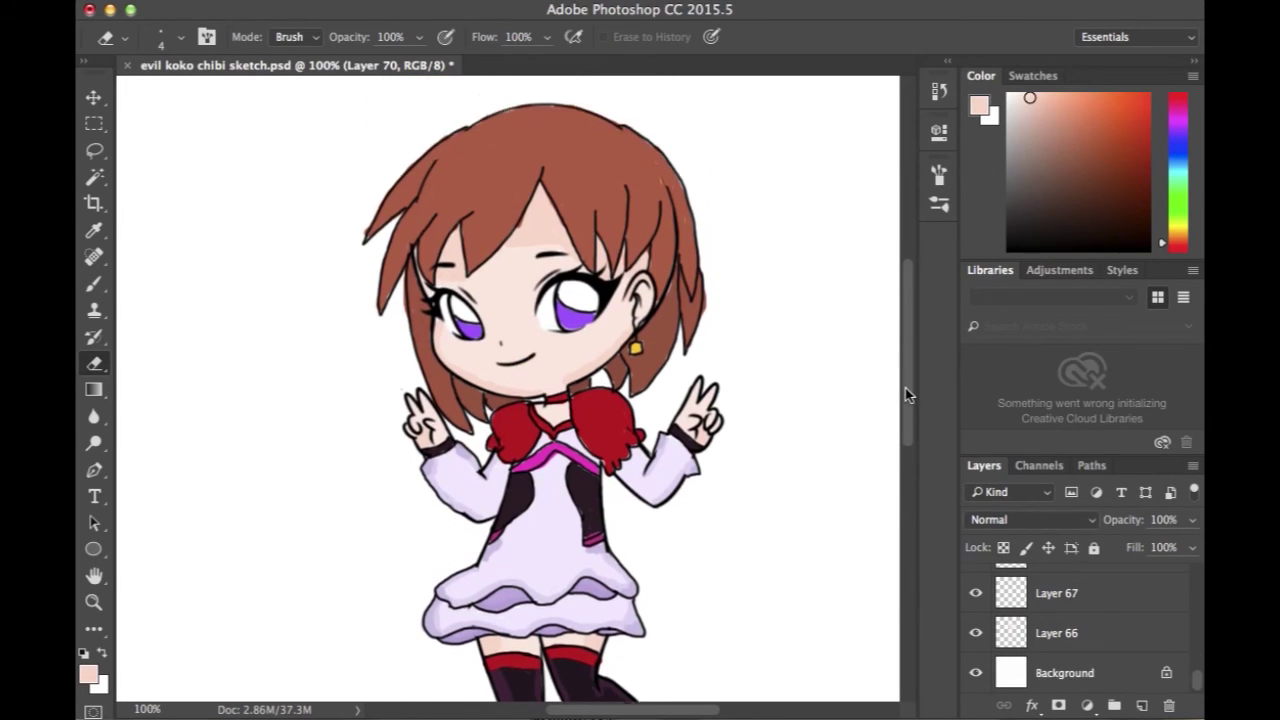
{"action": "key", "text": "super+minus"}
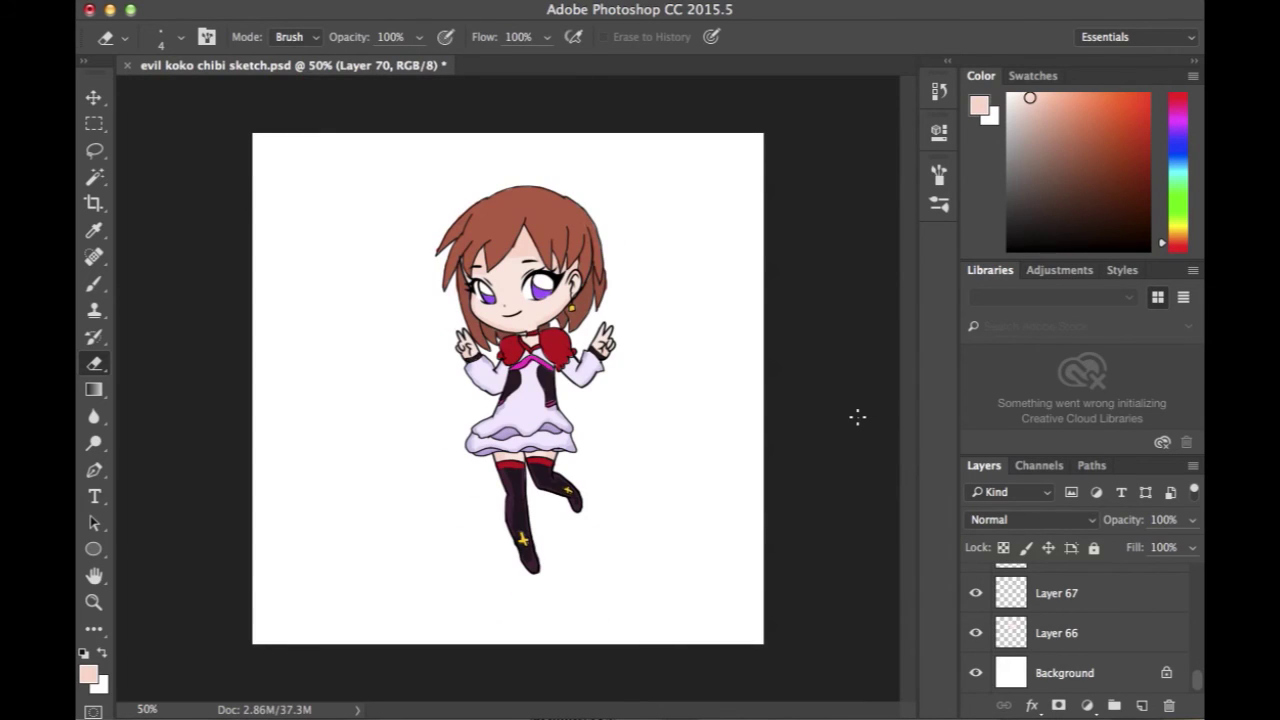
{"action": "key", "text": "super+plus"}
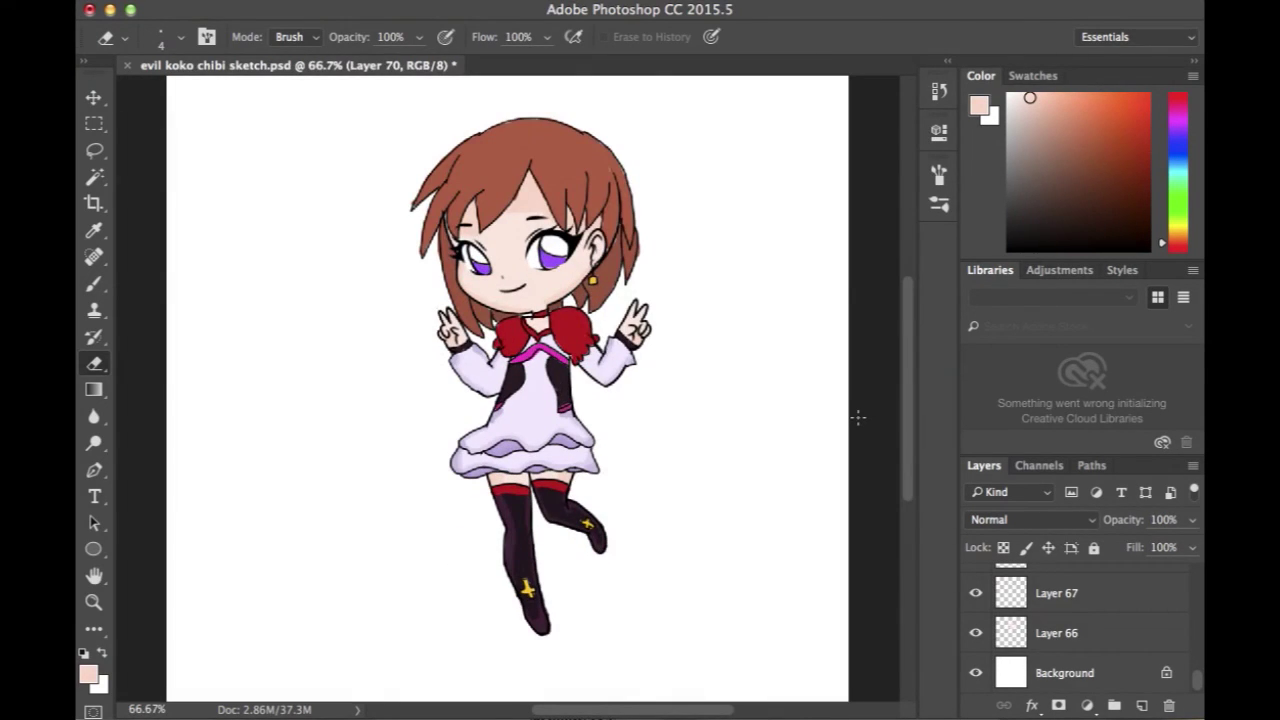